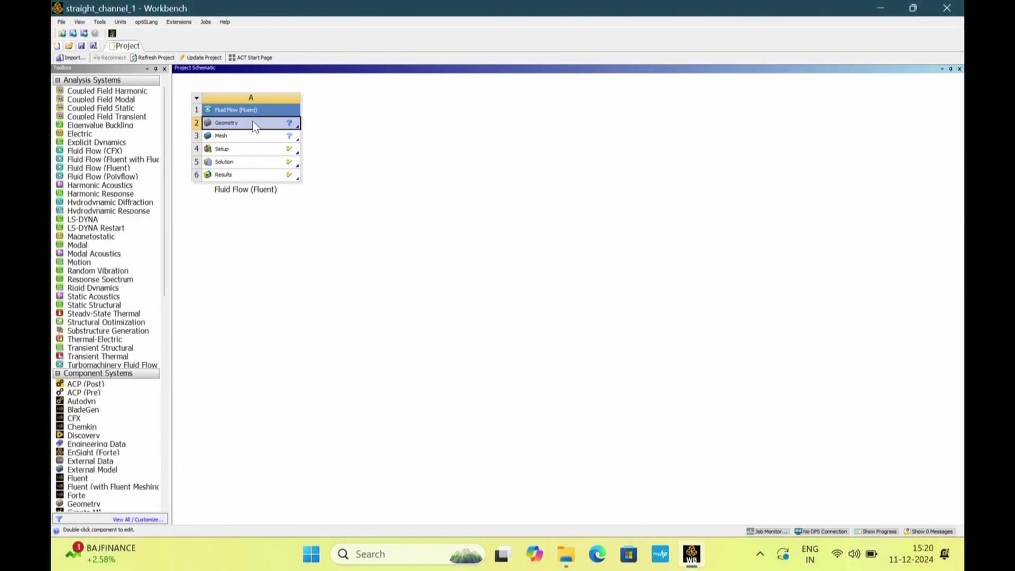
Create a new DesignModeler geometry for the Fluid Flow (Fluent) system's Geometry cell.
right_click(253, 123)
mouse_move(295, 162)
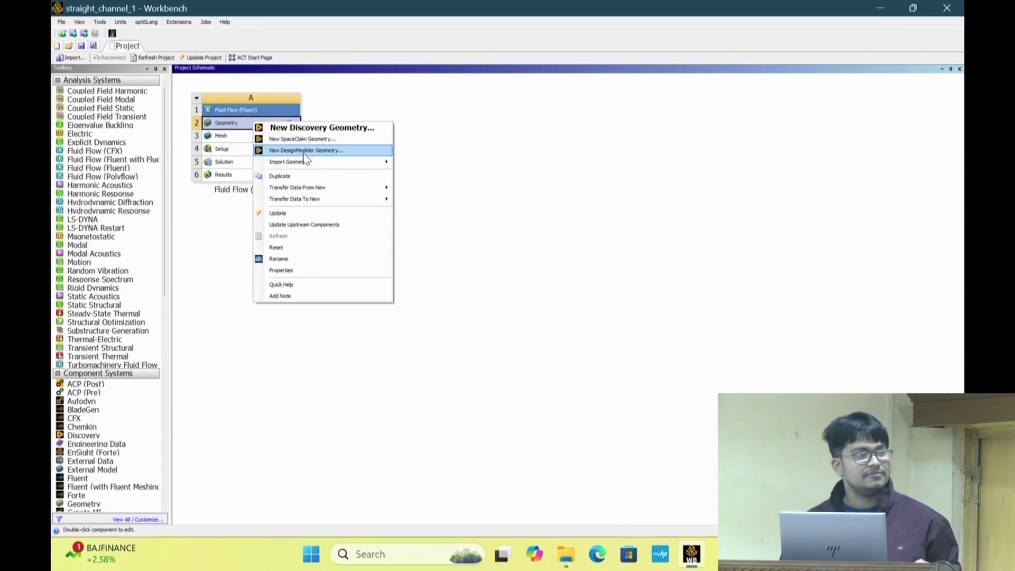
click(305, 152)
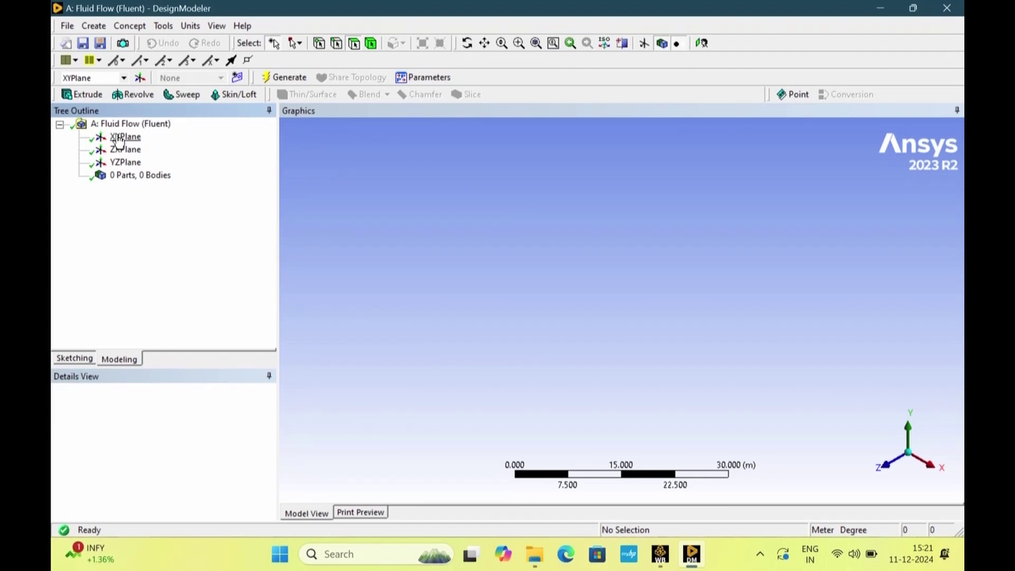
Sketch a circle about 16.3 m in diameter on the XY plane, centred on the origin.
click(118, 138)
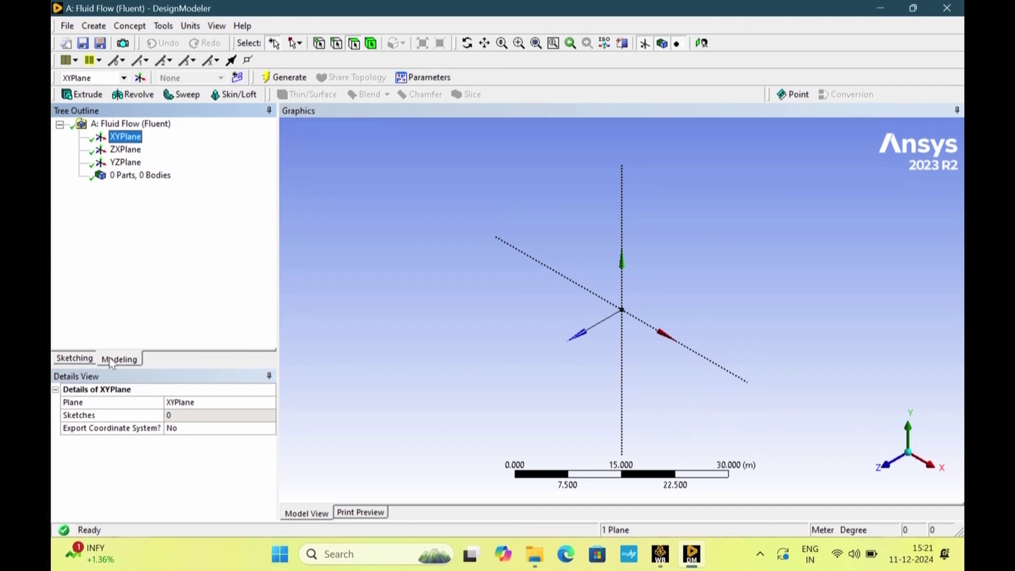
click(76, 359)
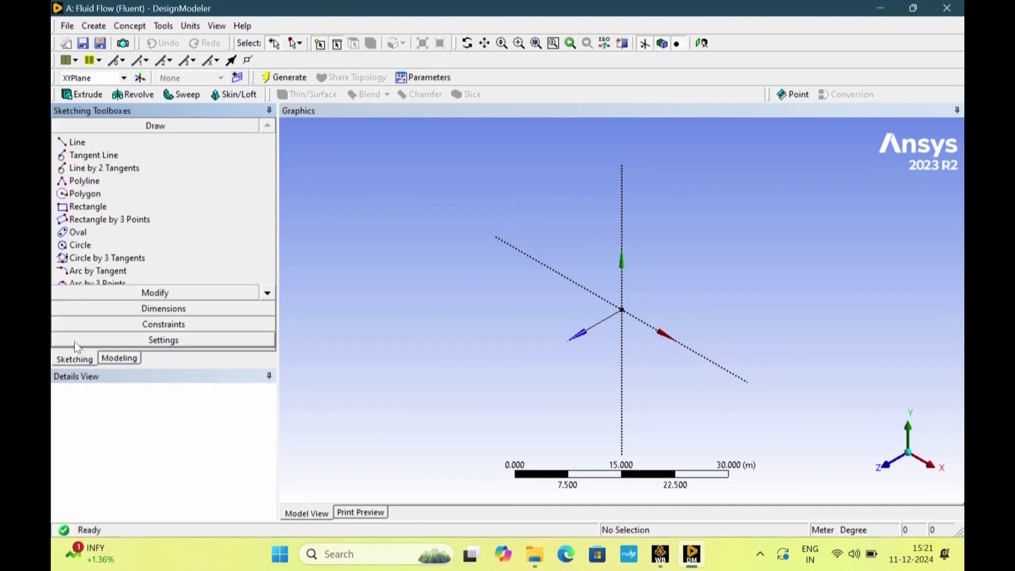
click(87, 248)
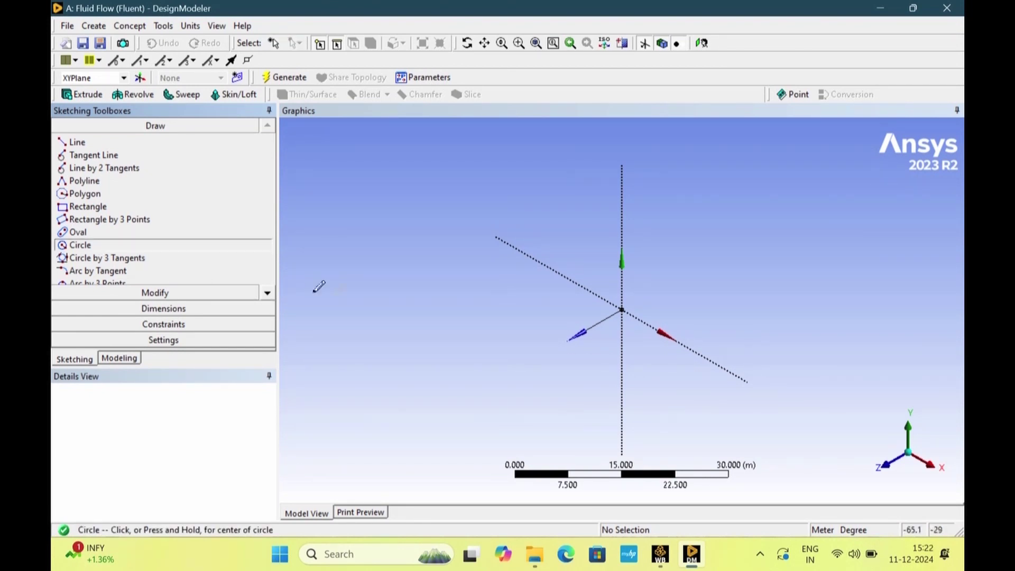
click(622, 309)
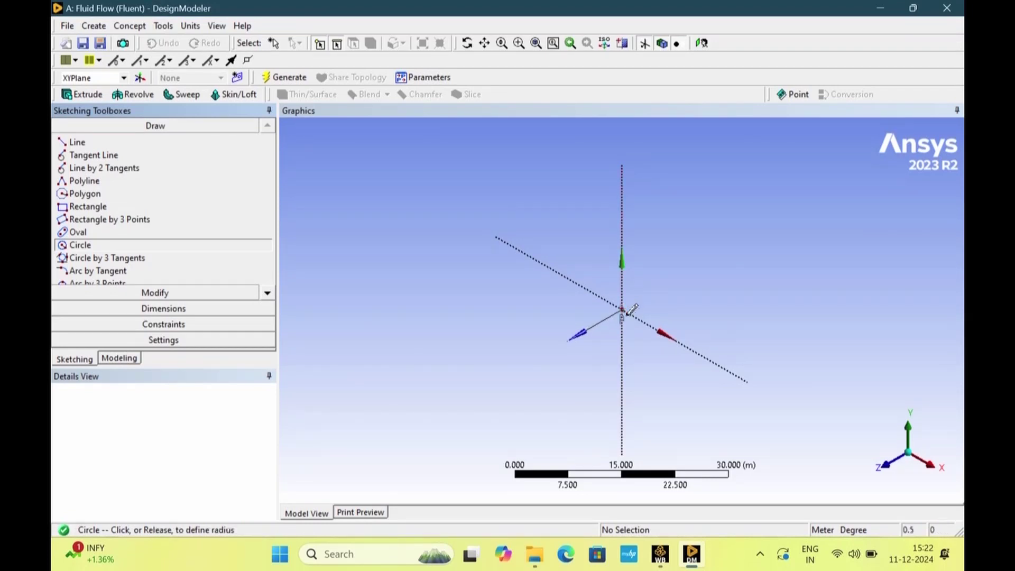
click(708, 305)
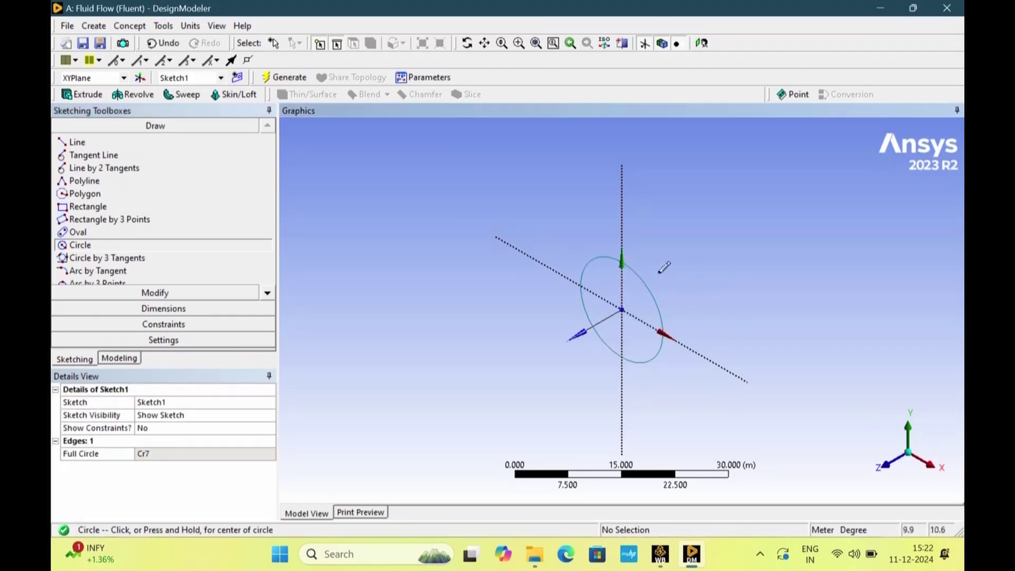
Dimension the circle's diameter and set it to 0.0034 m.
click(164, 309)
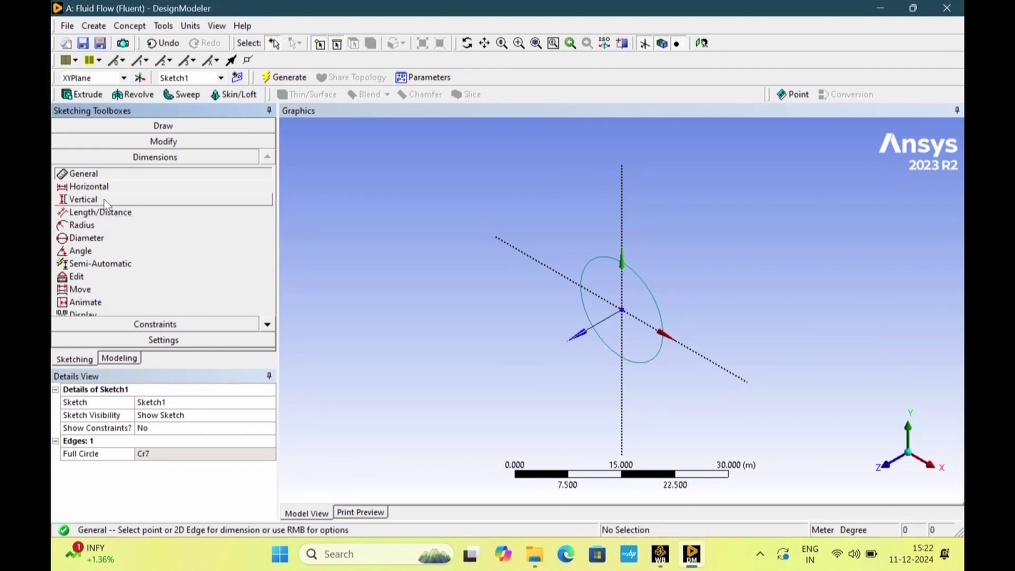
click(651, 296)
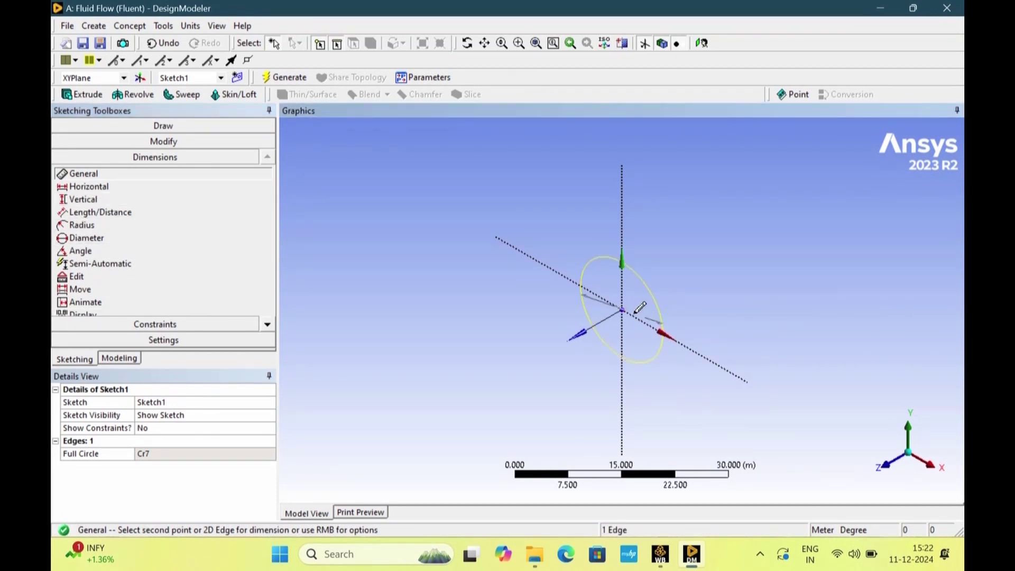
click(637, 316)
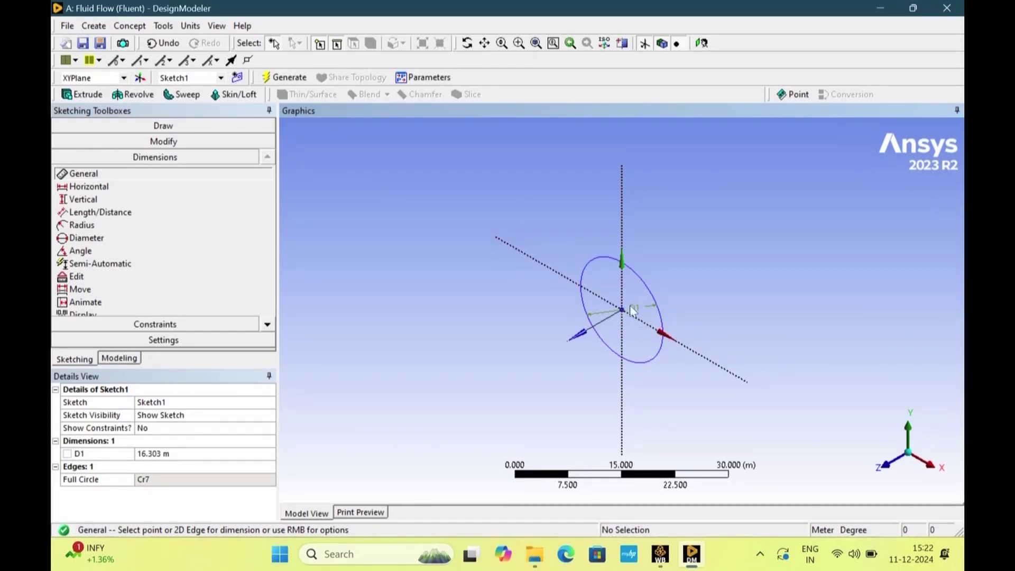
click(160, 455)
key(BackSpace)
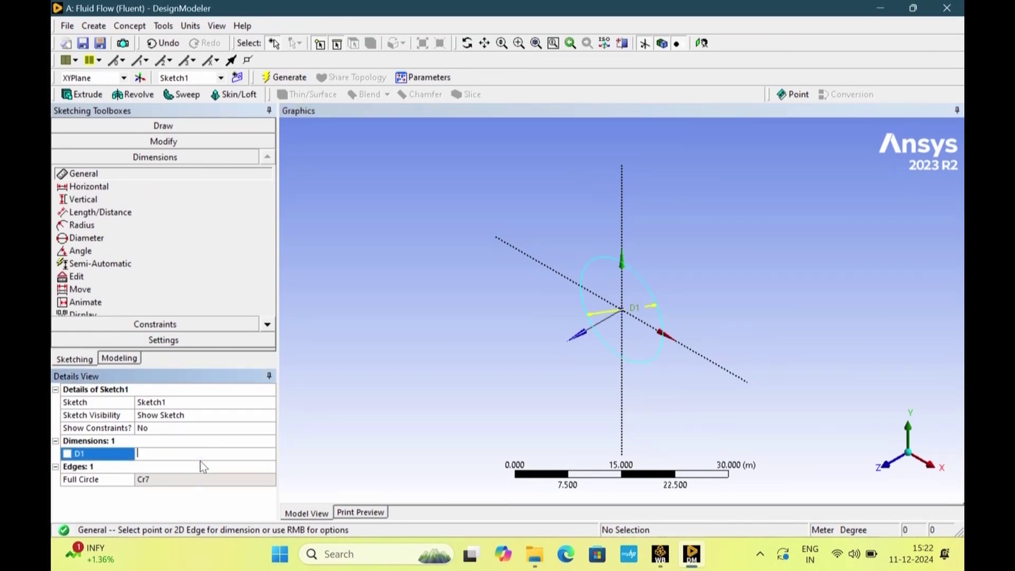
text(0.0034)
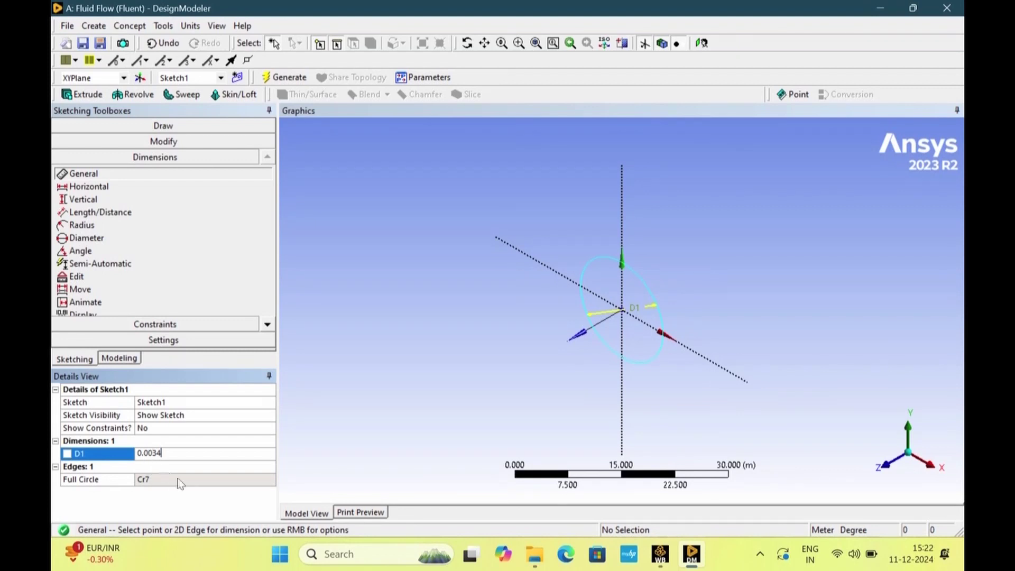
key(Return)
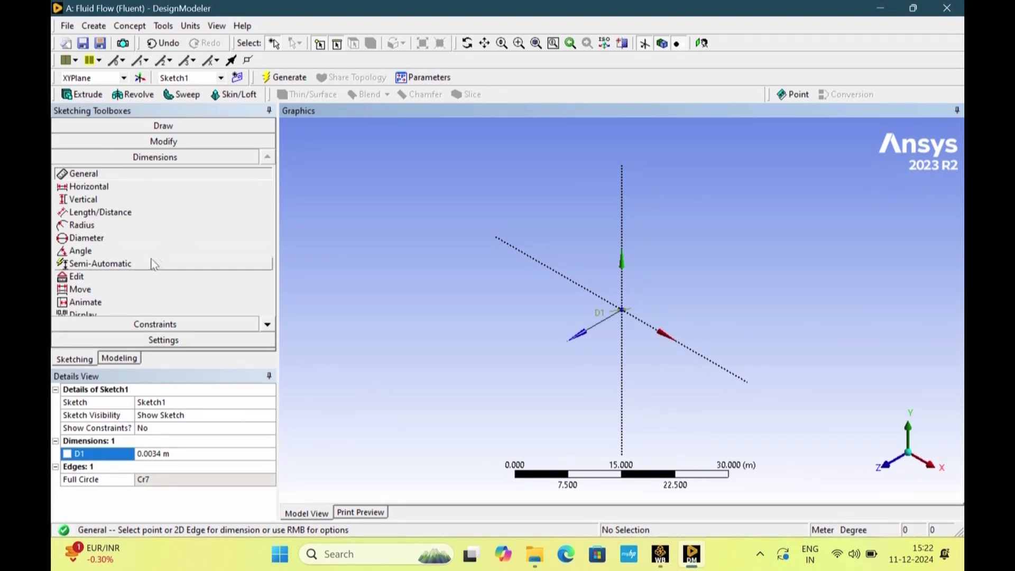
Extrude the circle sketch to a depth of 0.034 m with Add Material and generate the solid body.
scroll(624, 313, up, 5)
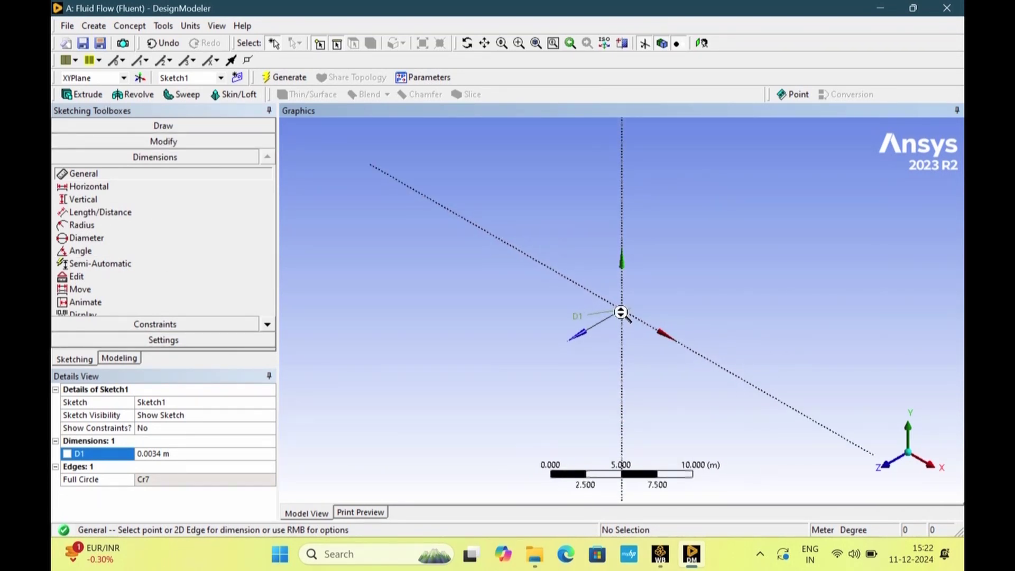
scroll(623, 320, up, 8)
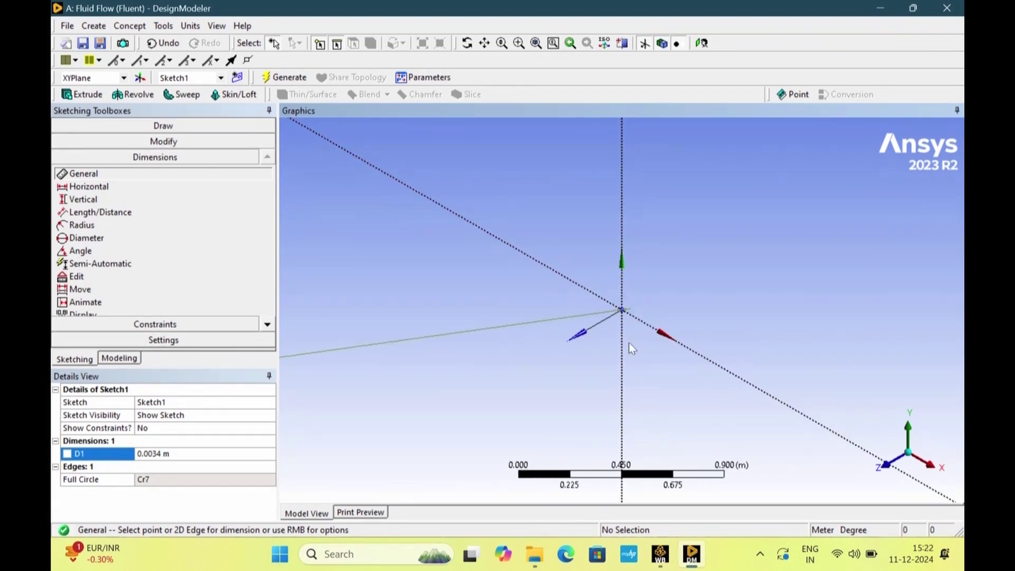
scroll(623, 315, up, 9)
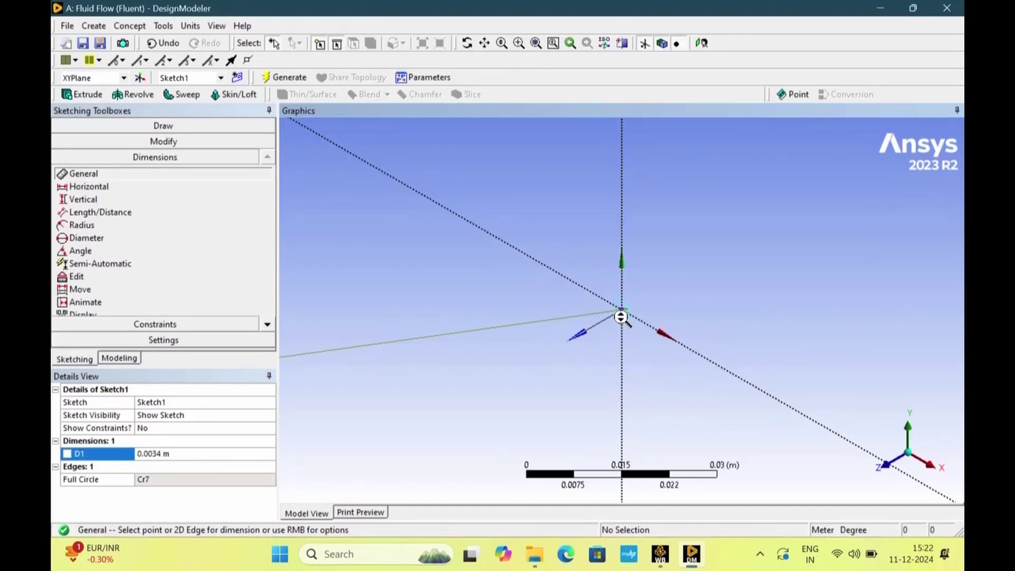
scroll(639, 328, up, 2)
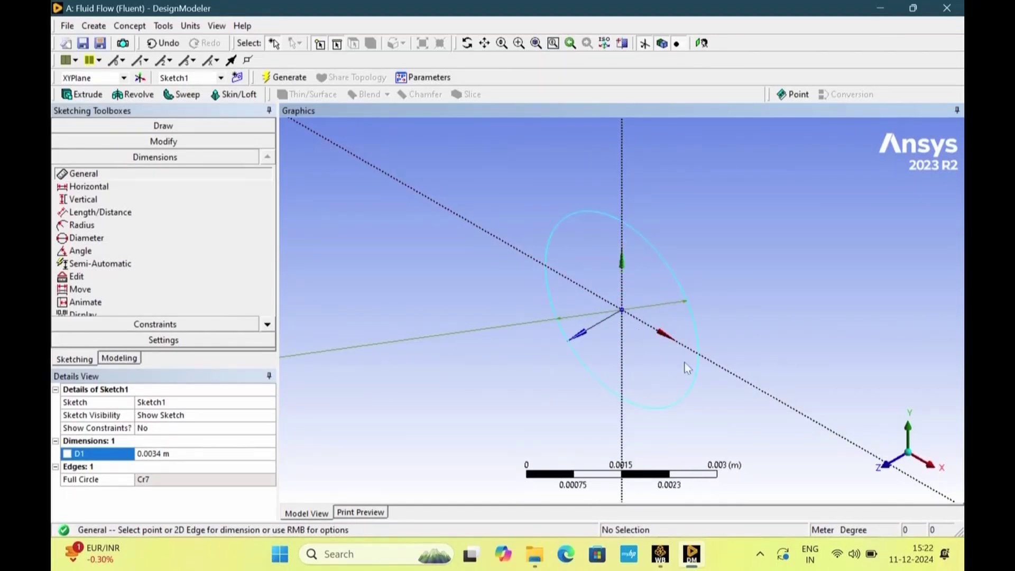
click(103, 95)
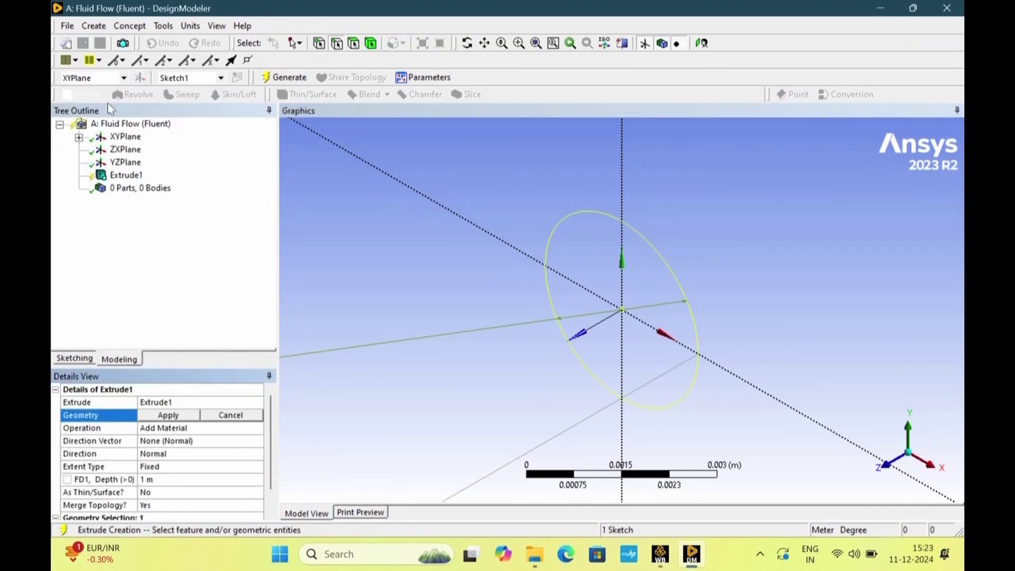
click(168, 416)
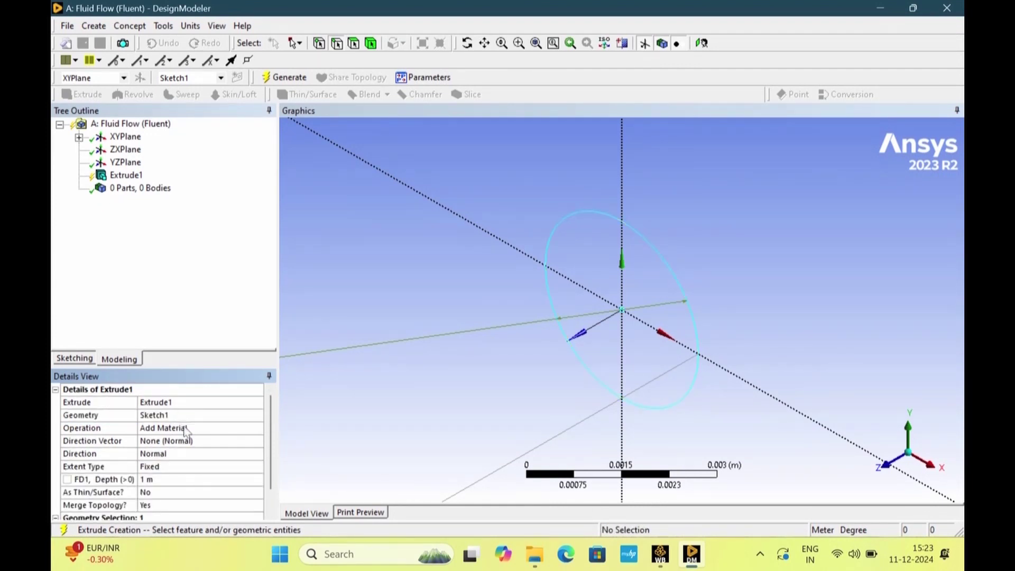
click(160, 478)
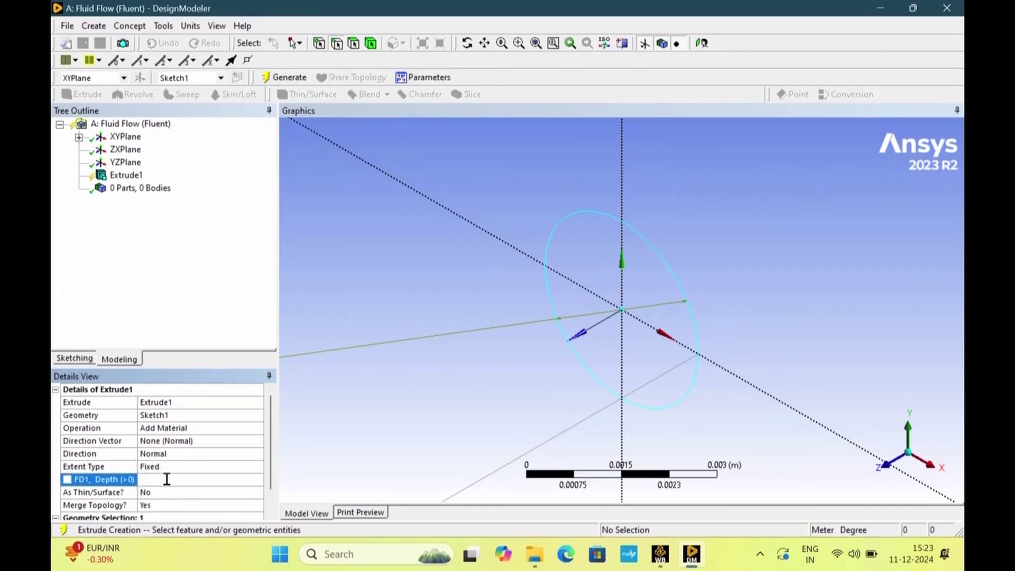
text(0.034)
click(294, 81)
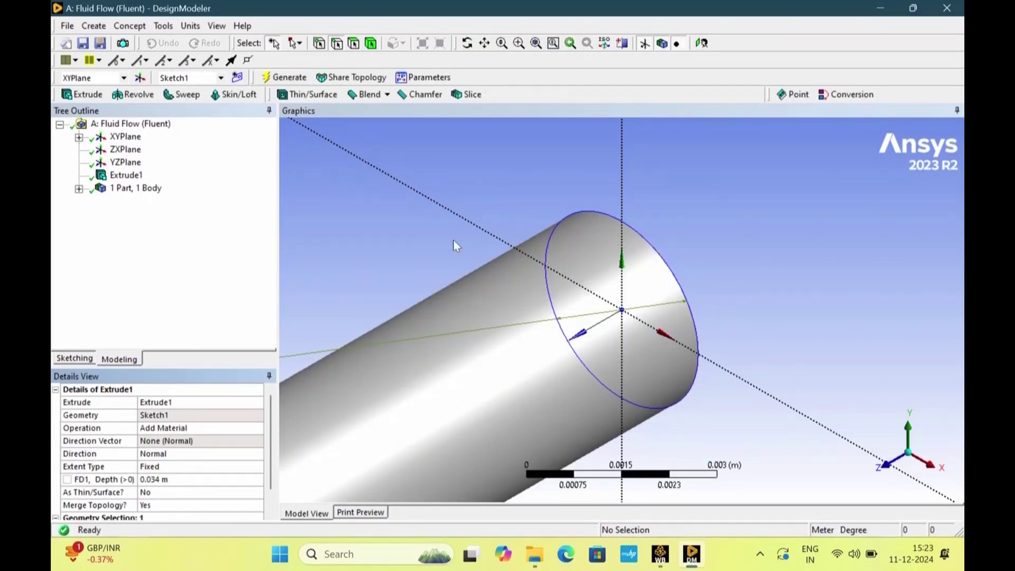
Check the extruded cylinder and close DesignModeler to return to the Workbench project.
scroll(526, 302, down, 1)
scroll(524, 305, down, 5)
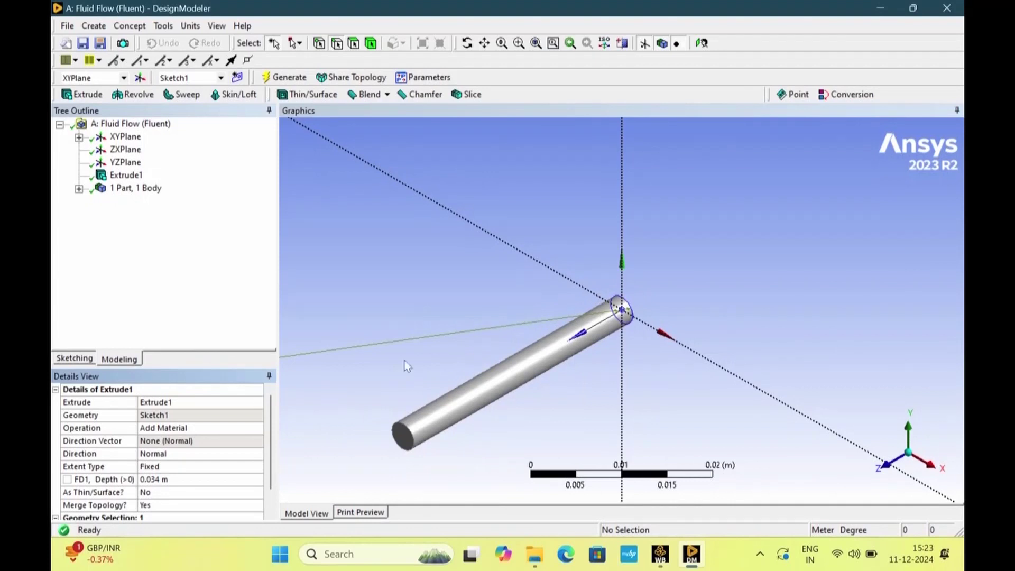
middle_drag(390, 311, 671, 285)
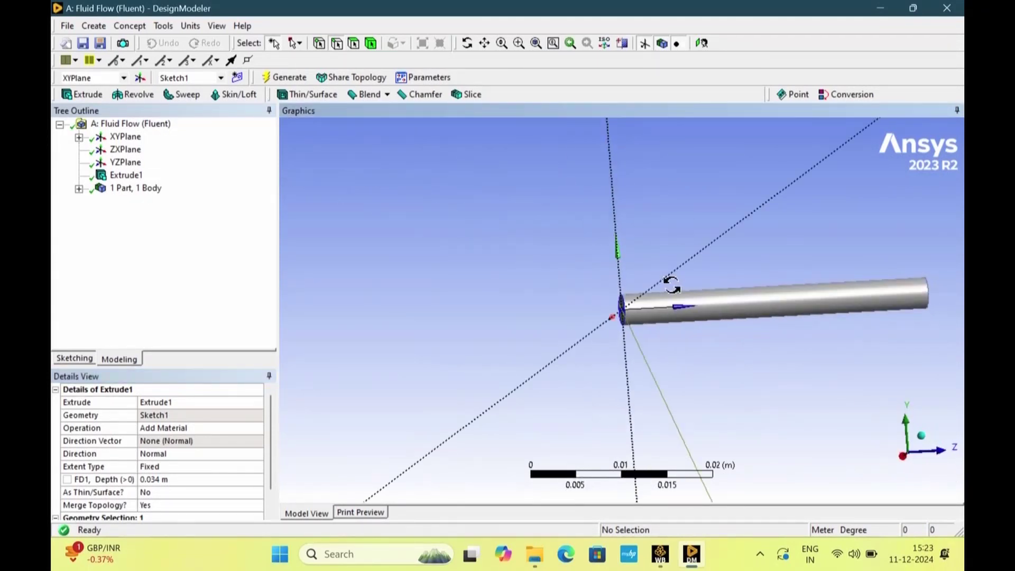
scroll(755, 323, down, 3)
middle_drag(755, 322, 731, 280)
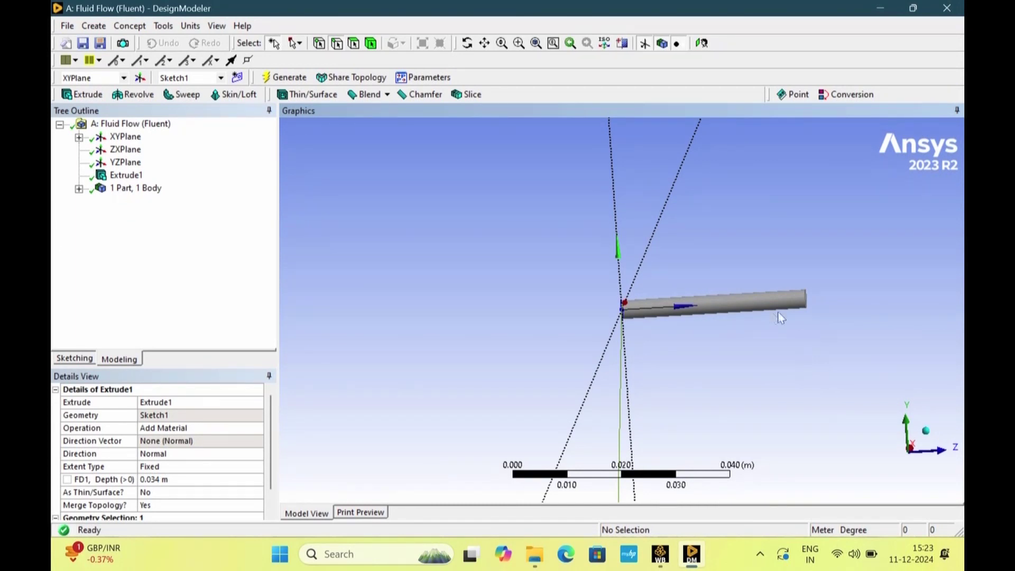
click(947, 10)
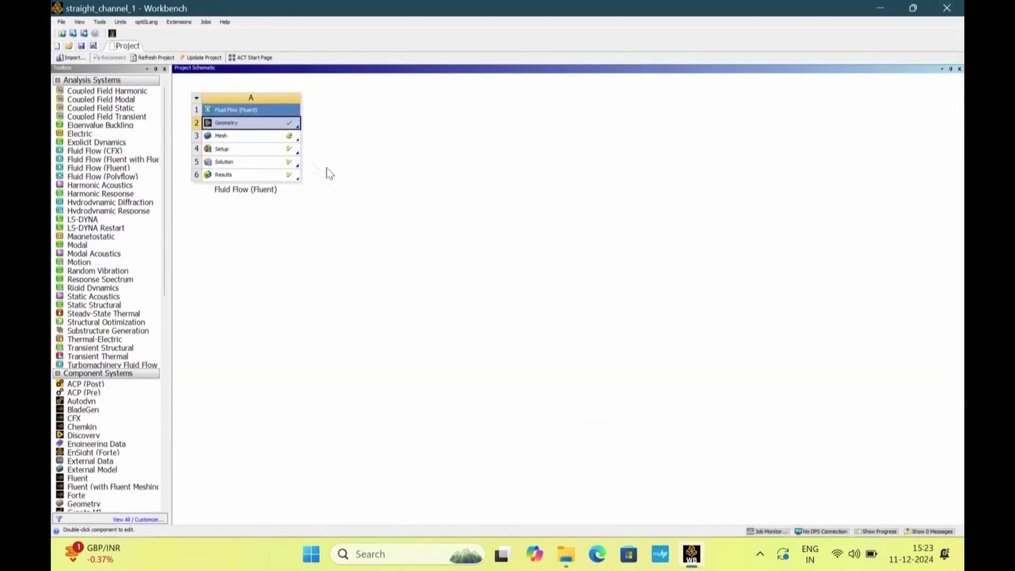
Open the system's Mesh cell for editing in Meshing and accept re-reading the upstream data.
click(286, 139)
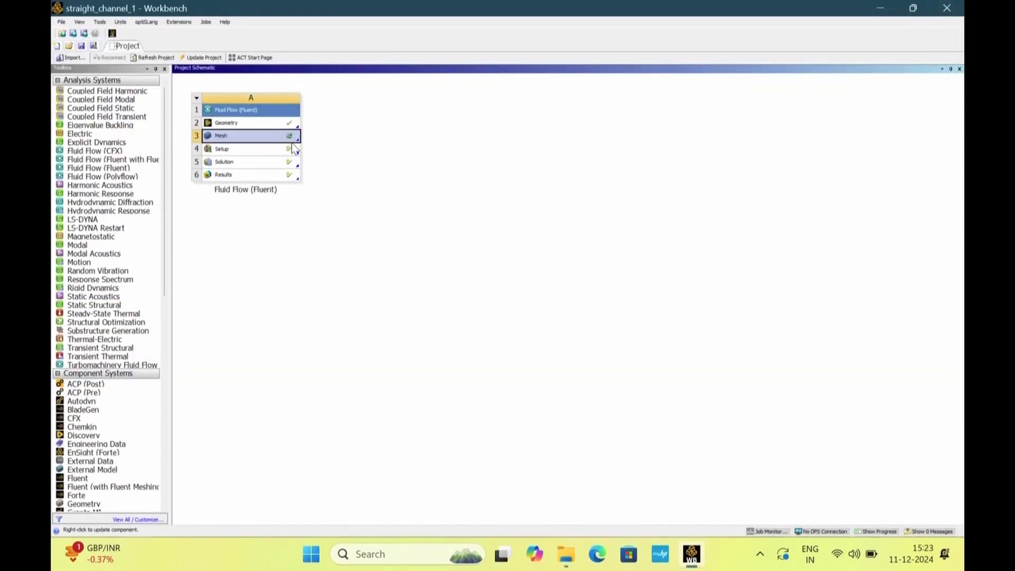
right_click(280, 142)
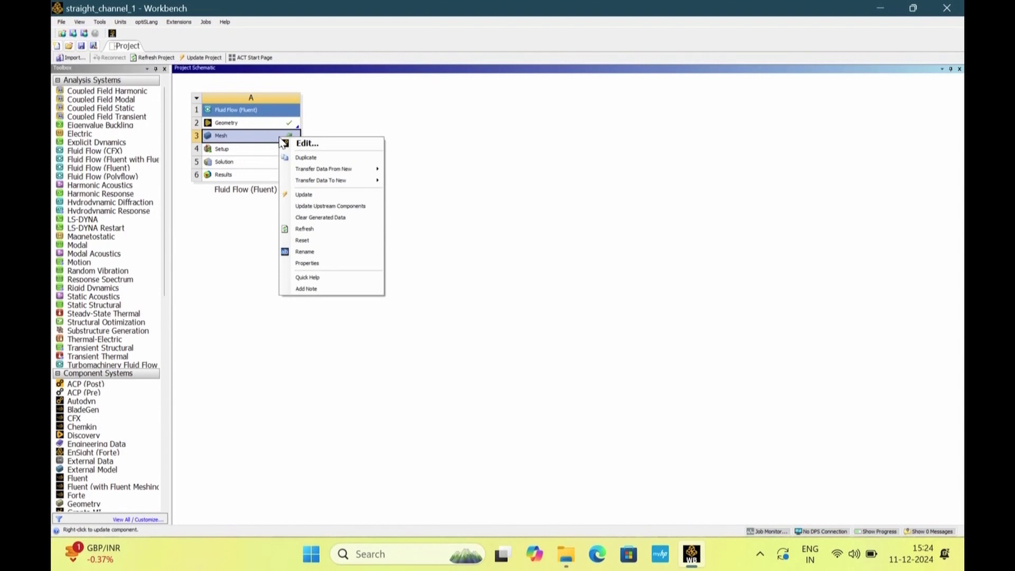
click(311, 145)
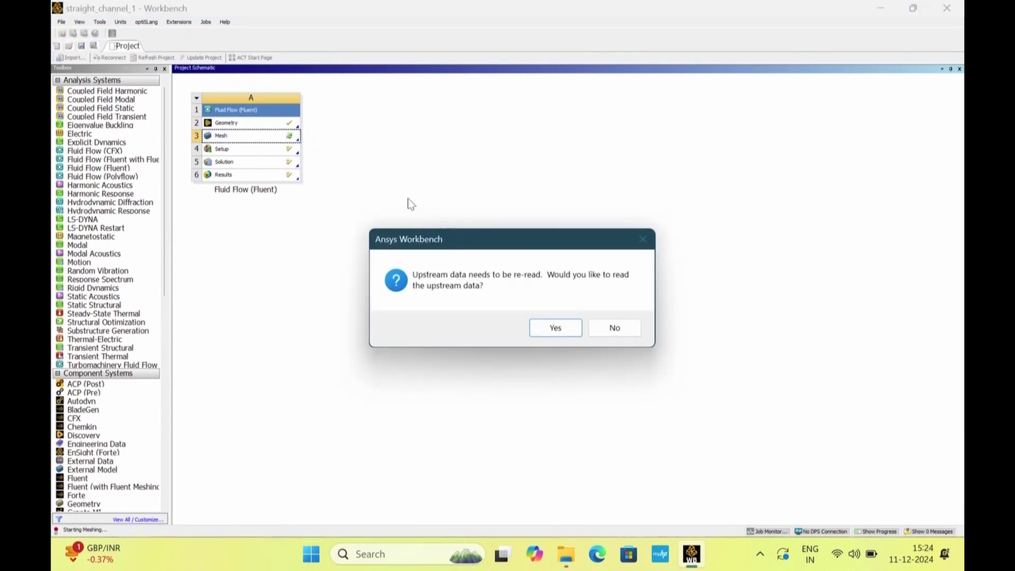
click(548, 332)
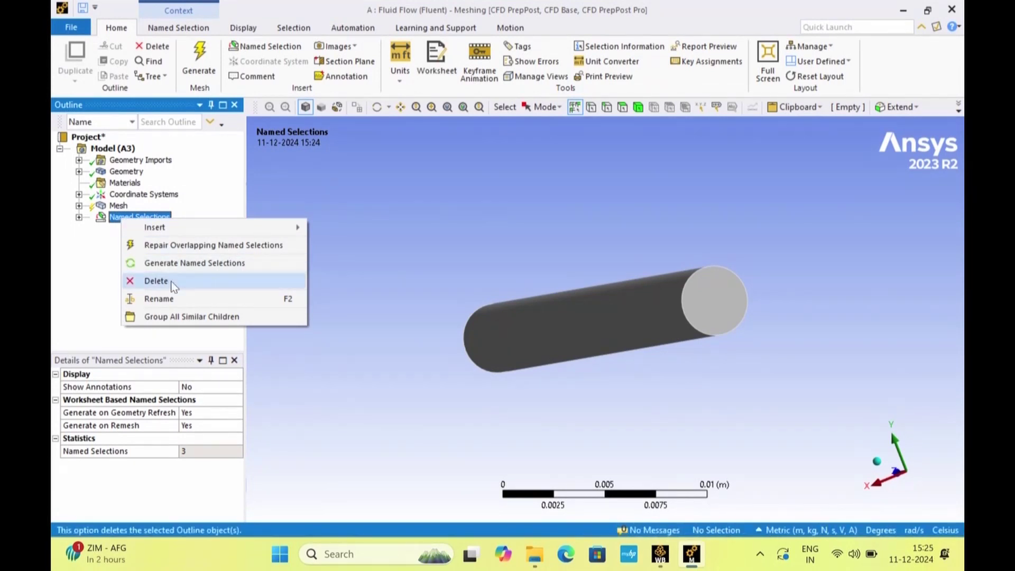
Delete the existing Named Selections group and the mesh's Body Sizing and Inflation controls.
click(172, 281)
click(513, 324)
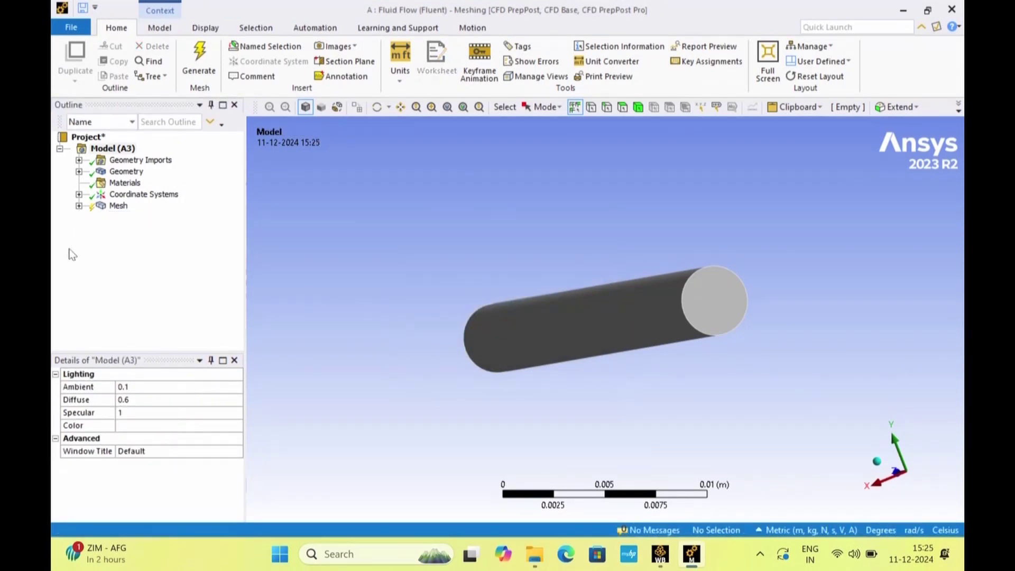
click(78, 206)
click(148, 217)
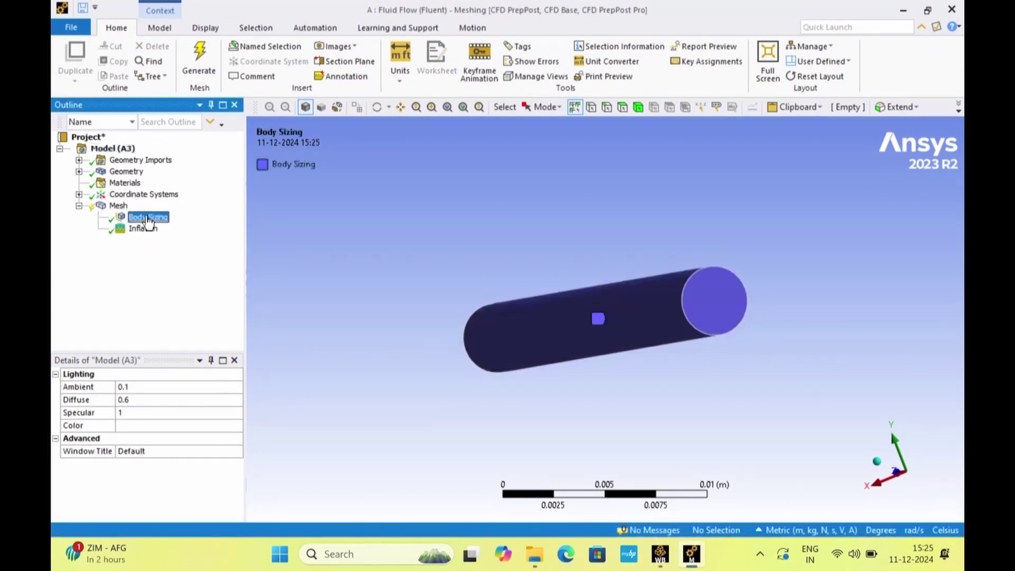
right_click(146, 218)
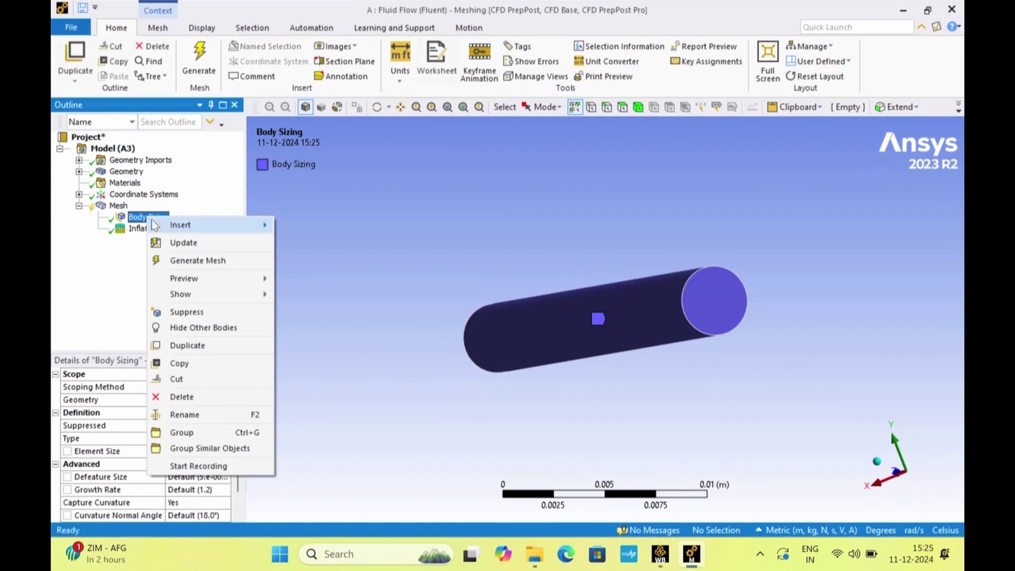
click(189, 398)
click(512, 325)
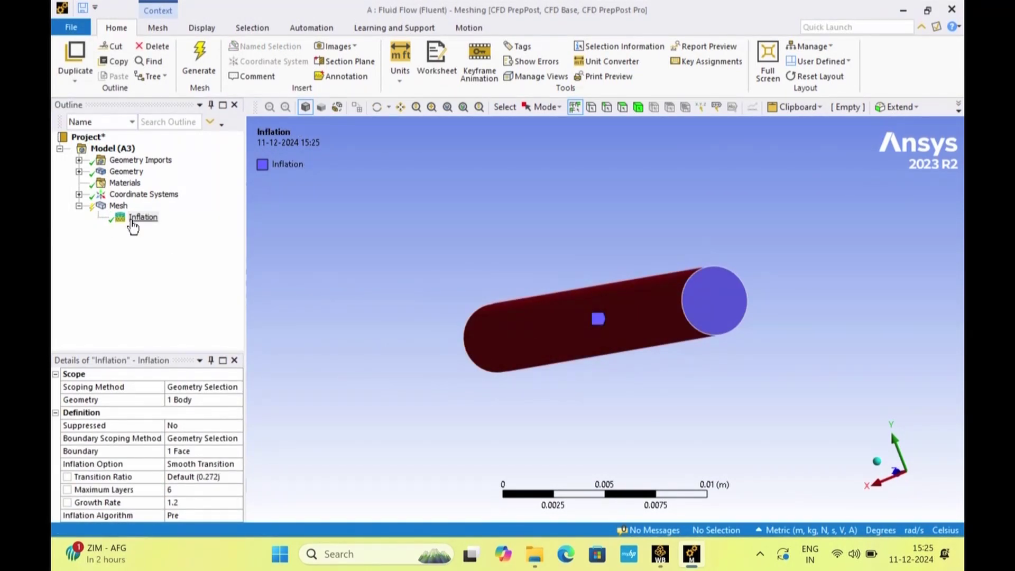
right_click(133, 222)
click(158, 400)
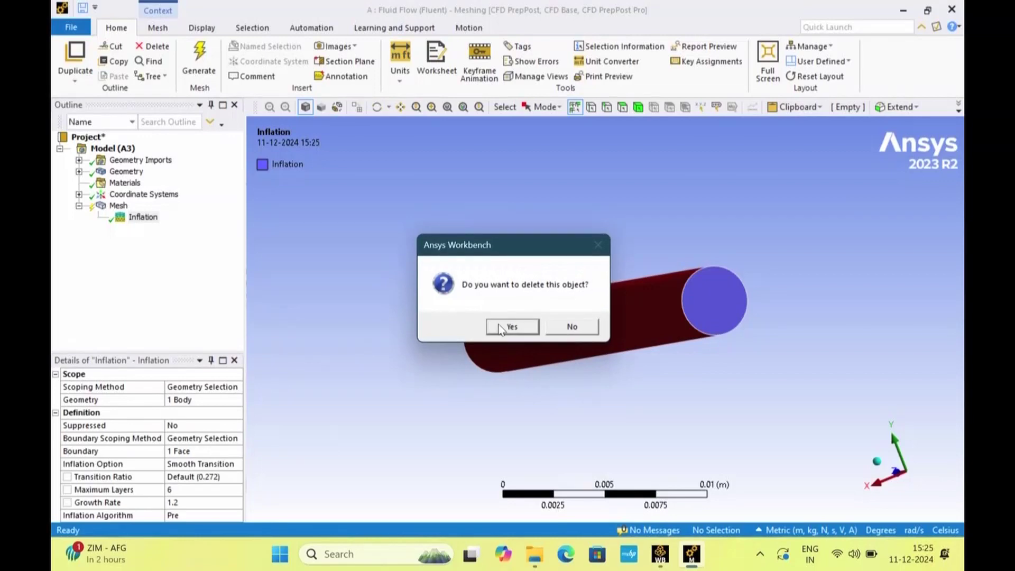
click(511, 327)
Set the global mesh element size to 0.001 m and generate the mesh of the cylinder.
click(117, 207)
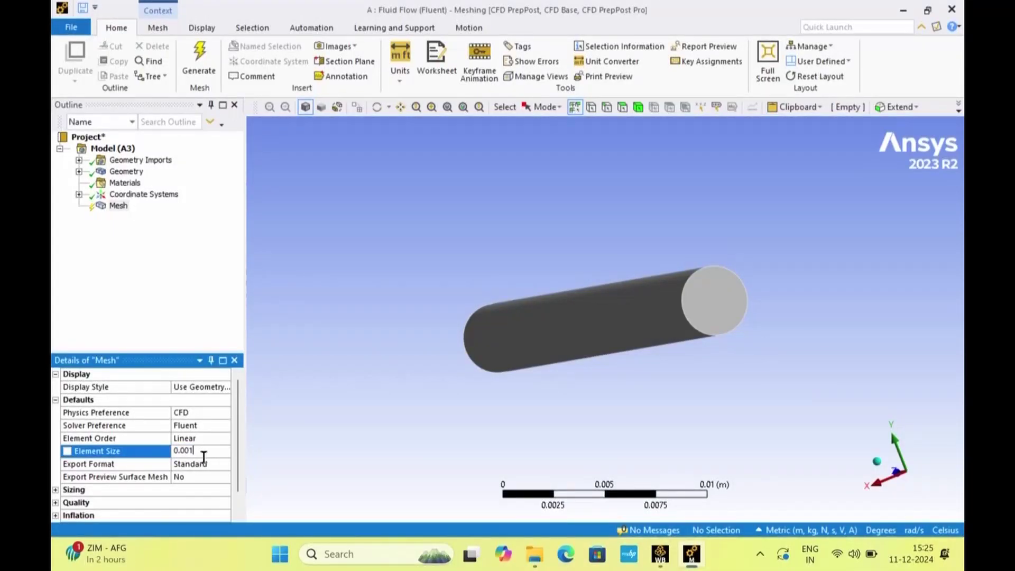
click(283, 454)
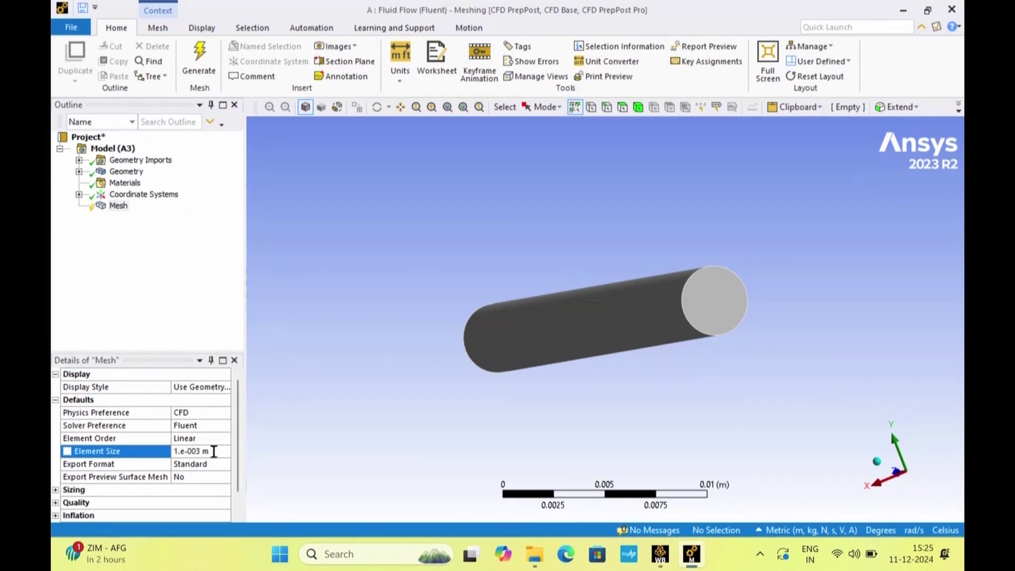
click(118, 209)
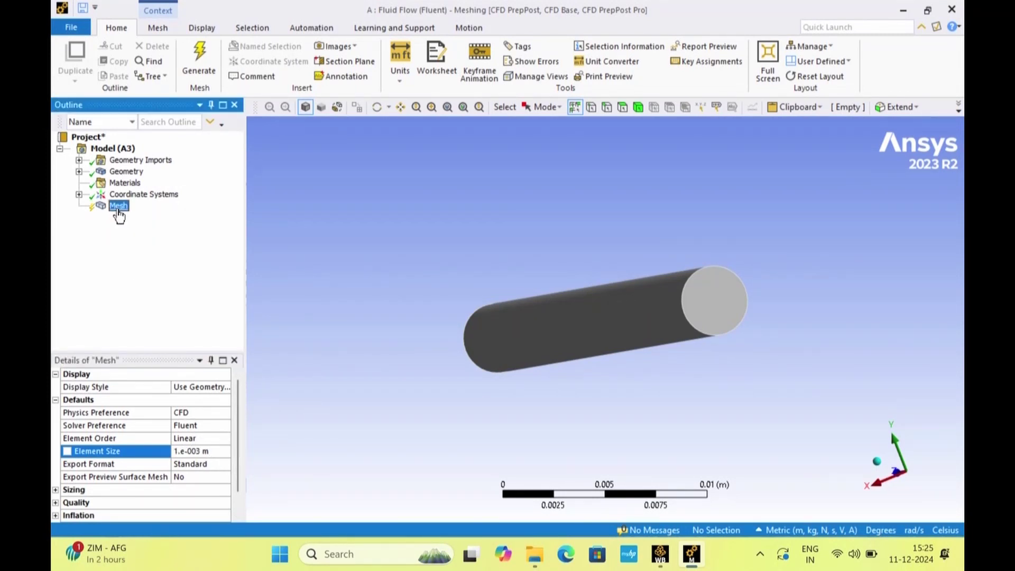
click(198, 61)
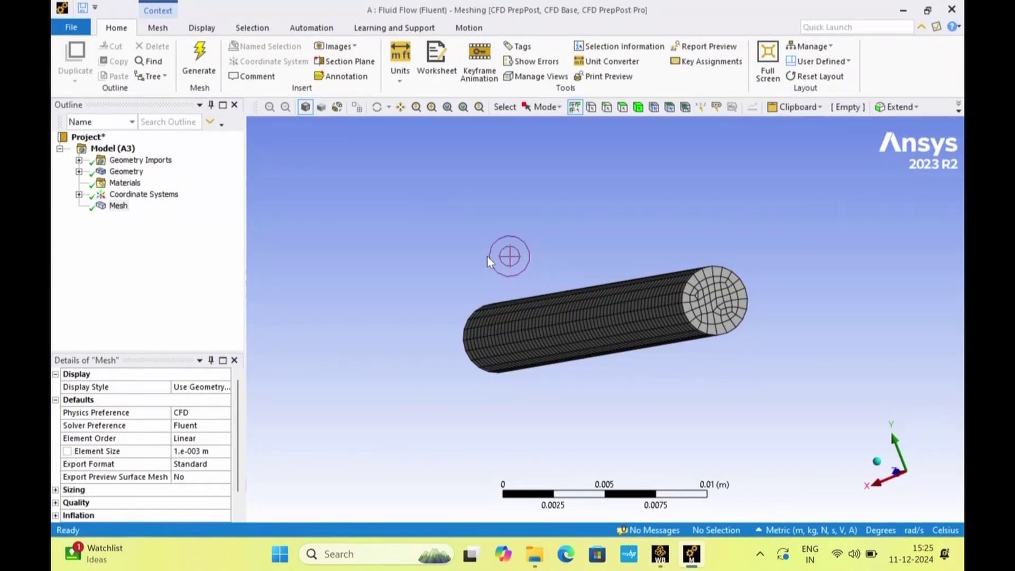
middle_drag(487, 255, 673, 225)
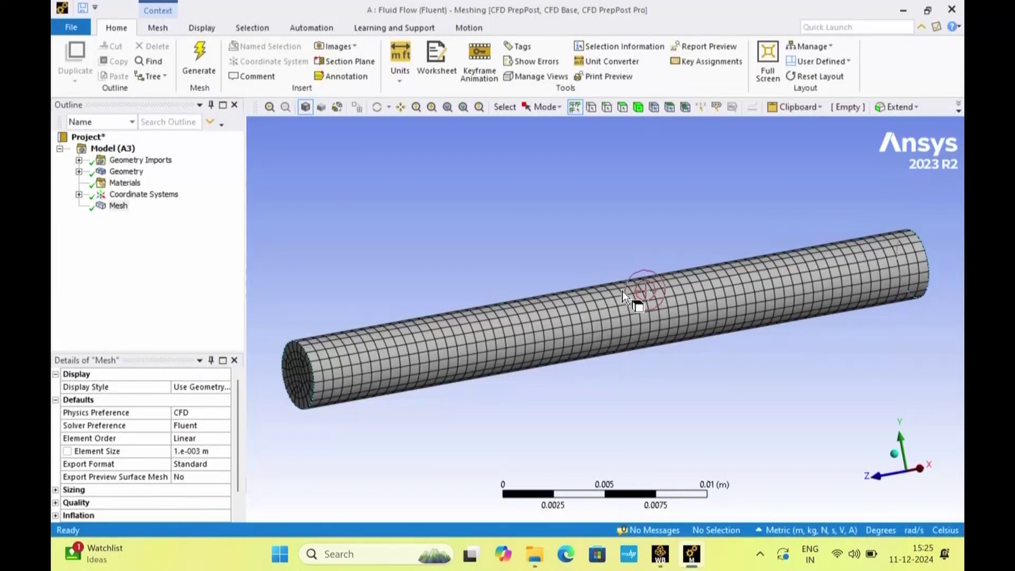
mouse_move(637, 234)
middle_down()
mouse_move(602, 244)
mouse_move(548, 306)
mouse_move(626, 238)
mouse_move(619, 251)
middle_up()
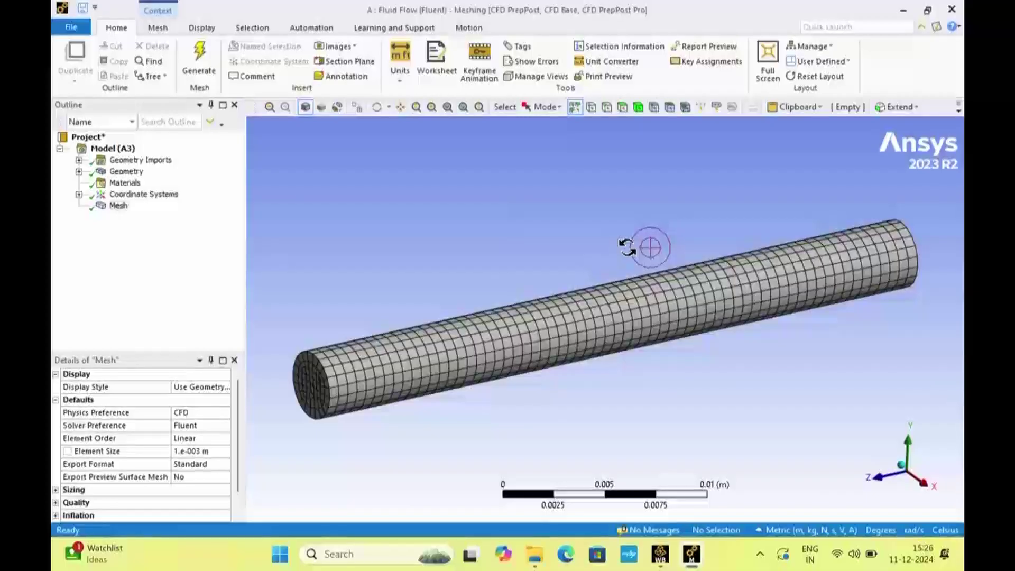
middle_drag(648, 243, 611, 229)
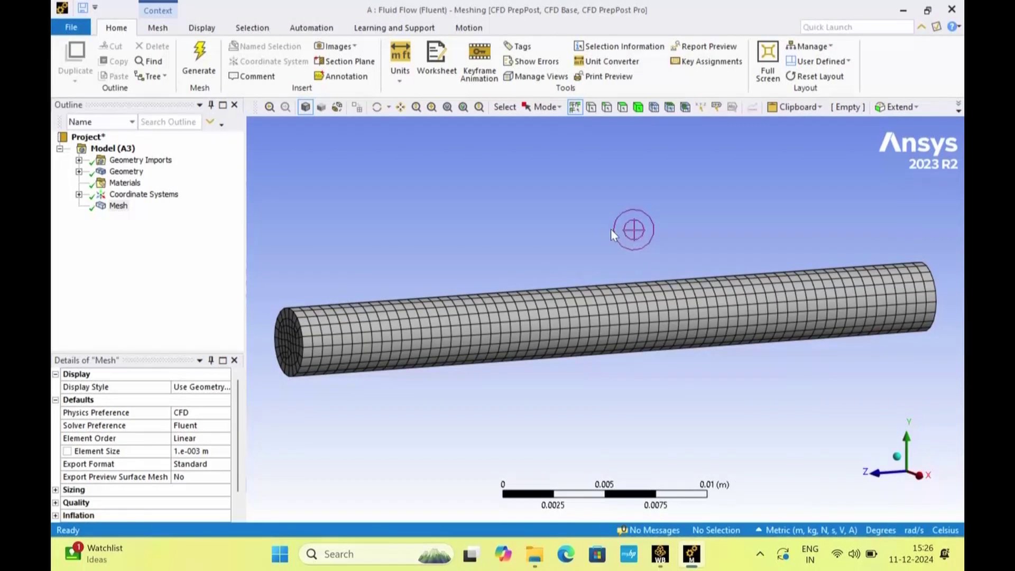
Insert a sizing control under the mesh and scope it to the cylinder body.
right_click(118, 206)
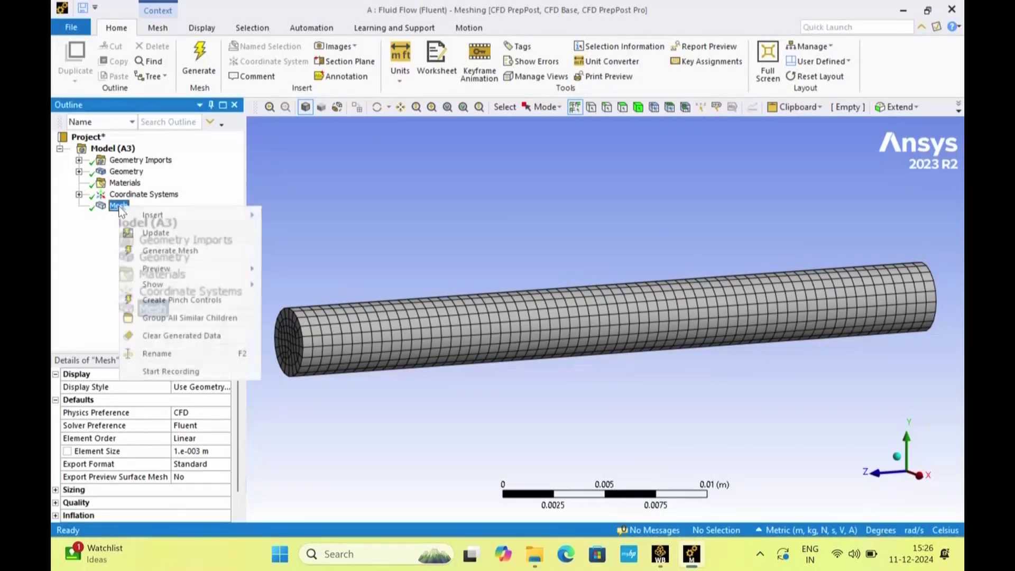
mouse_move(222, 215)
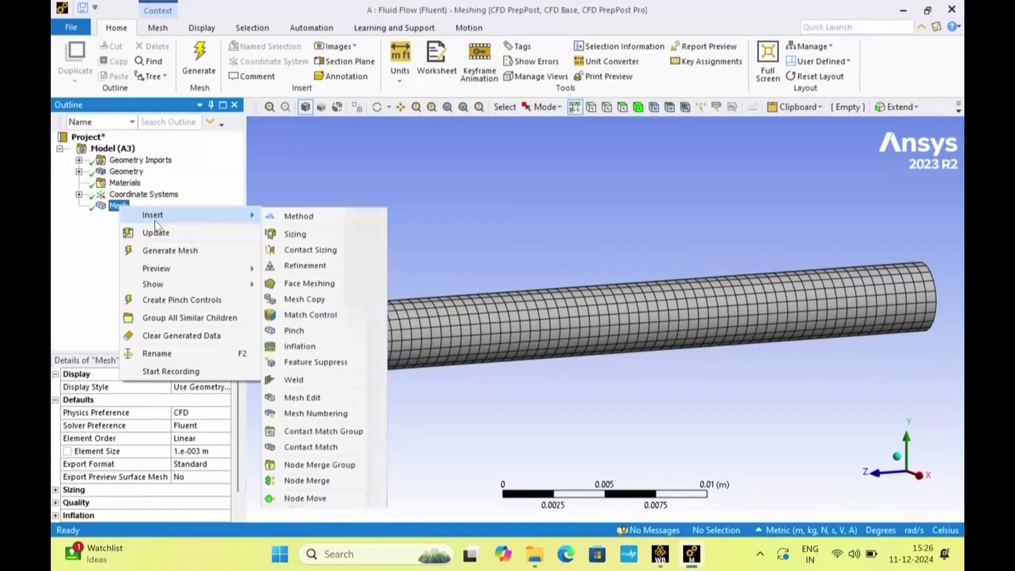
click(312, 232)
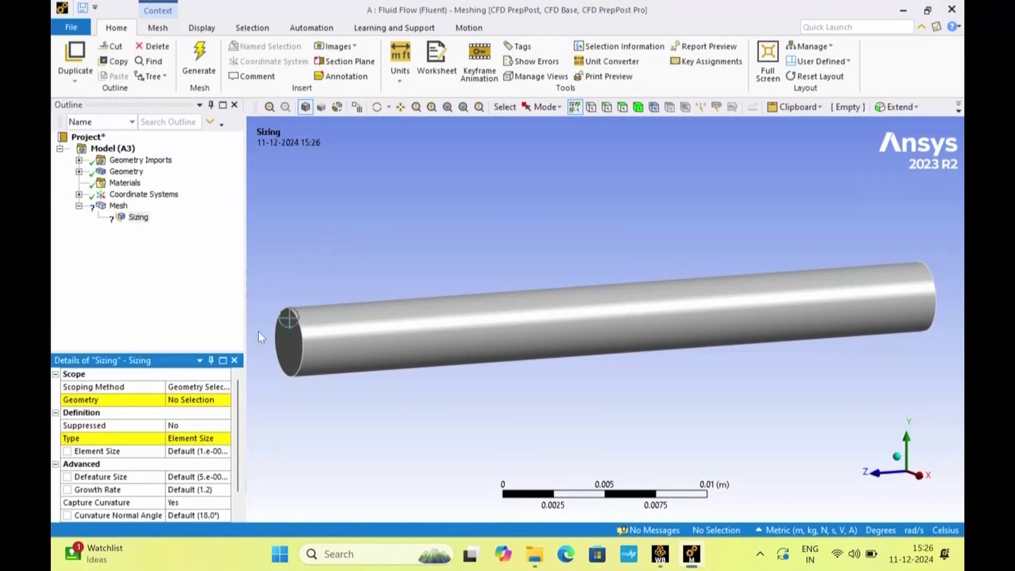
click(638, 106)
click(640, 311)
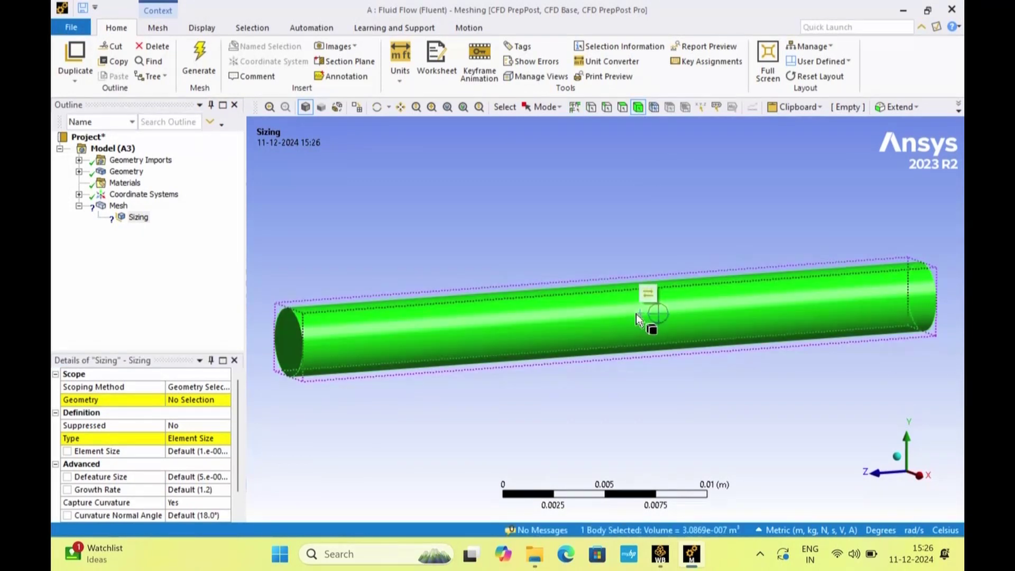
click(190, 401)
click(188, 402)
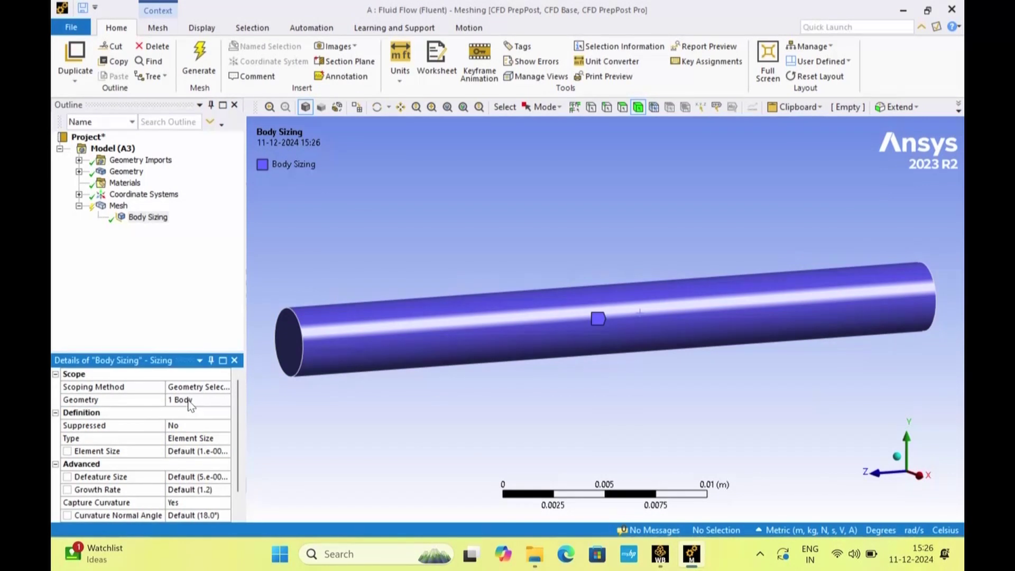
Set the body sizing's element size to 0.0002 m and regenerate the mesh.
click(213, 452)
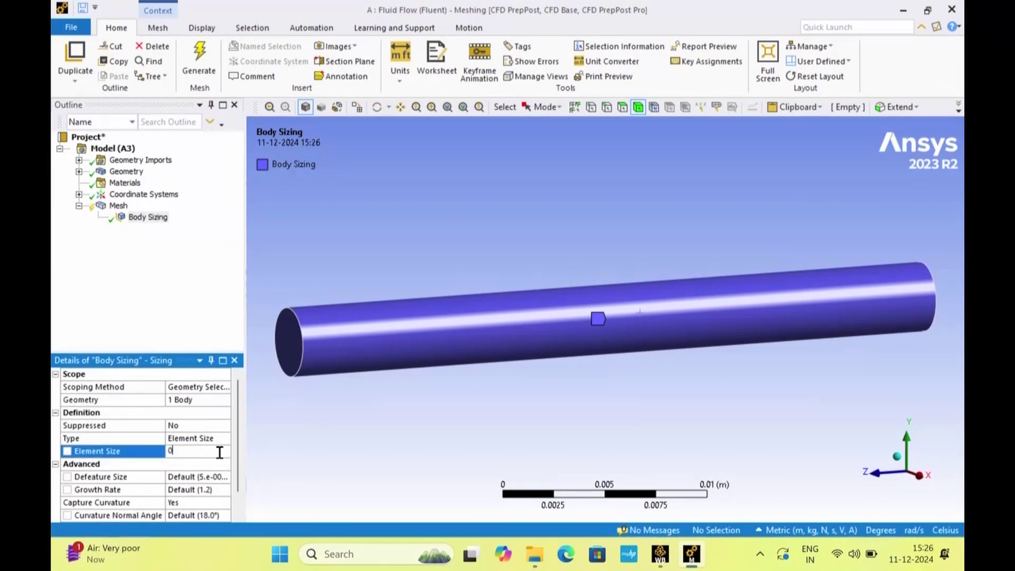
text(0.0002)
key(Return)
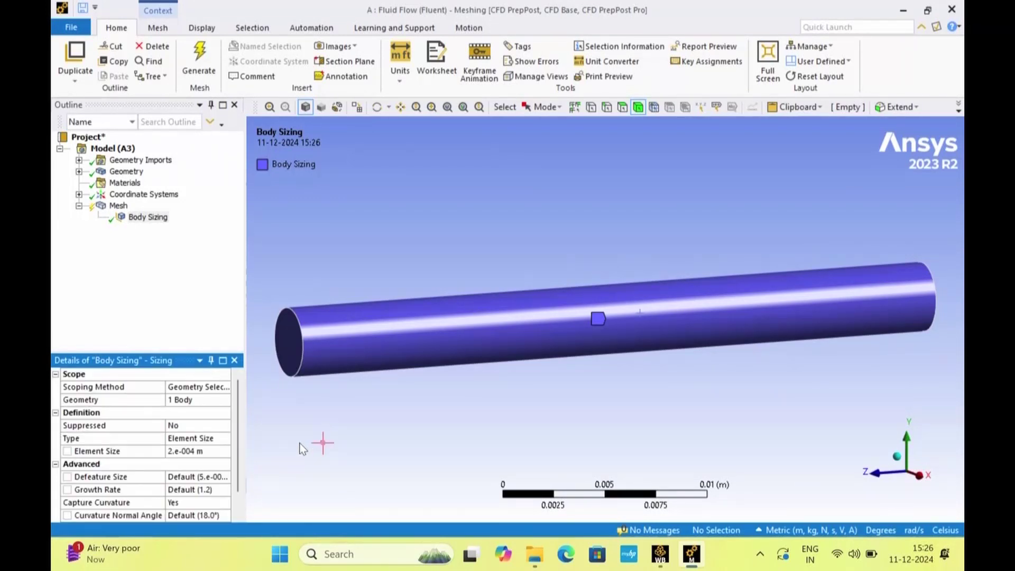
click(119, 206)
click(193, 62)
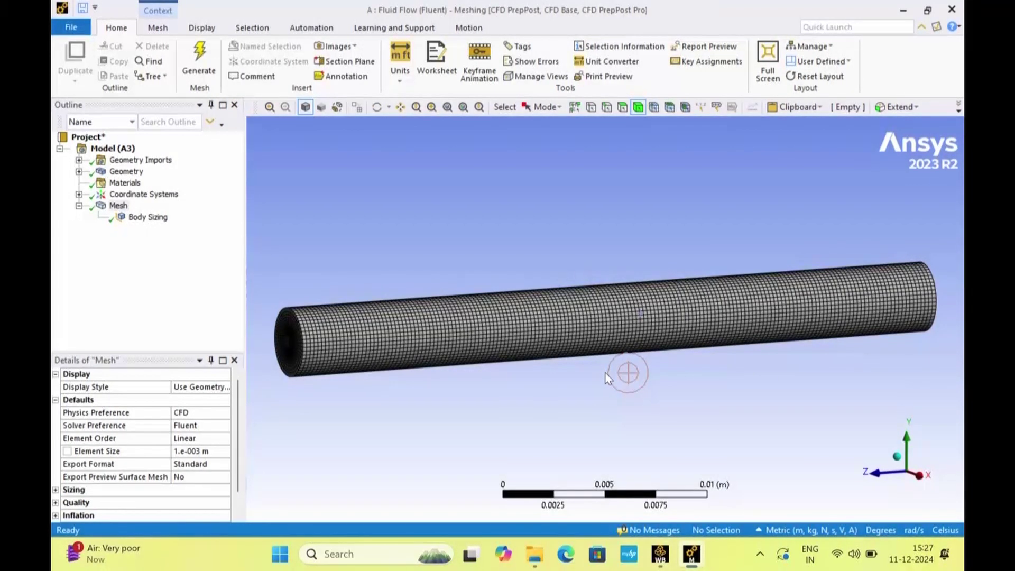
middle_drag(608, 383, 560, 331)
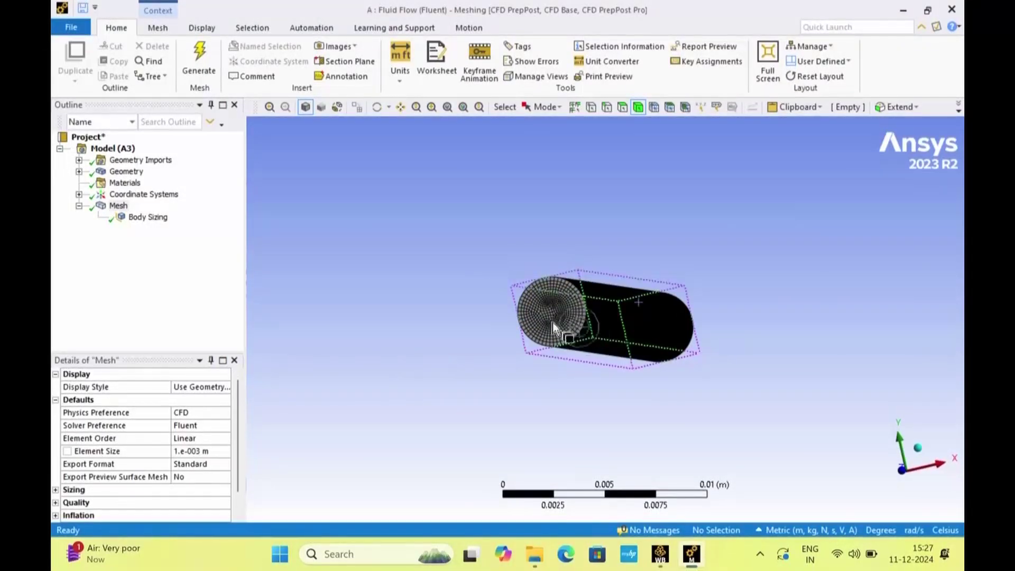
scroll(549, 316, up, 5)
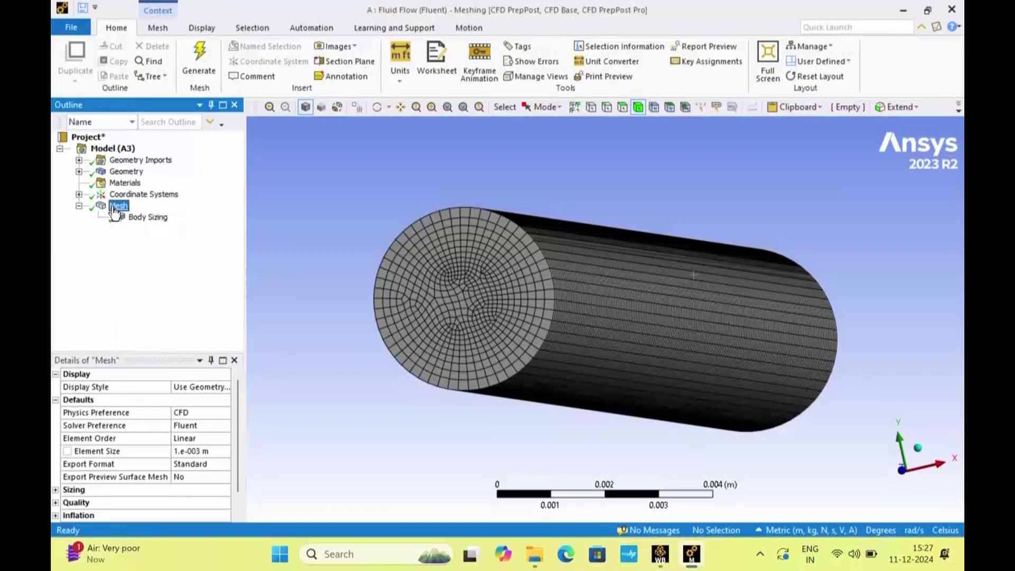
Insert an inflation control under the mesh and scope its geometry to the cylinder body.
right_click(114, 210)
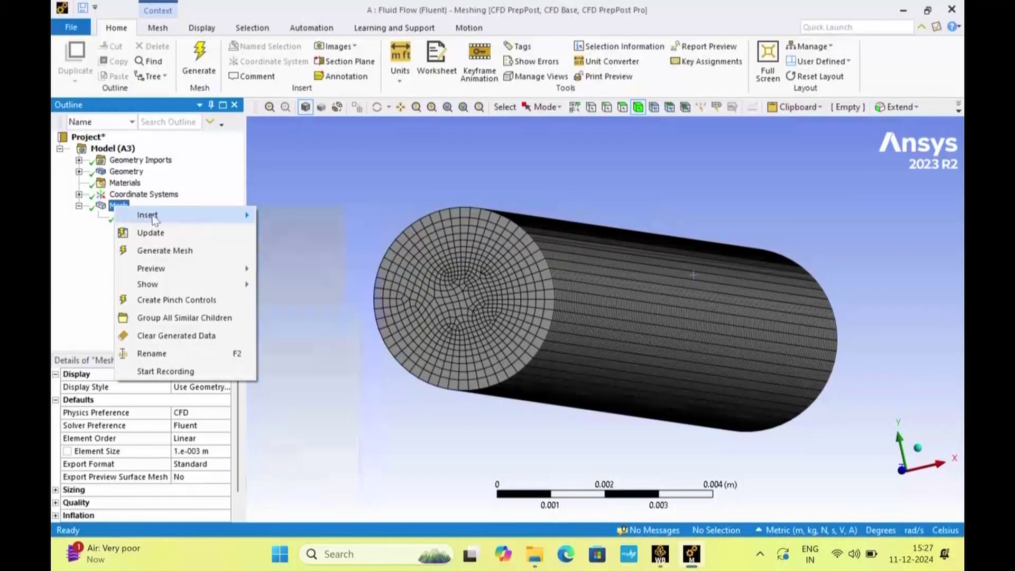
mouse_move(159, 216)
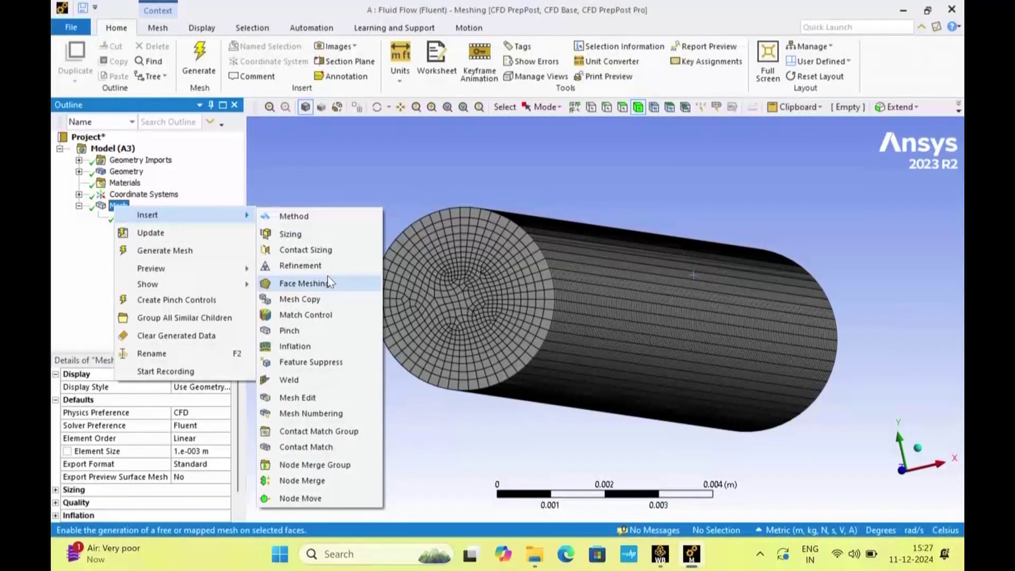
click(323, 351)
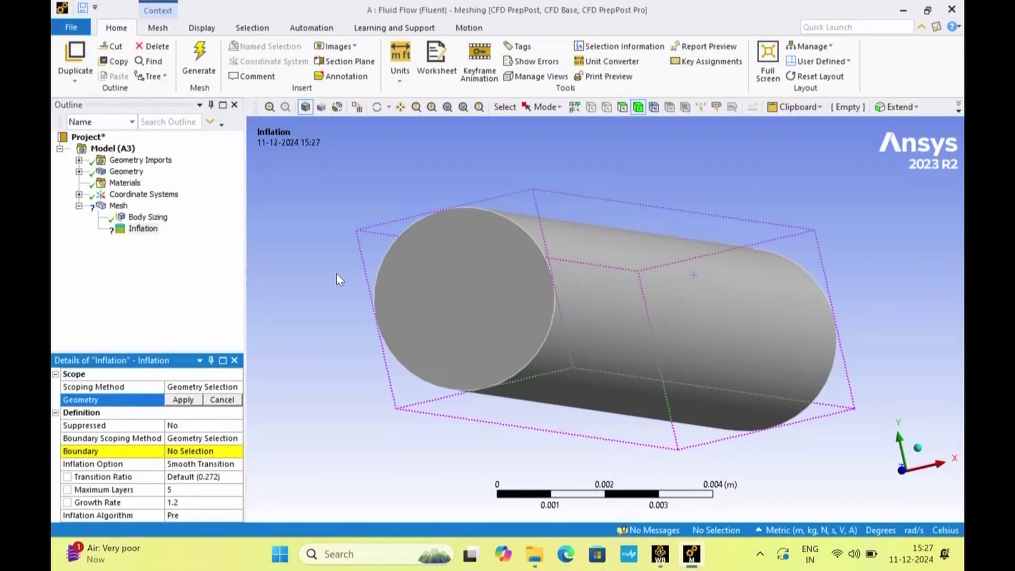
click(596, 286)
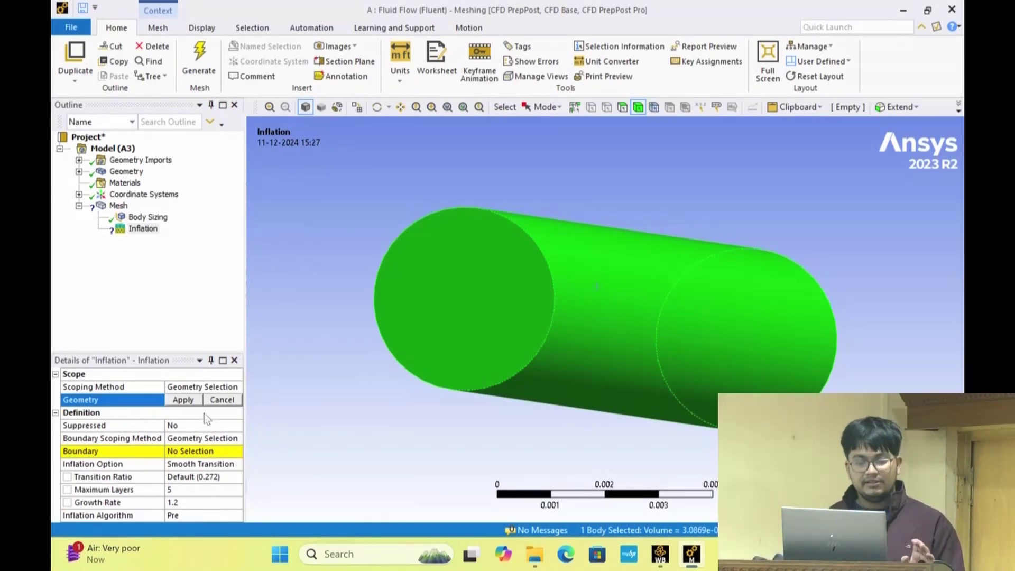
click(183, 400)
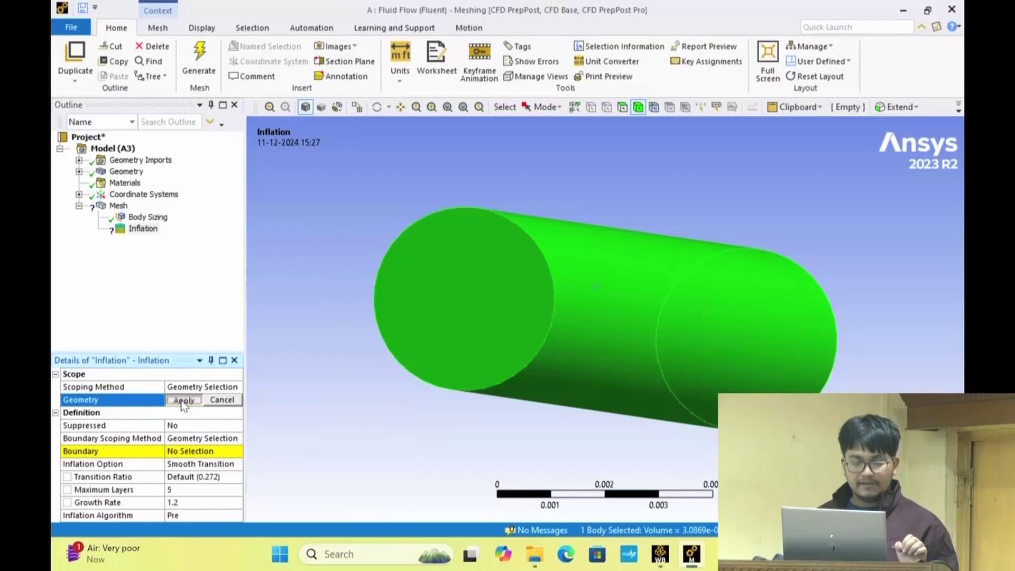
Assign the cylinder's curved outer wall face as the boundary of the inflation control.
click(182, 452)
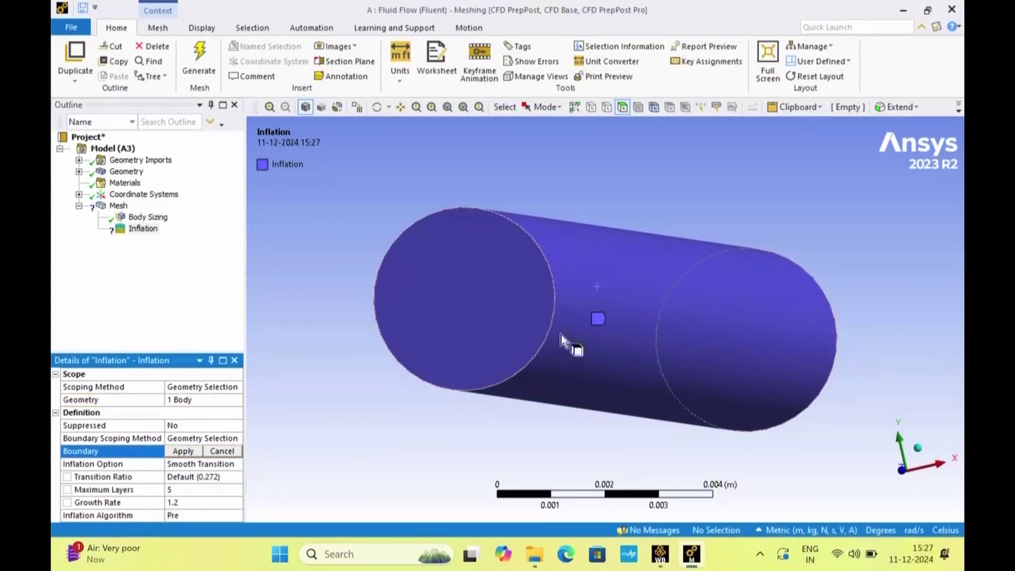
click(627, 335)
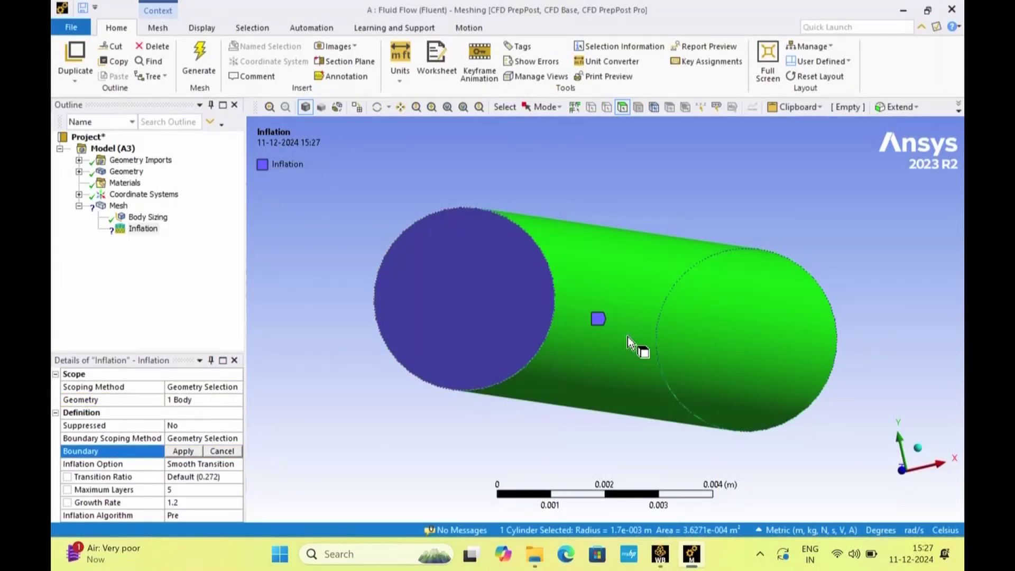
middle_drag(551, 420, 320, 467)
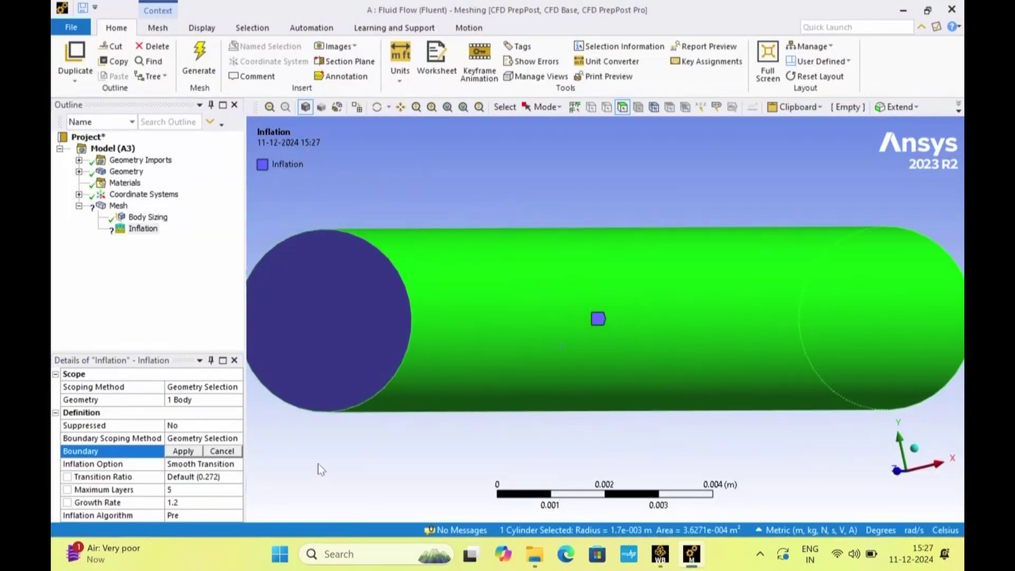
click(183, 452)
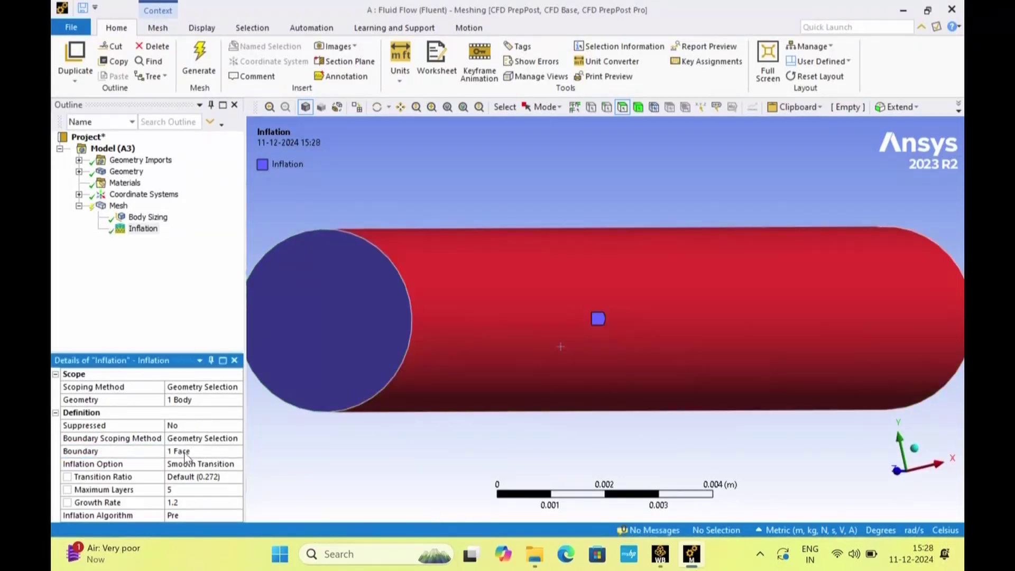
scroll(413, 382, down, 2)
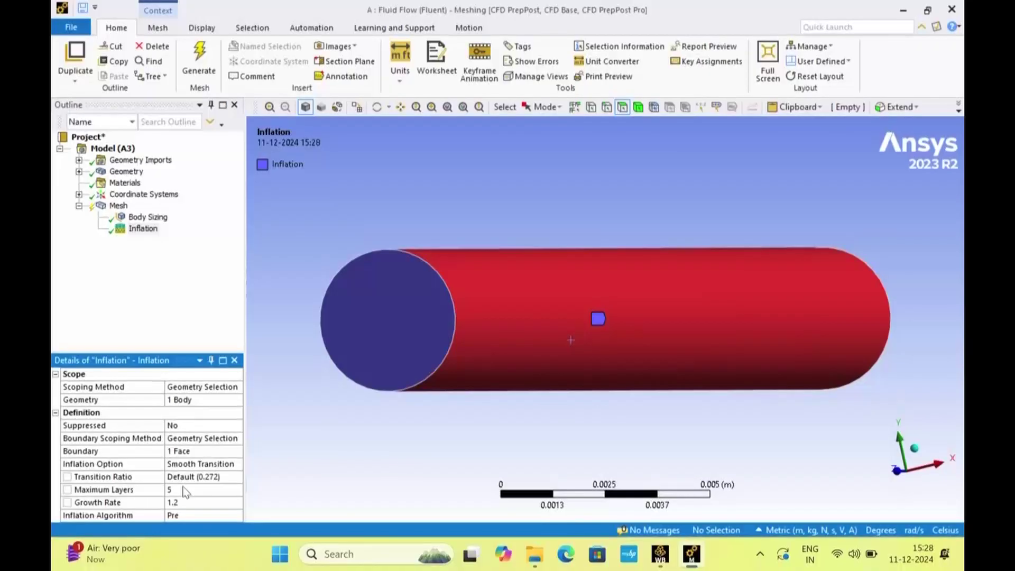
Set the inflation's maximum layers to 6 and regenerate the mesh.
click(186, 487)
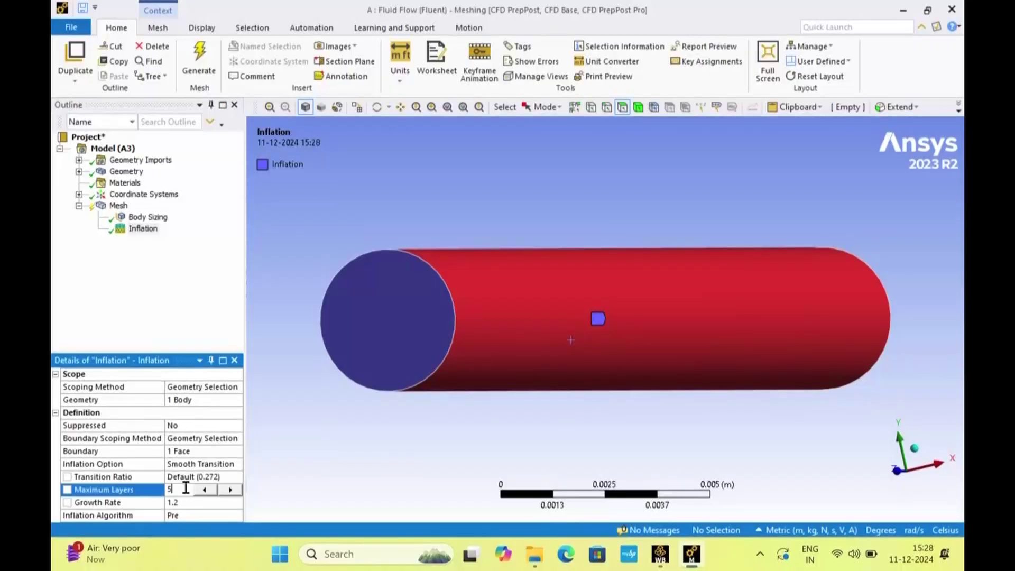
text(6)
click(330, 469)
click(119, 206)
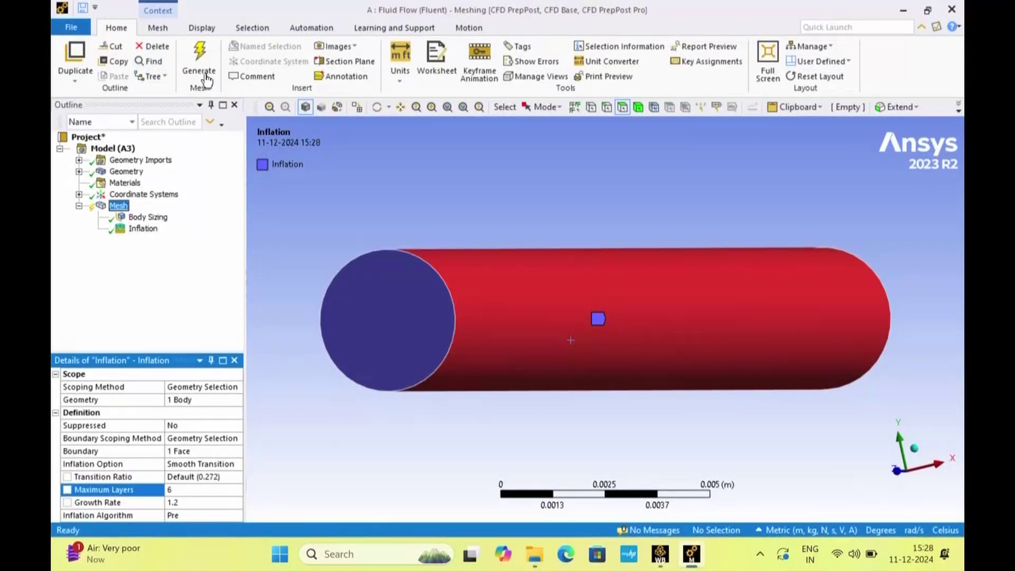
click(199, 54)
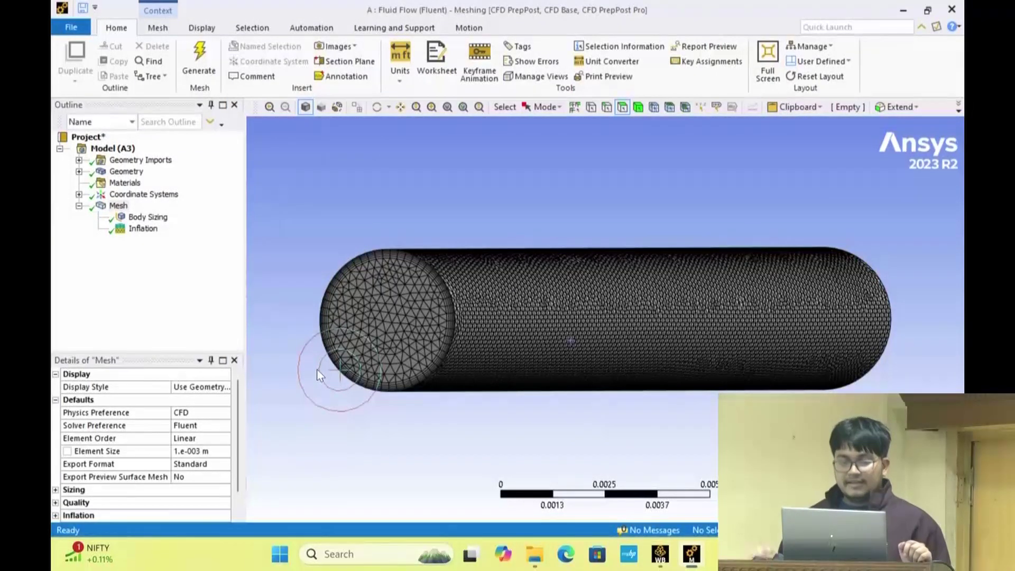
Examine the inflation layers near the wall on the cylinder's circular end face.
scroll(351, 324, up, 3)
middle_drag(380, 442, 401, 451)
middle_drag(366, 286, 378, 293)
scroll(593, 267, up, 5)
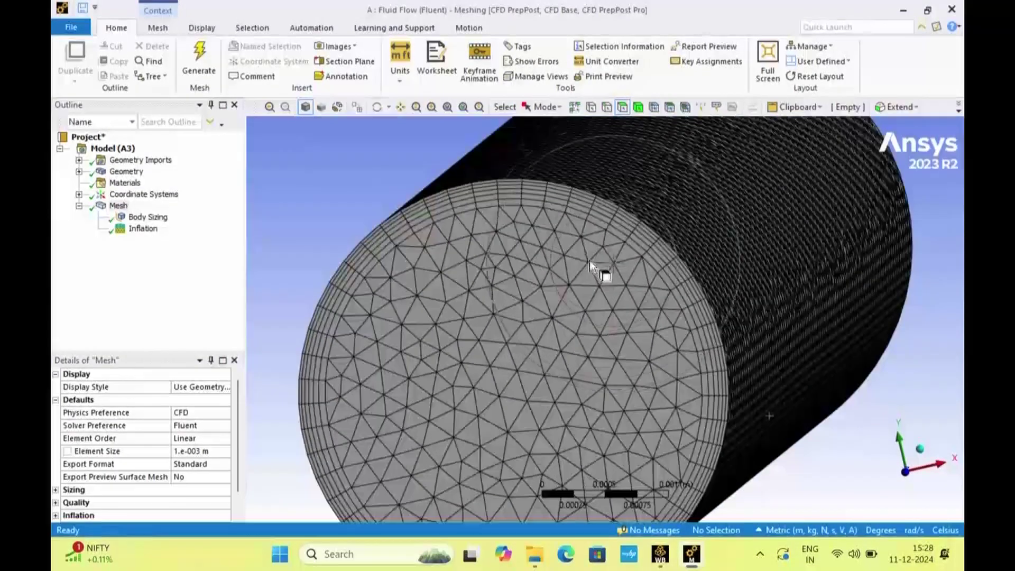
scroll(591, 267, up, 2)
scroll(586, 251, up, 2)
scroll(584, 209, up, 2)
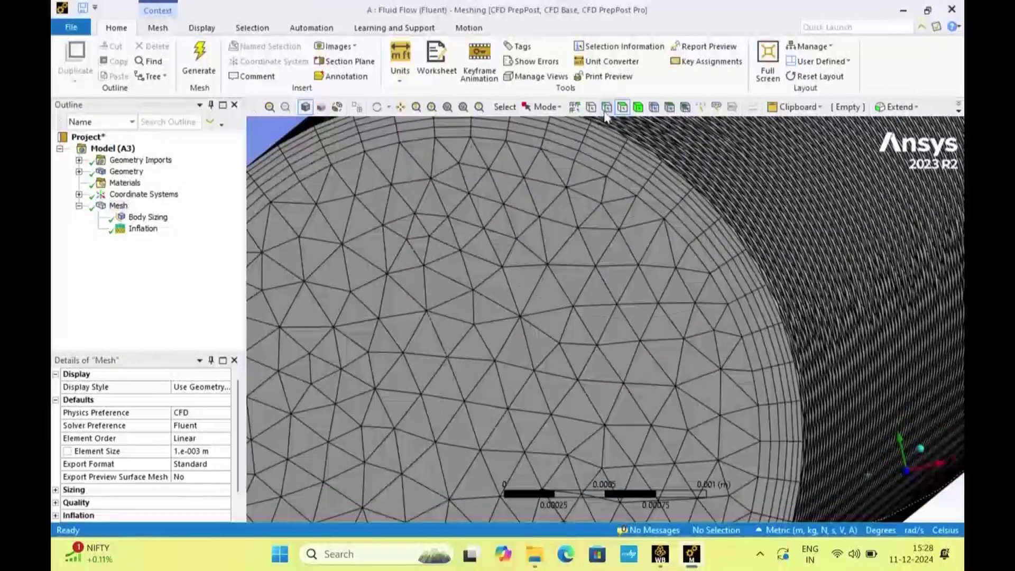
click(619, 143)
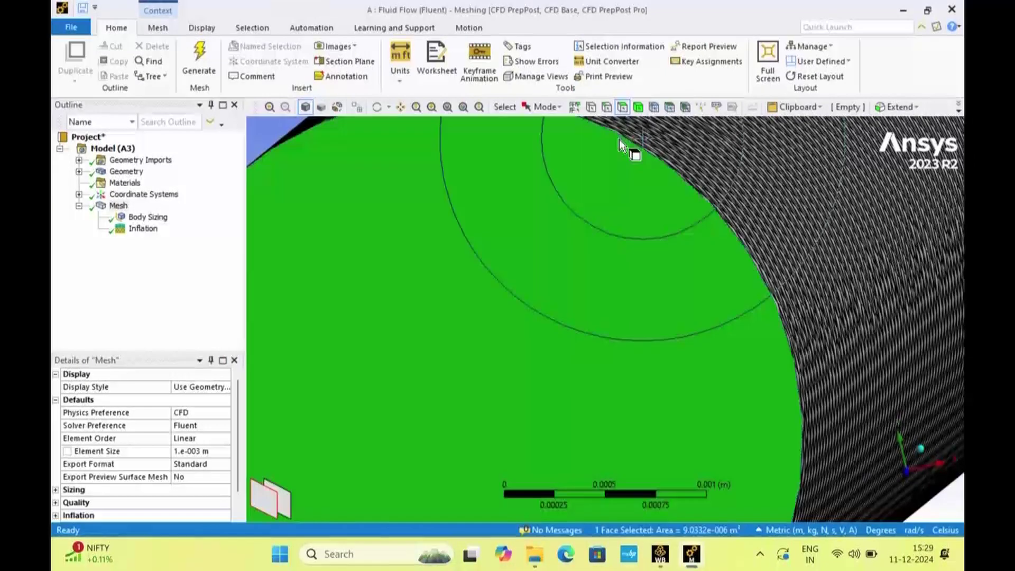
click(273, 136)
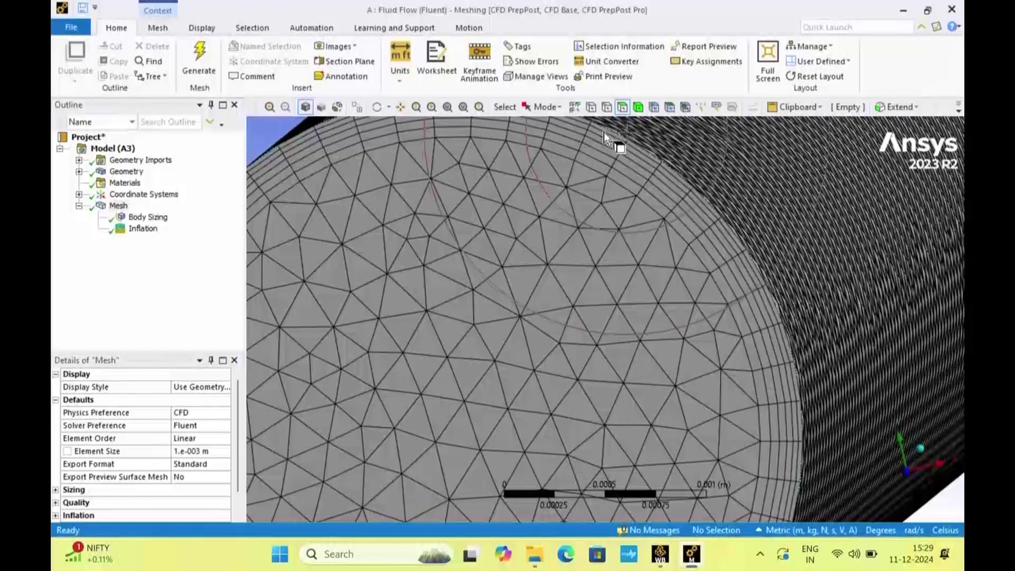
scroll(639, 382, down, 5)
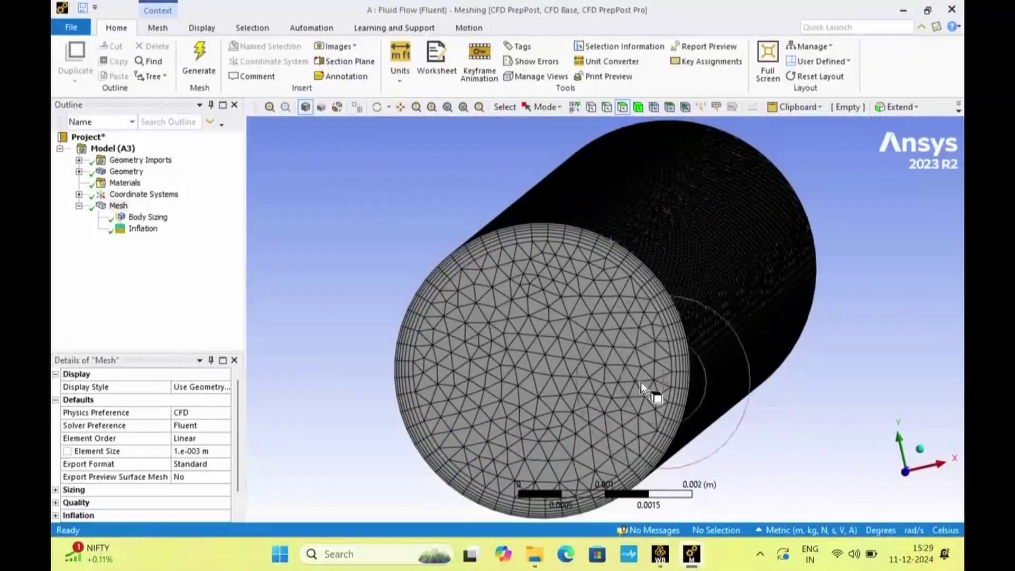
Create a named selection called "inlet" from one circular end face of the cylinder.
middle_drag(730, 434, 610, 410)
scroll(610, 410, down, 3)
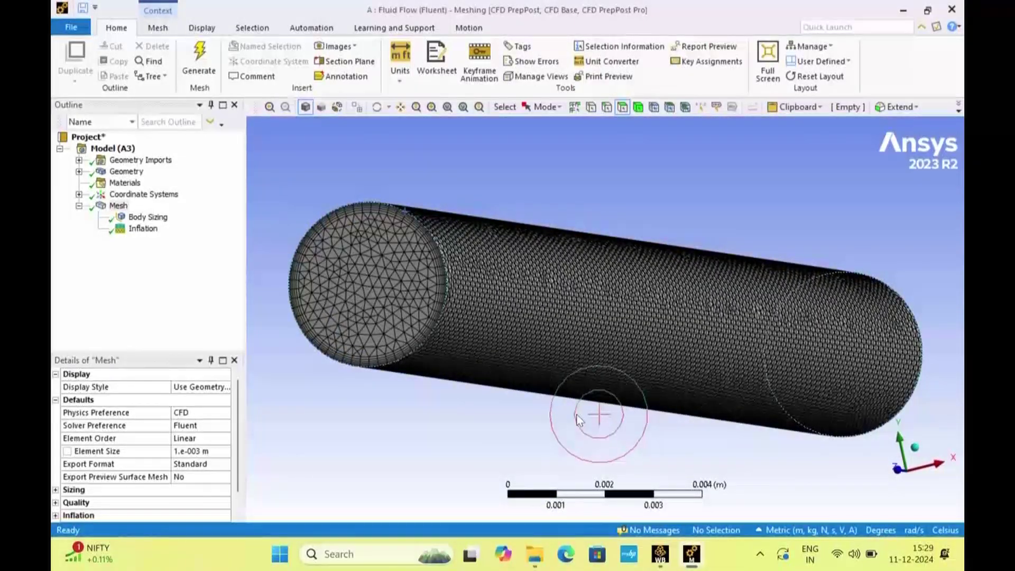
middle_drag(495, 423, 439, 416)
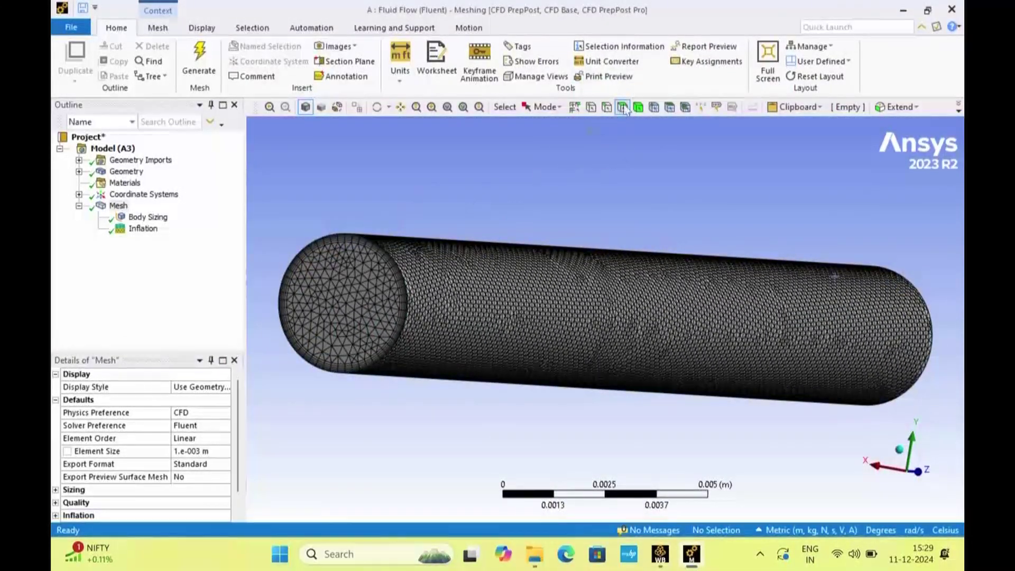
click(363, 296)
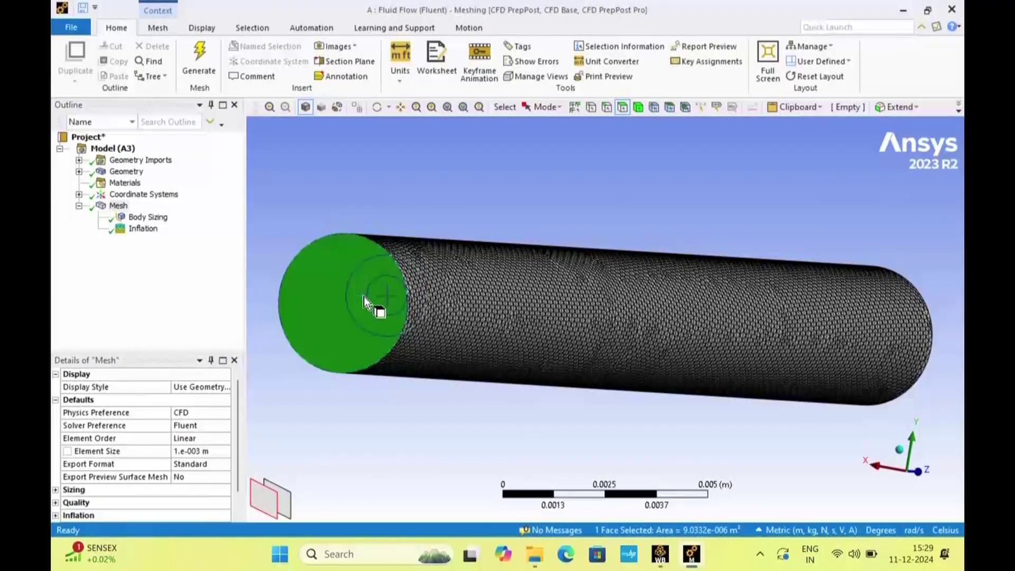
right_click(363, 295)
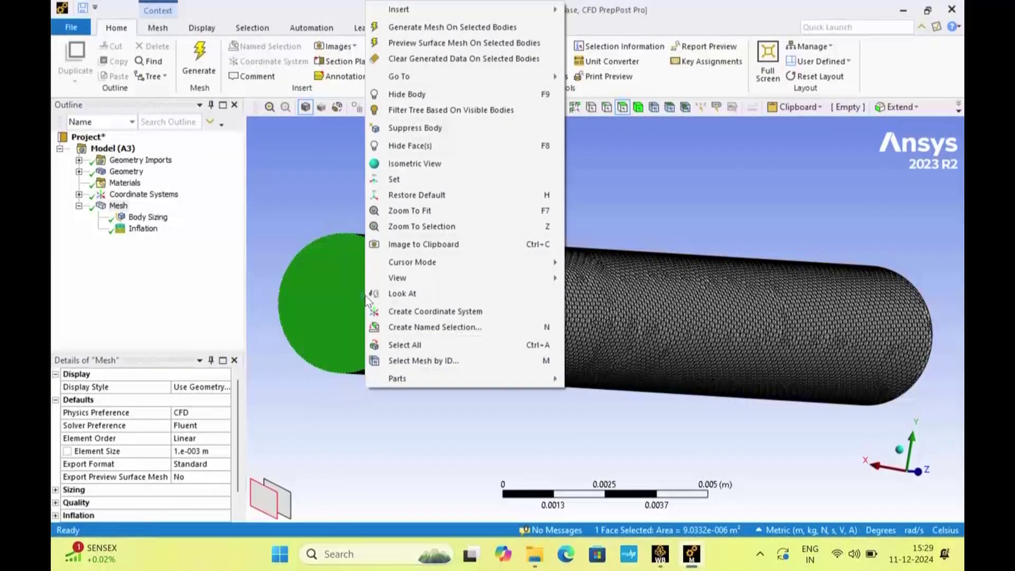
click(422, 327)
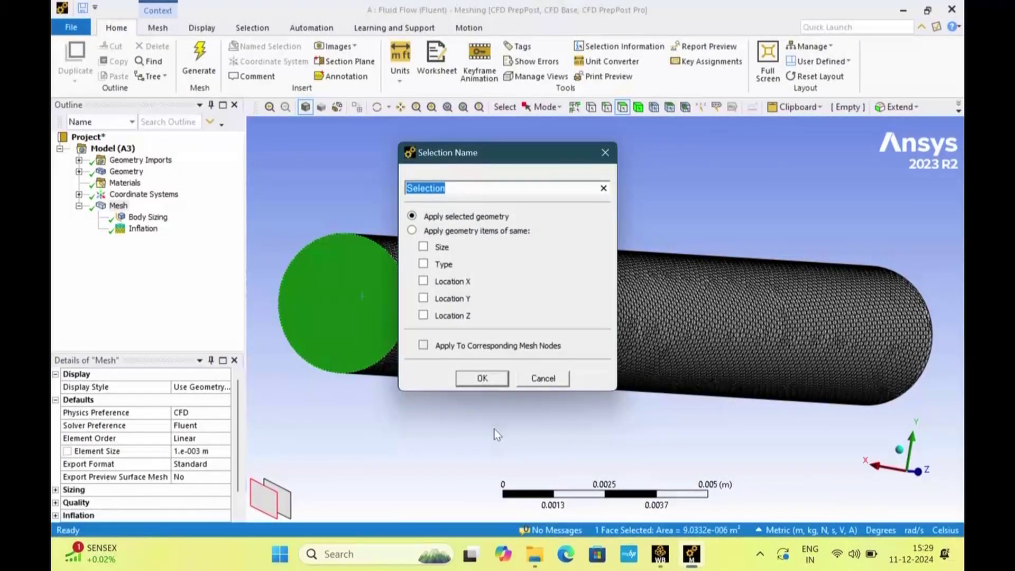
key(BackSpace)
click(483, 378)
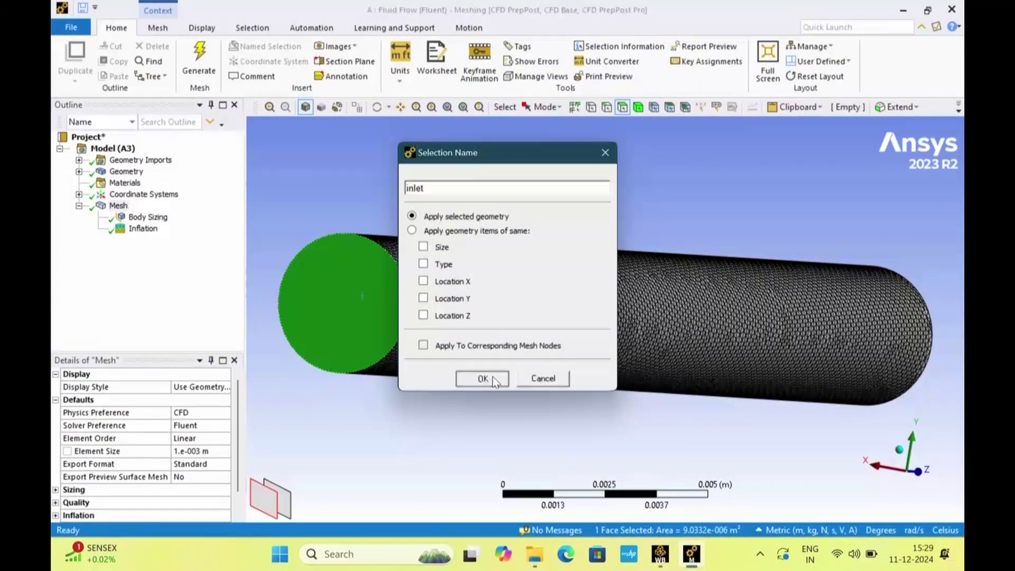
Create a named selection called "outlet" from the circular face at the opposite end of the cylinder.
middle_drag(691, 449, 476, 444)
click(873, 246)
right_click(873, 247)
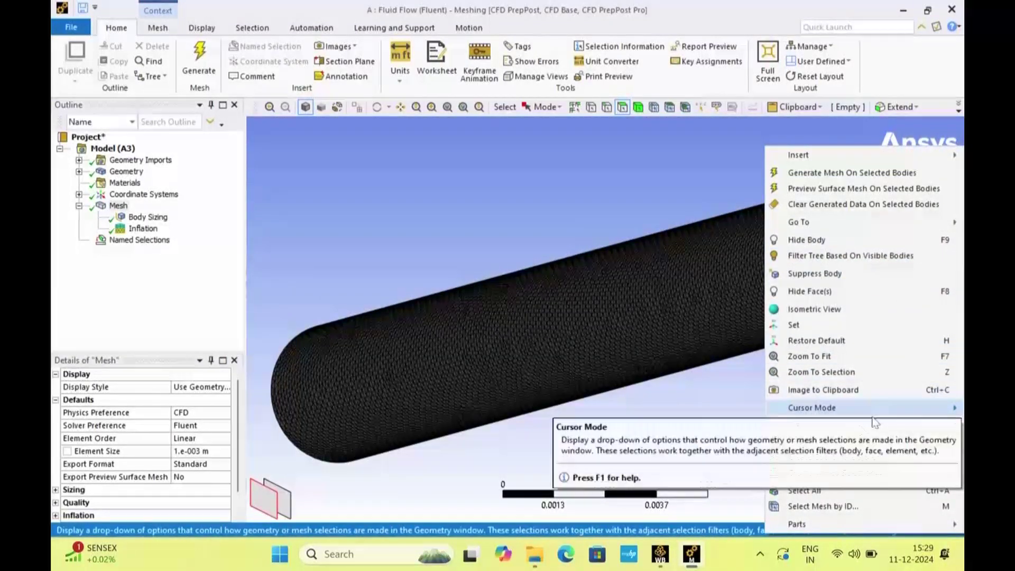
click(834, 470)
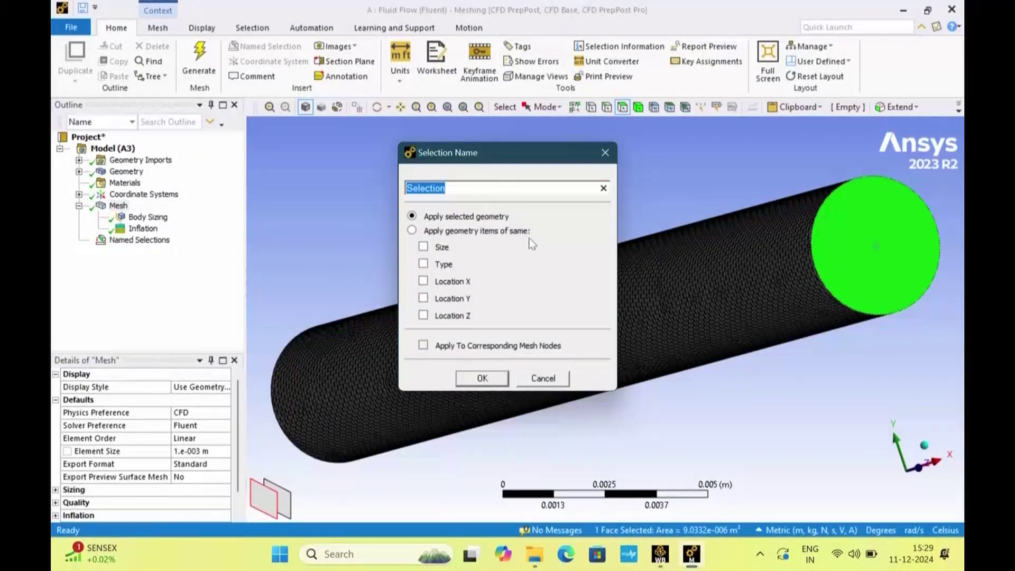
key(BackSpace)
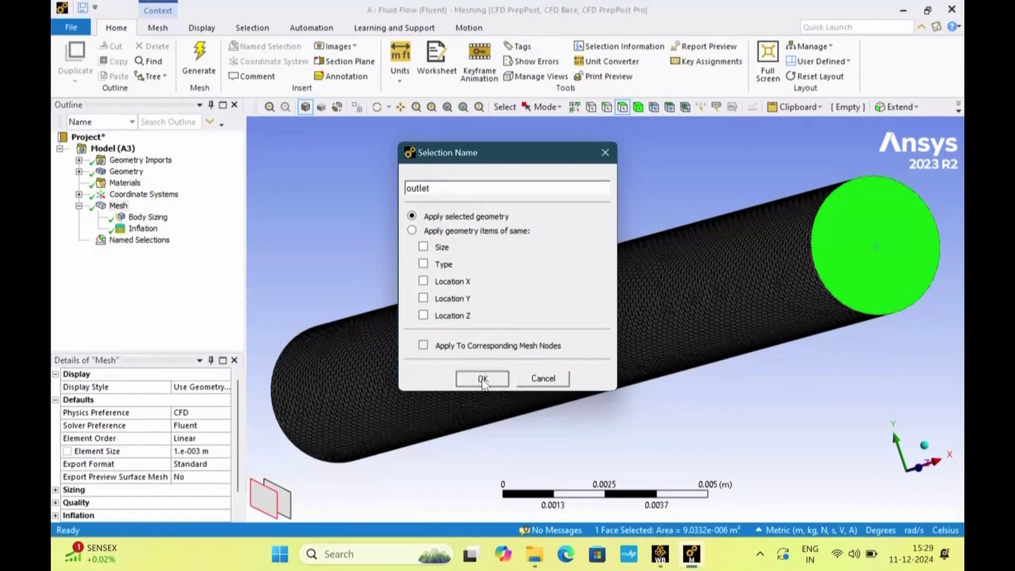
click(477, 379)
Create a named selection called "walls" from the cylinder's curved outer face.
middle_drag(502, 402, 782, 428)
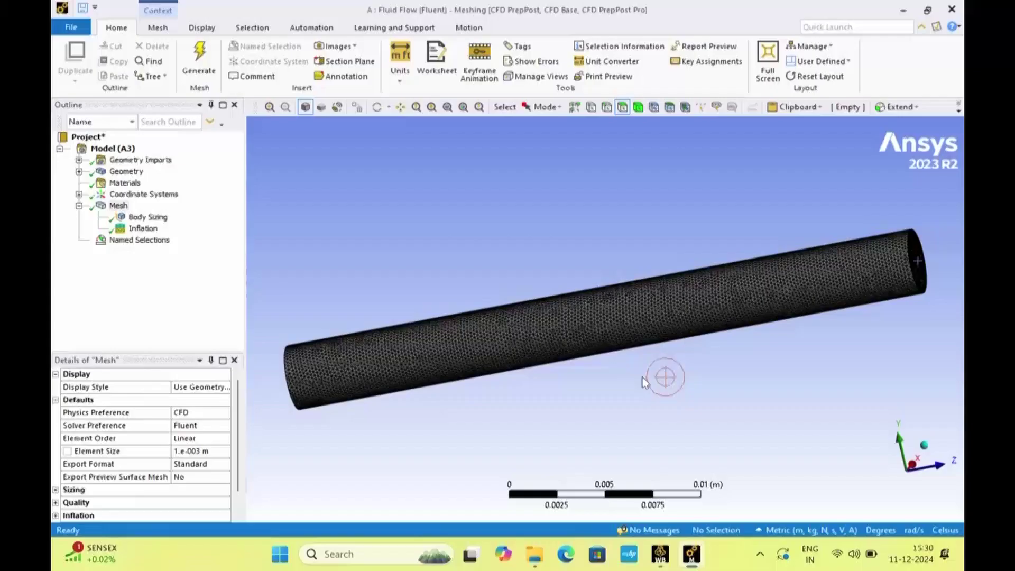
click(597, 319)
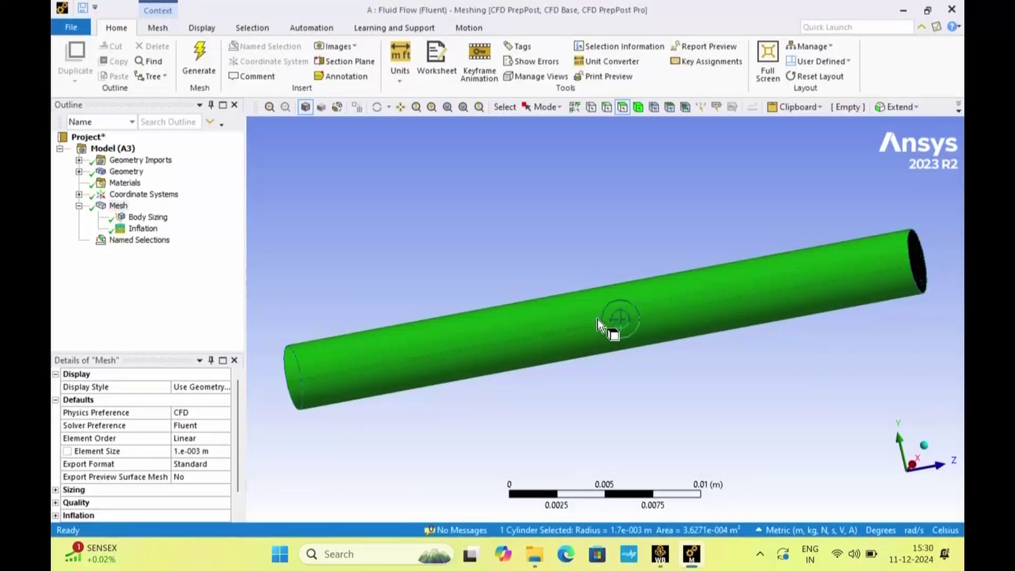
middle_drag(656, 389, 657, 304)
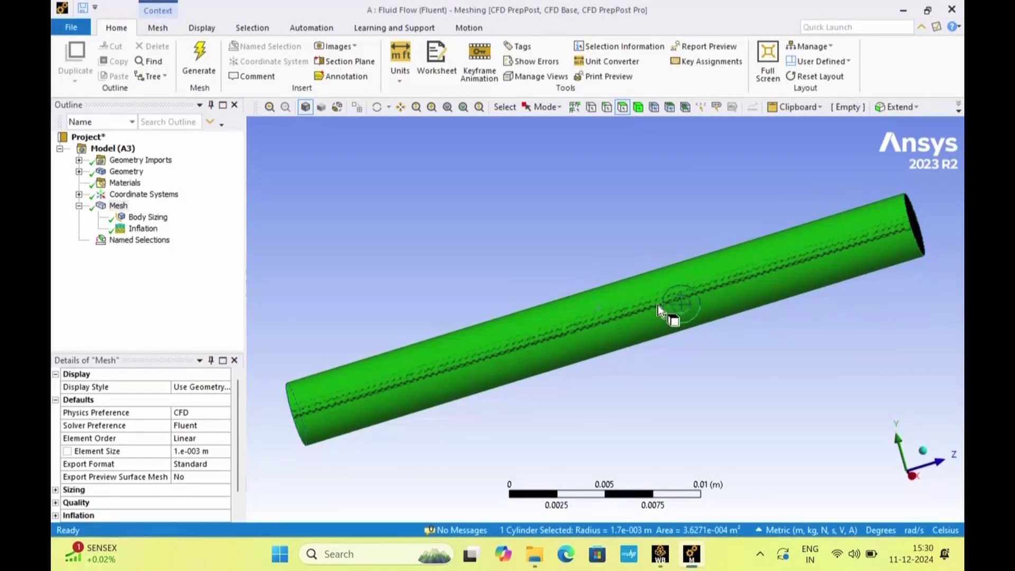
right_click(656, 297)
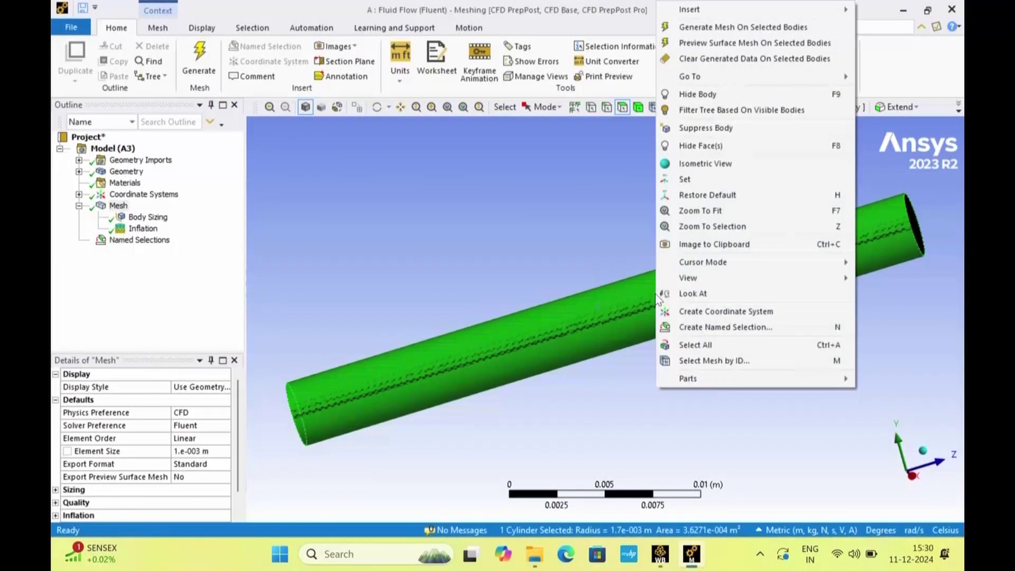
click(709, 330)
key(BackSpace)
text(walls)
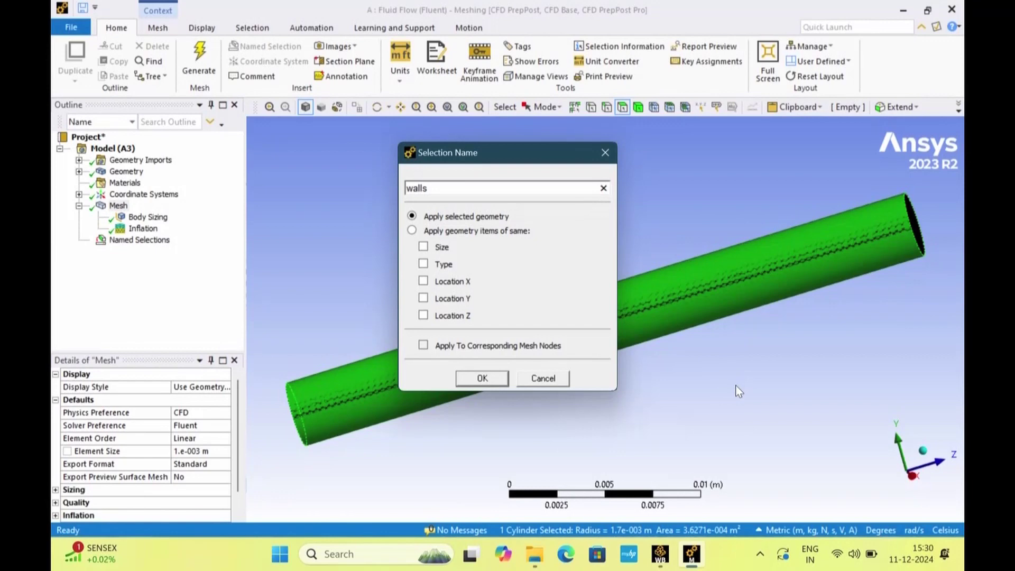
click(482, 378)
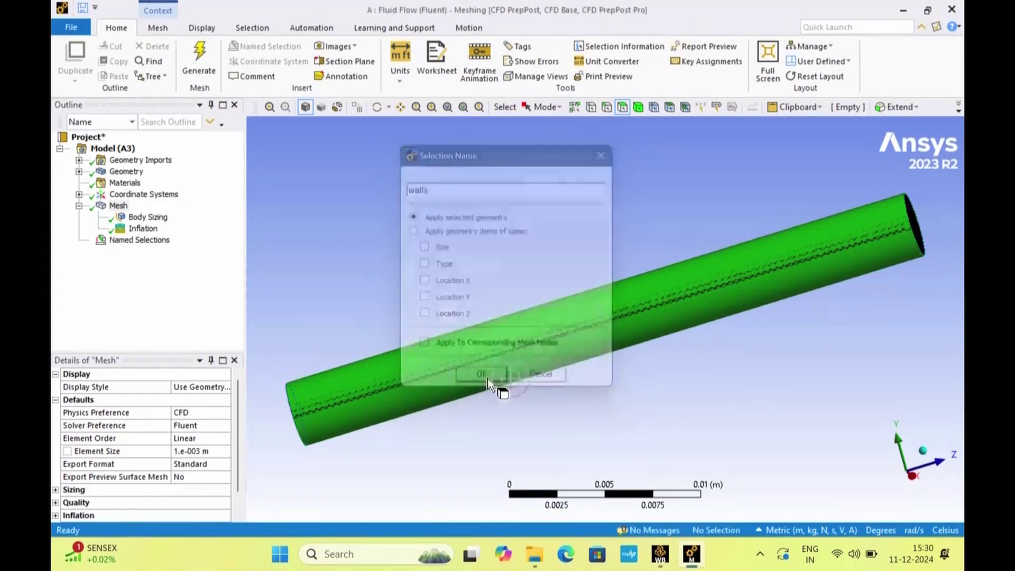
middle_drag(584, 403, 766, 386)
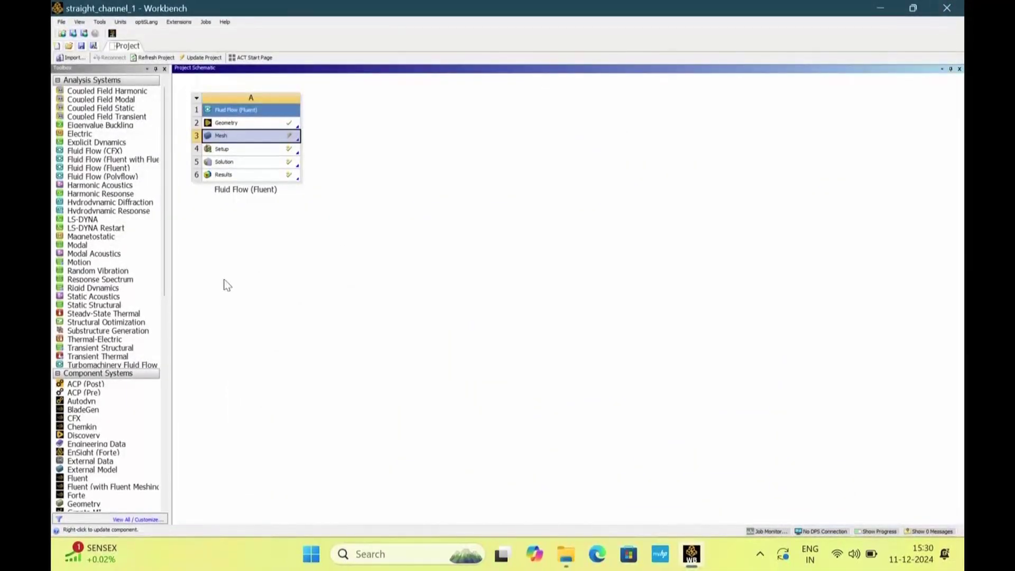
In Workbench, update the Mesh component of the Fluid Flow (Fluent) system and display the update progress.
click(236, 277)
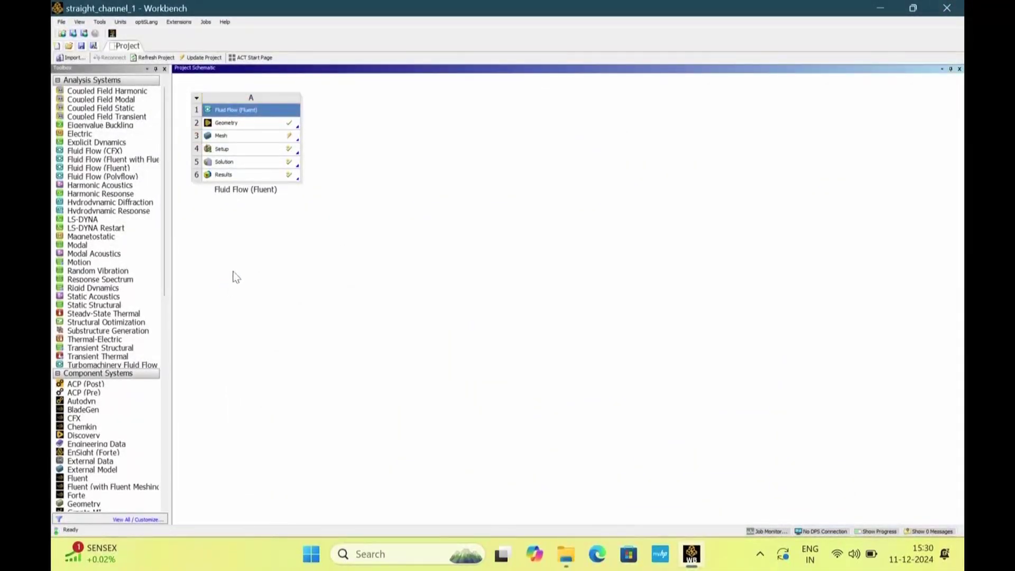
click(279, 138)
right_click(277, 139)
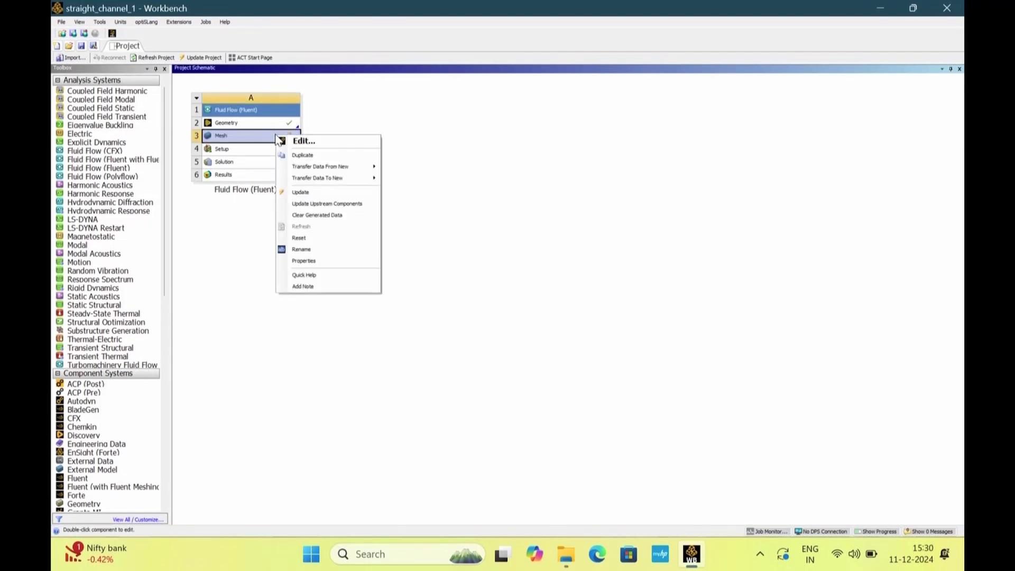
click(303, 190)
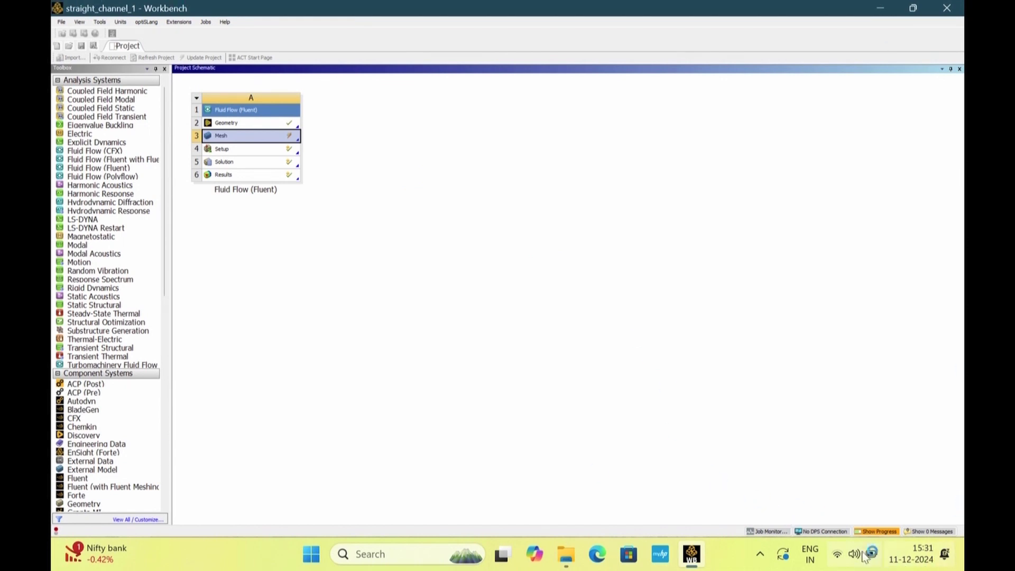
click(877, 532)
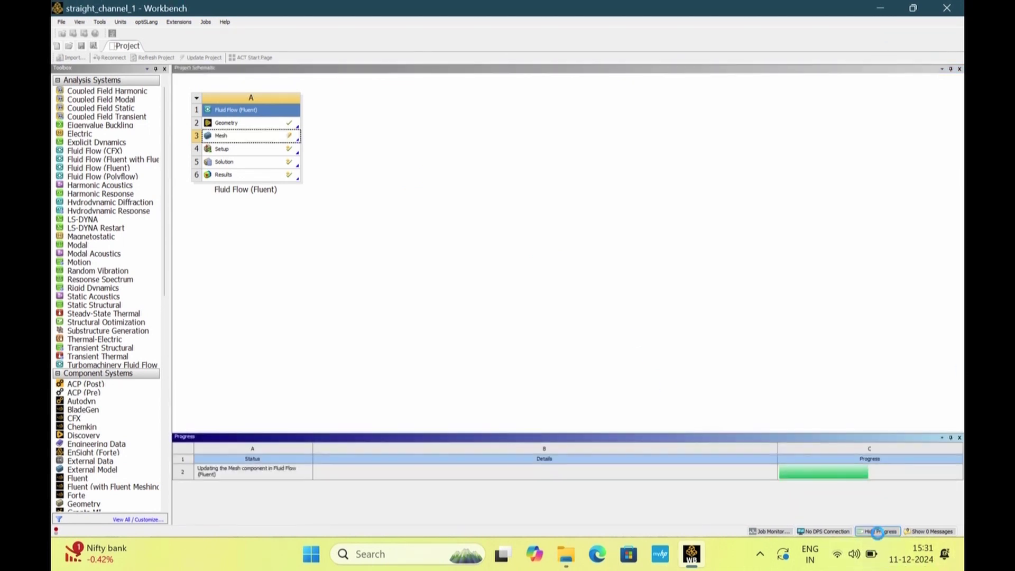
click(888, 531)
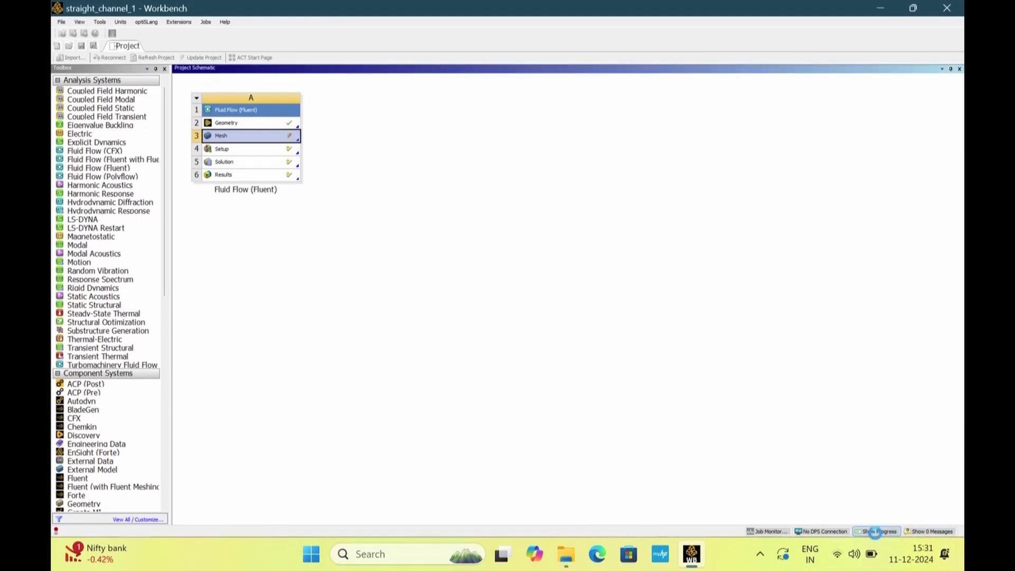
click(878, 531)
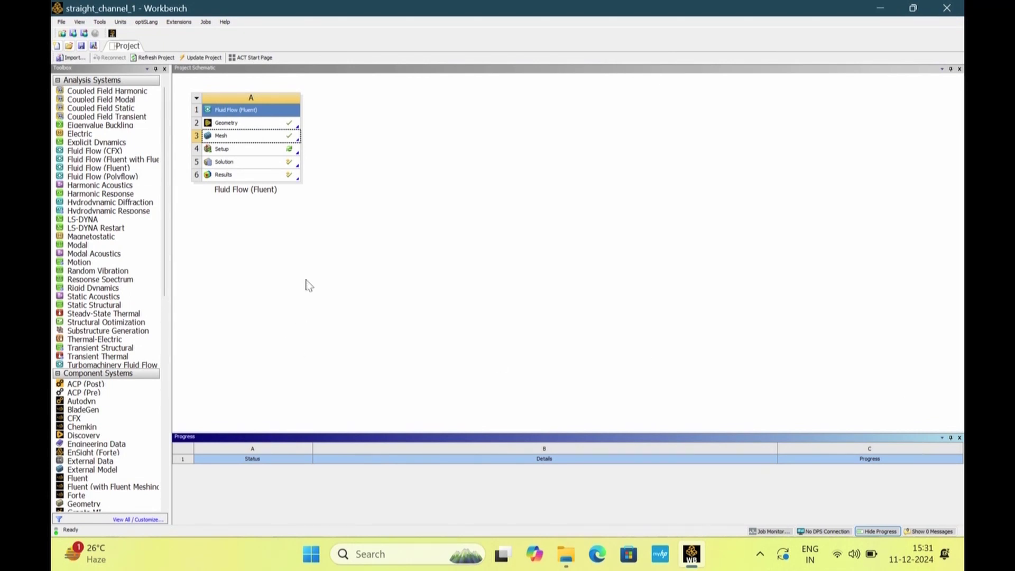
Open the Setup cell of the Fluid Flow (Fluent) system for editing and load the new upstream mesh.
click(284, 151)
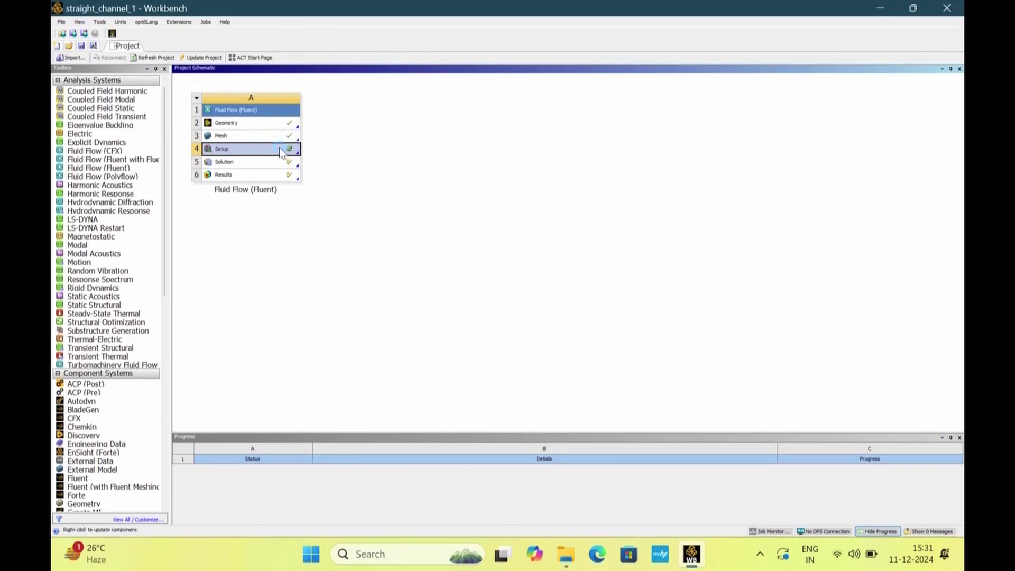
double_click(280, 152)
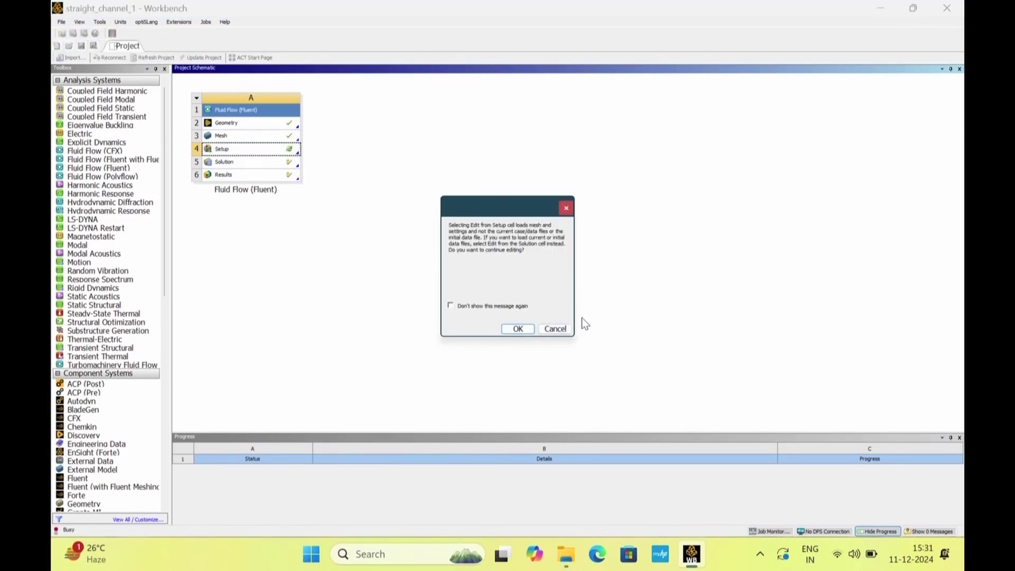
click(518, 329)
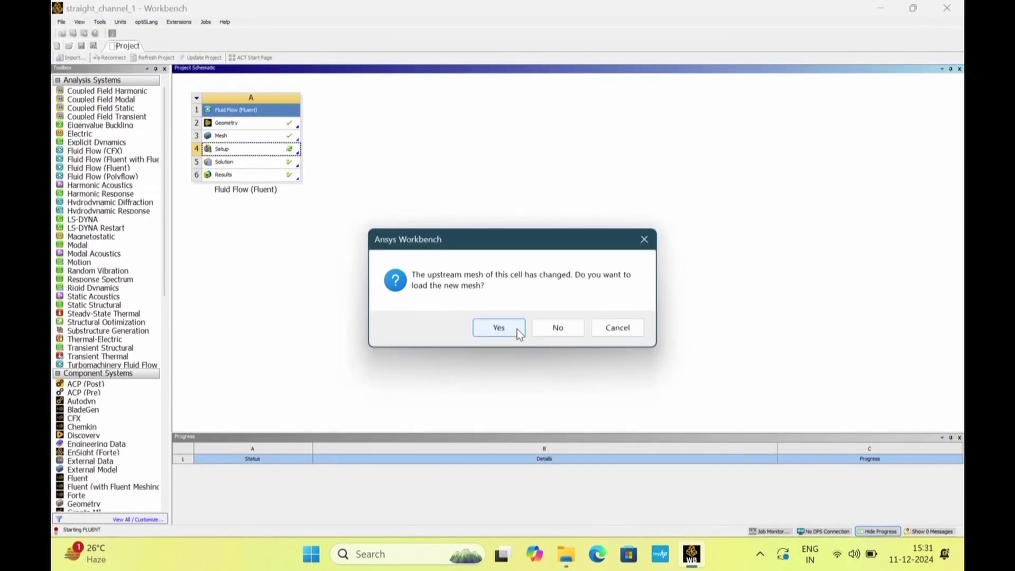
click(517, 329)
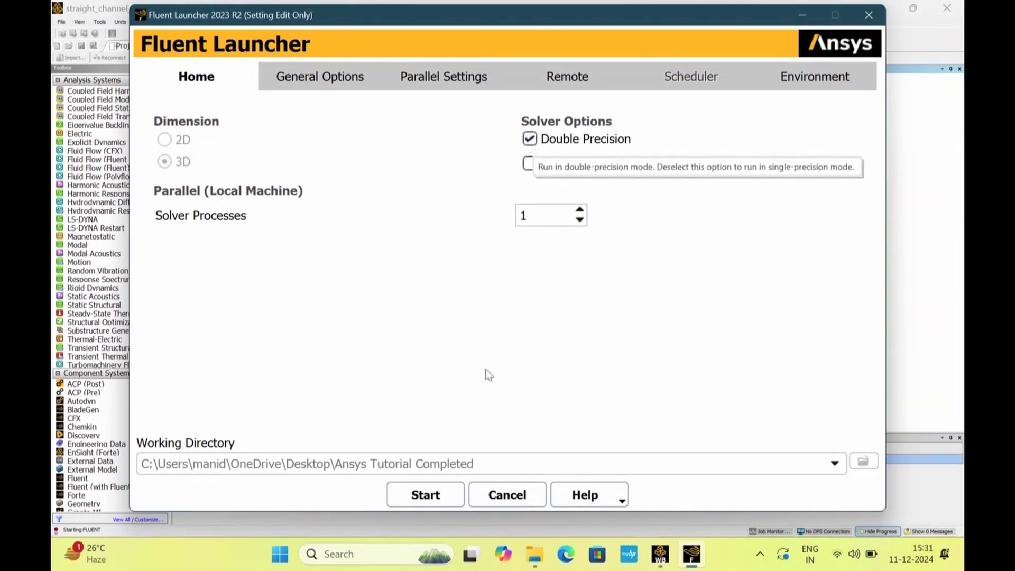
Start Fluent in 3D with double precision and 1 solver process, and dismiss the key behavioral changes notice.
click(450, 499)
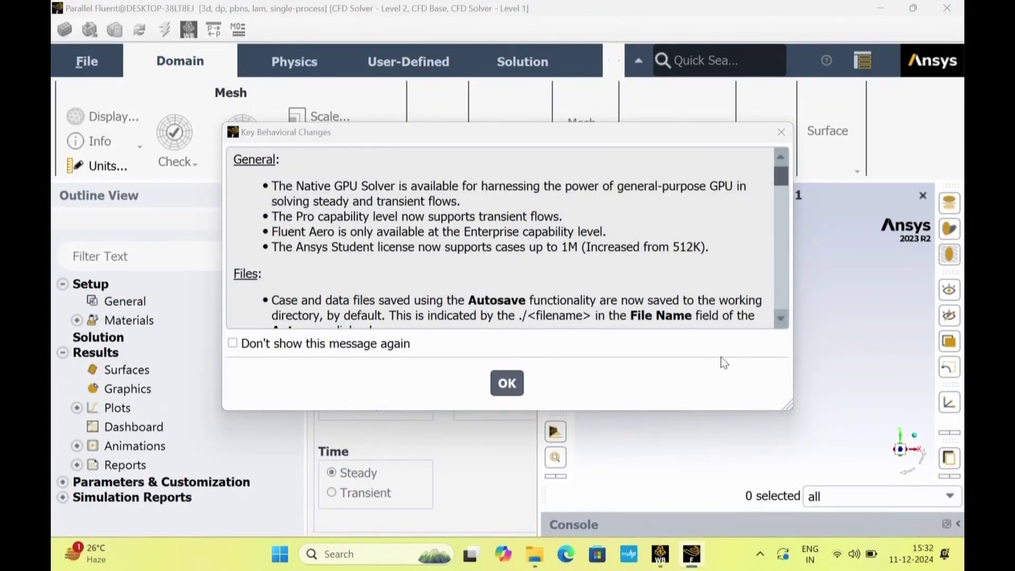
click(510, 388)
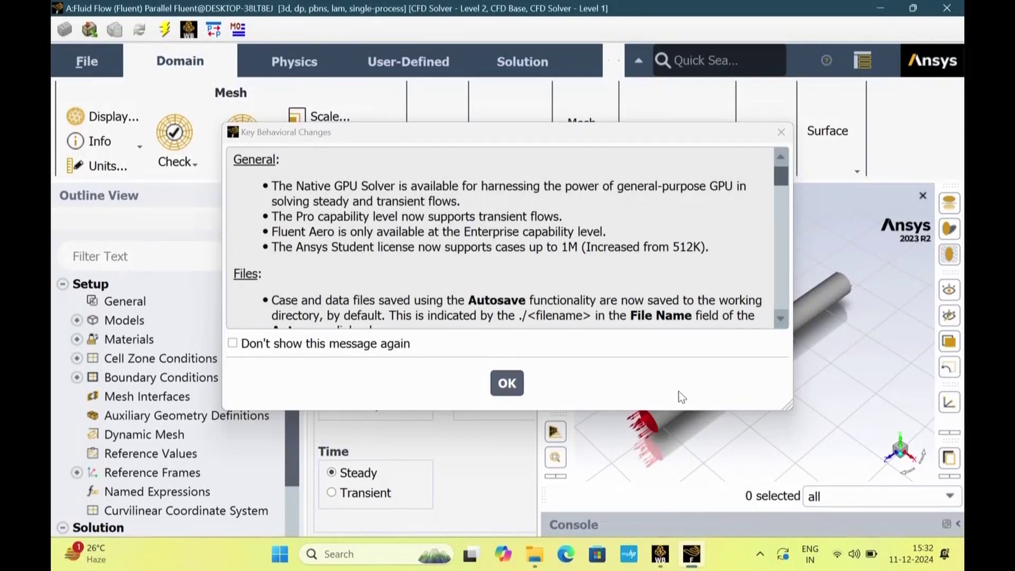
click(506, 383)
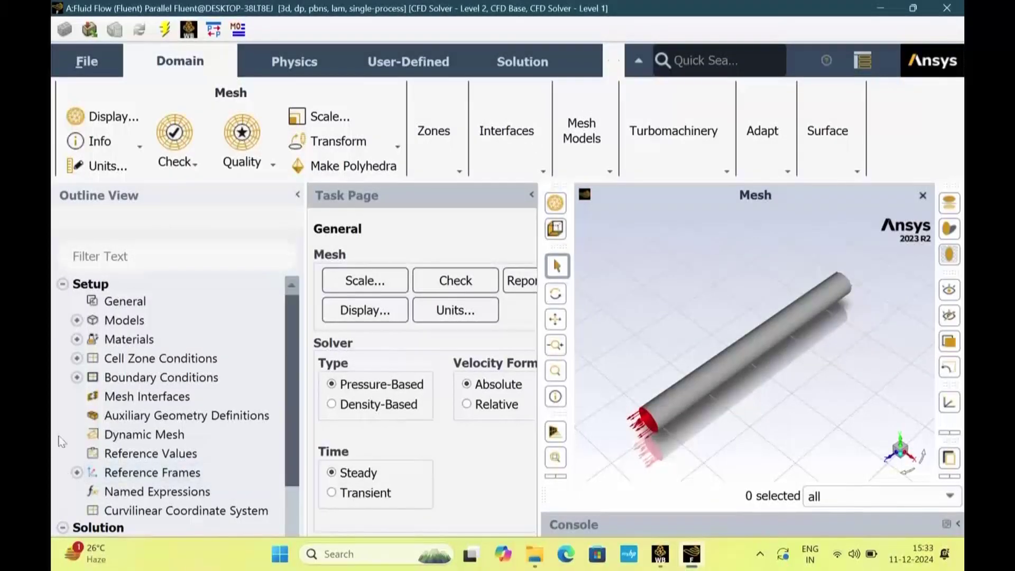
Open the viscous model settings under Models and accept the Laminar model.
click(76, 320)
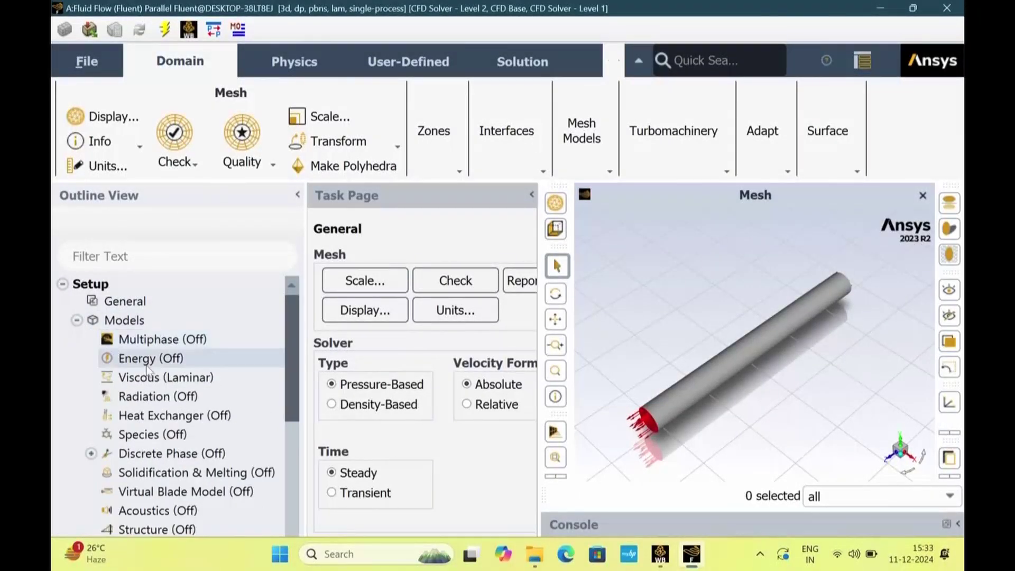
double_click(165, 378)
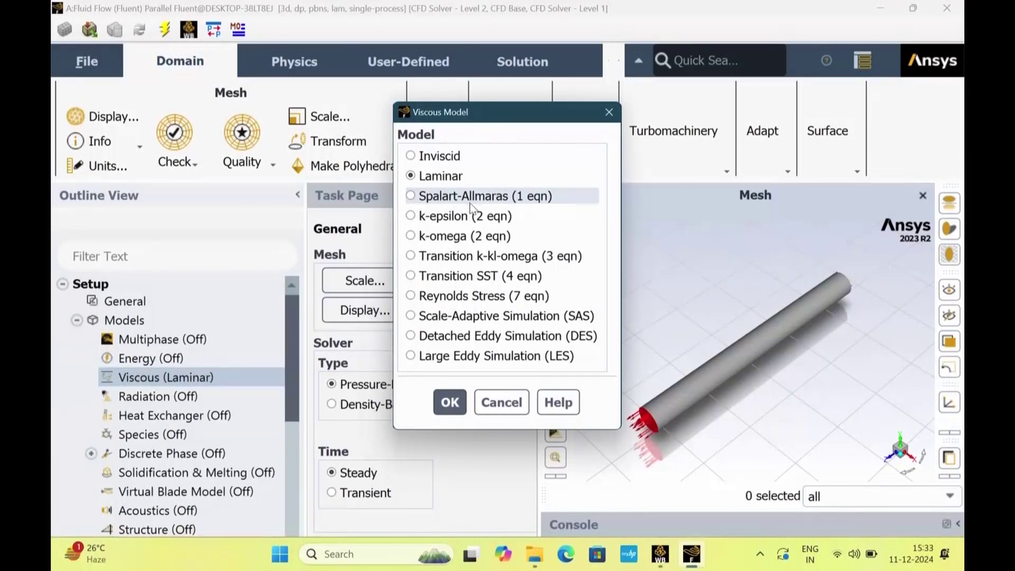
click(450, 403)
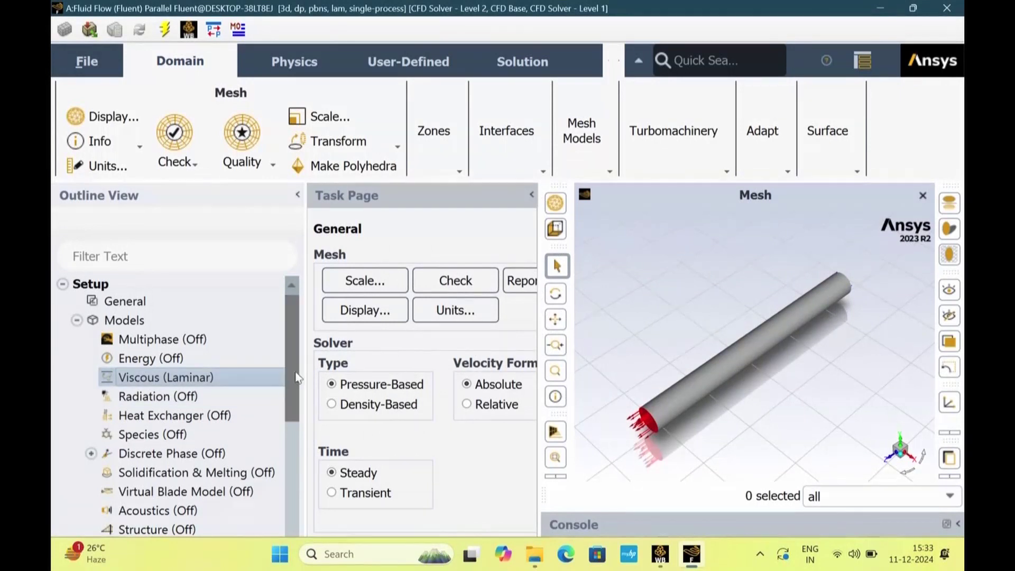
Define the blood fluid material with constant density 1060 kg/m³ and constant viscosity 0.004 kg/(m s), and apply it.
scroll(289, 373, down, 2)
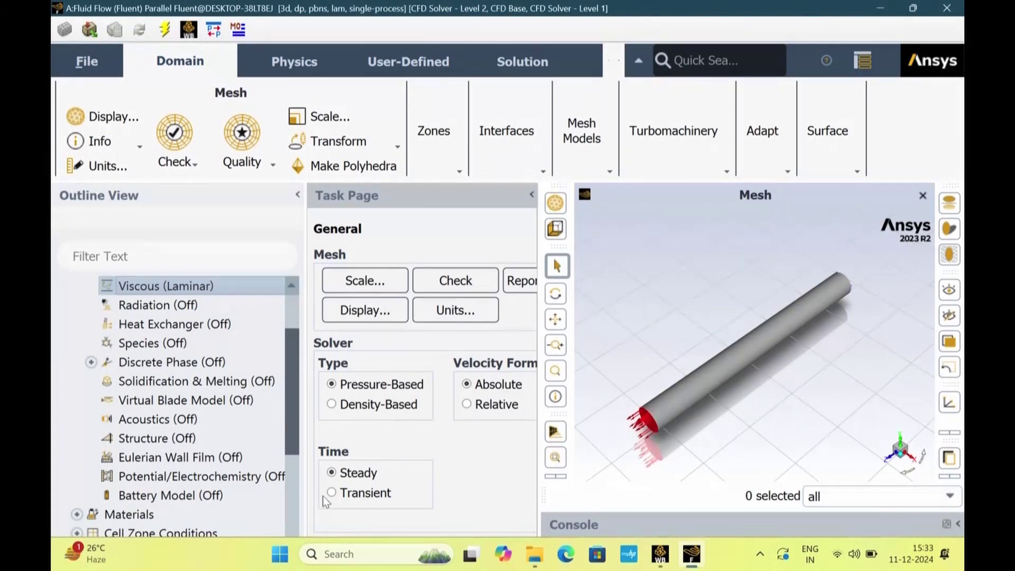
scroll(282, 471, down, 5)
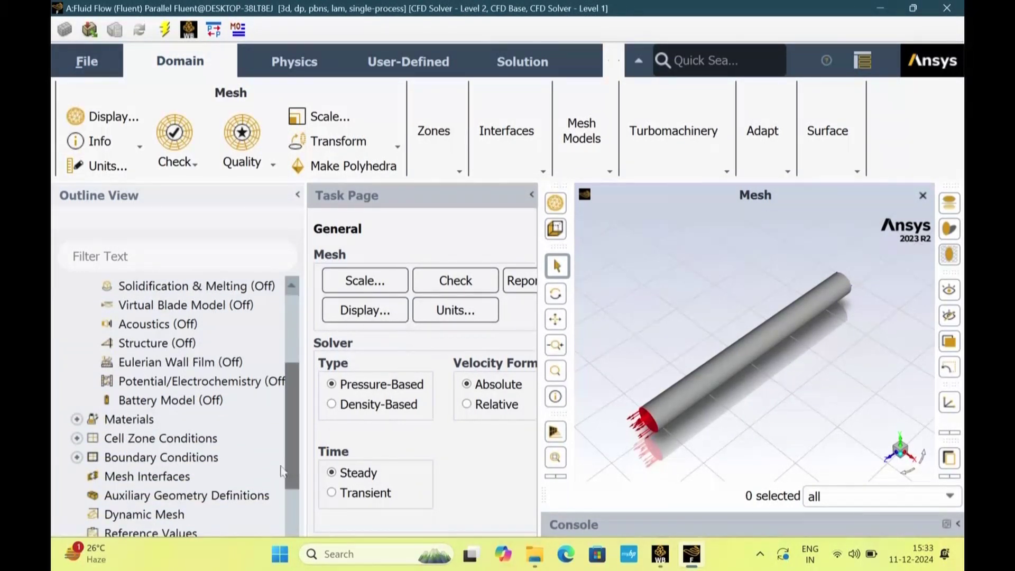
click(77, 420)
double_click(107, 439)
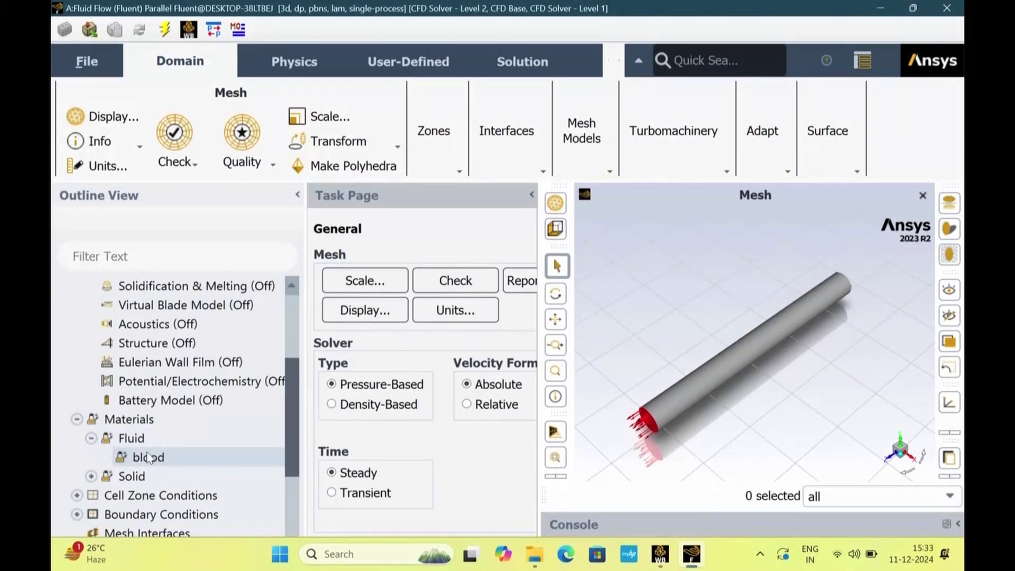
double_click(149, 458)
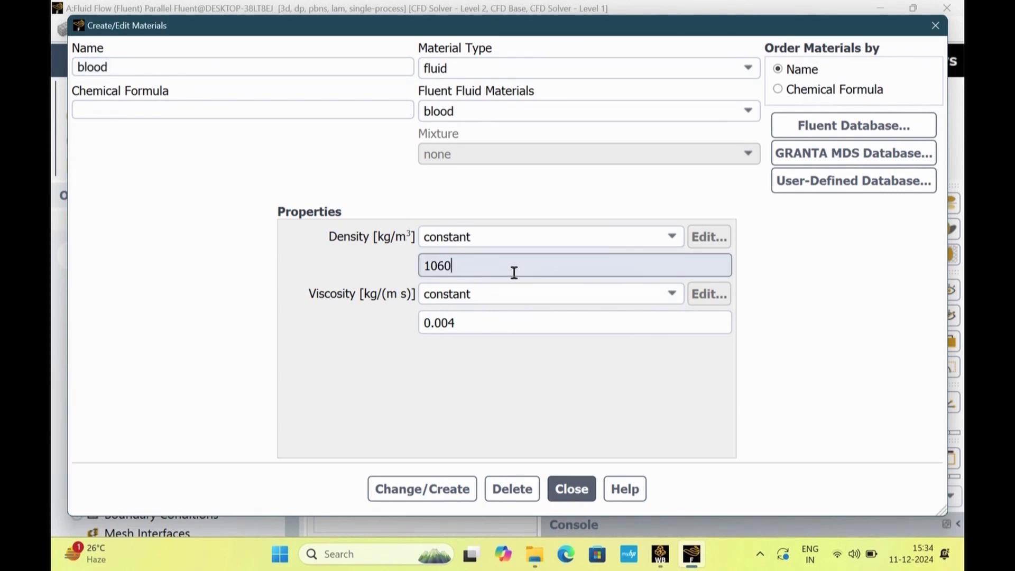
click(497, 323)
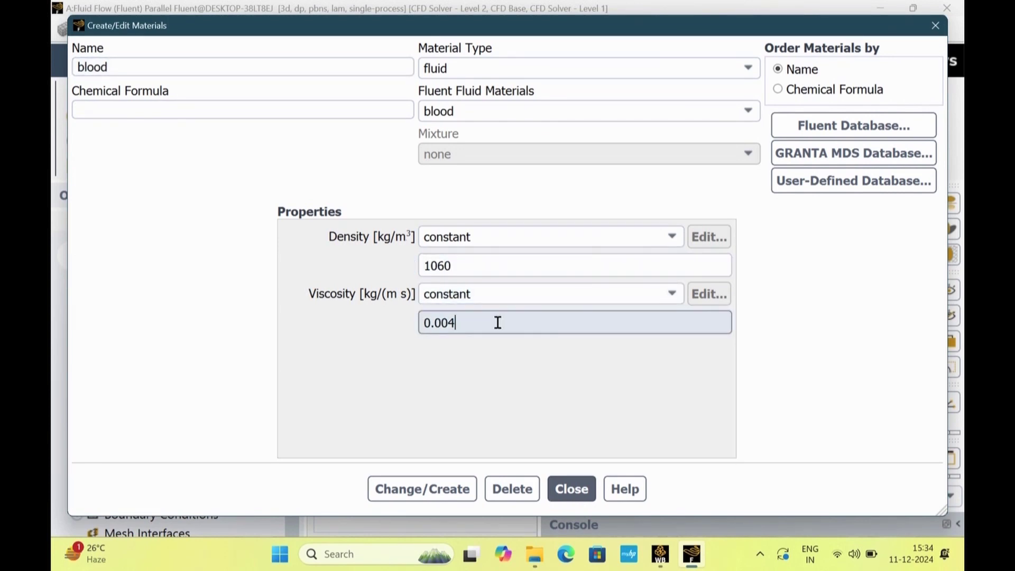
click(433, 490)
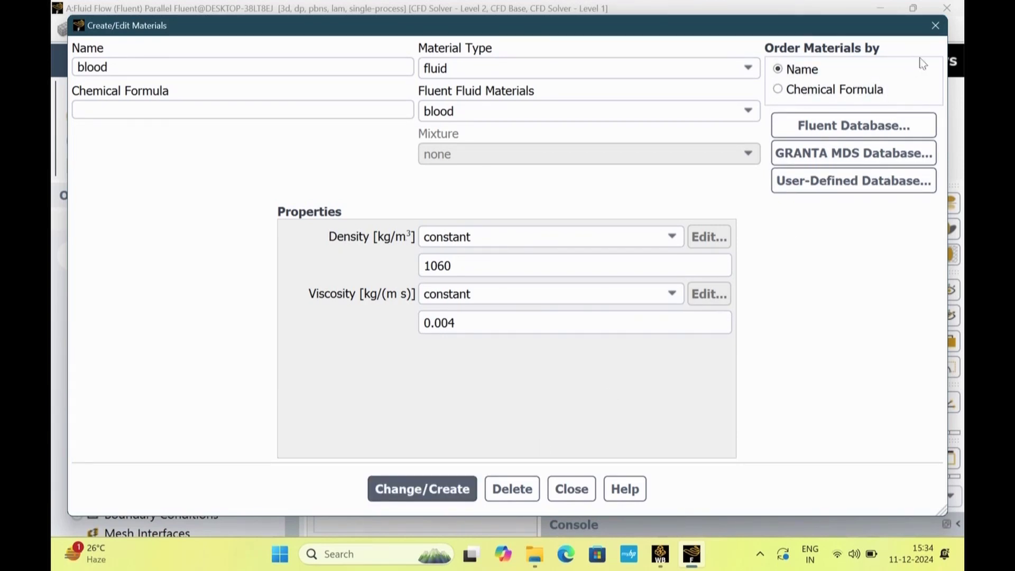
click(571, 489)
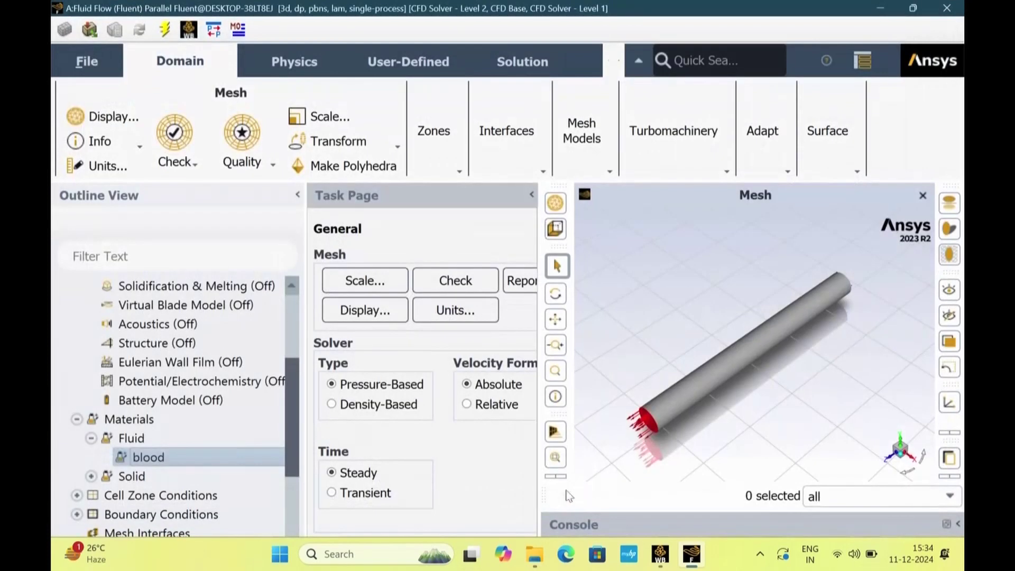
Set the inlet boundary's velocity magnitude to 0.12 m/s, normal to the boundary, and apply it.
scroll(170, 460, down, 1)
click(77, 400)
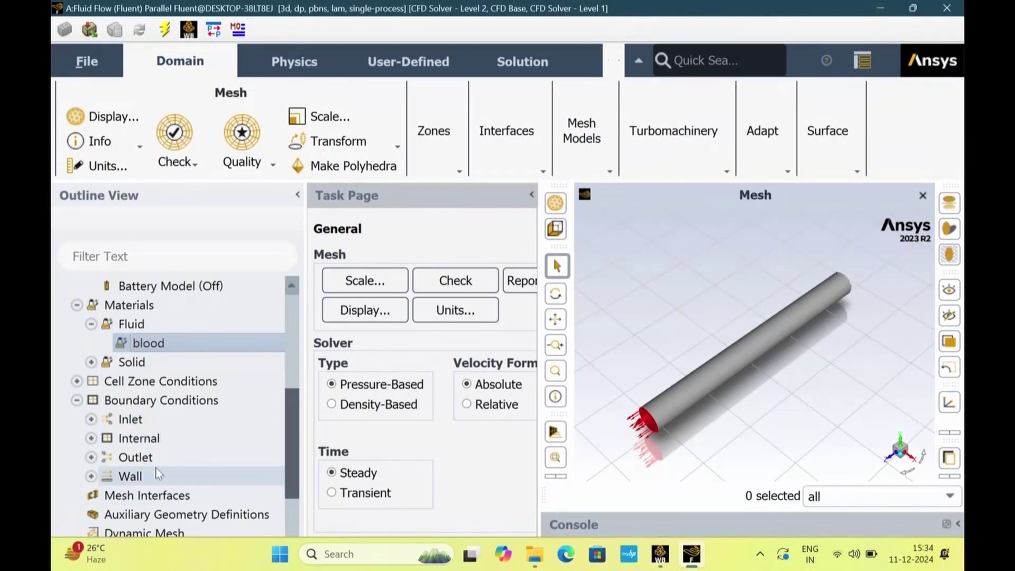
click(156, 417)
double_click(157, 416)
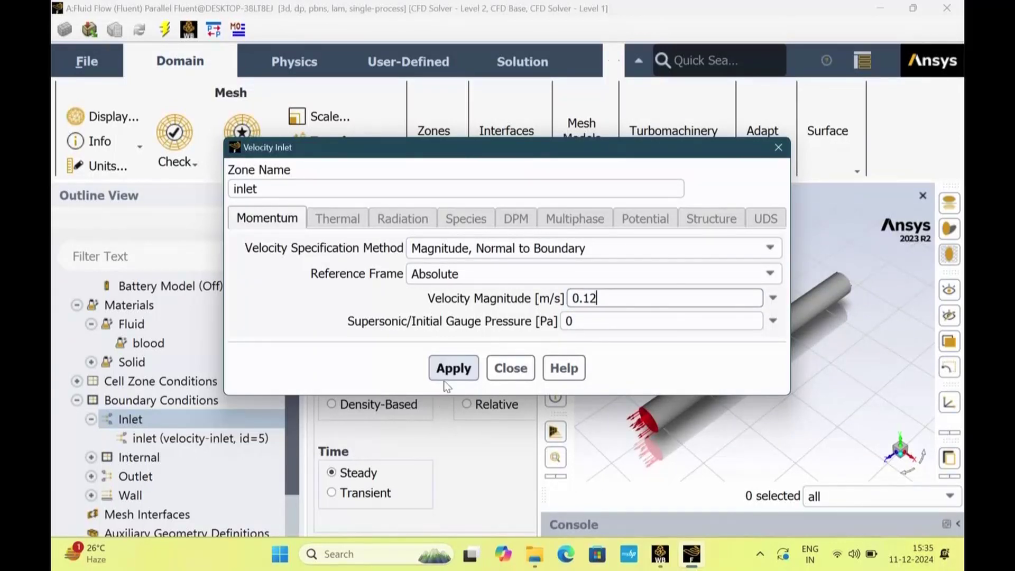
click(453, 370)
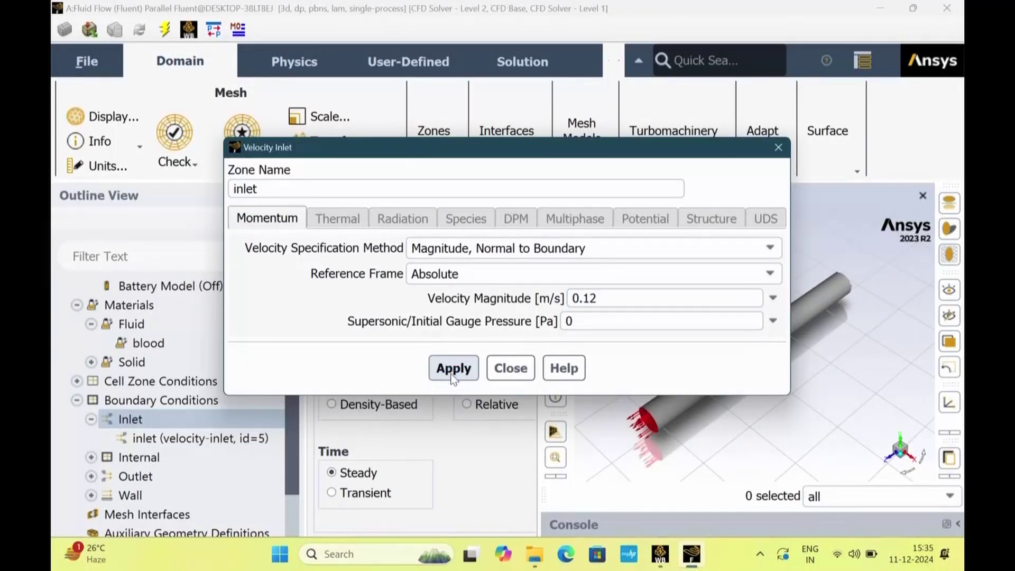
click(518, 370)
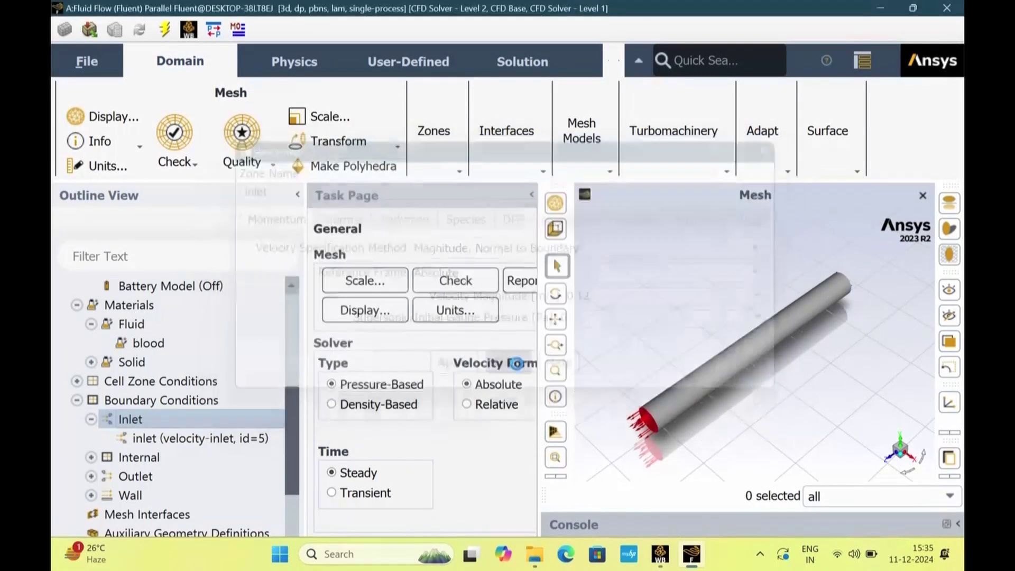
Open the outlet boundary condition, review its pressure outlet settings with 0 Pa gauge pressure, and close it.
scroll(128, 410, down, 2)
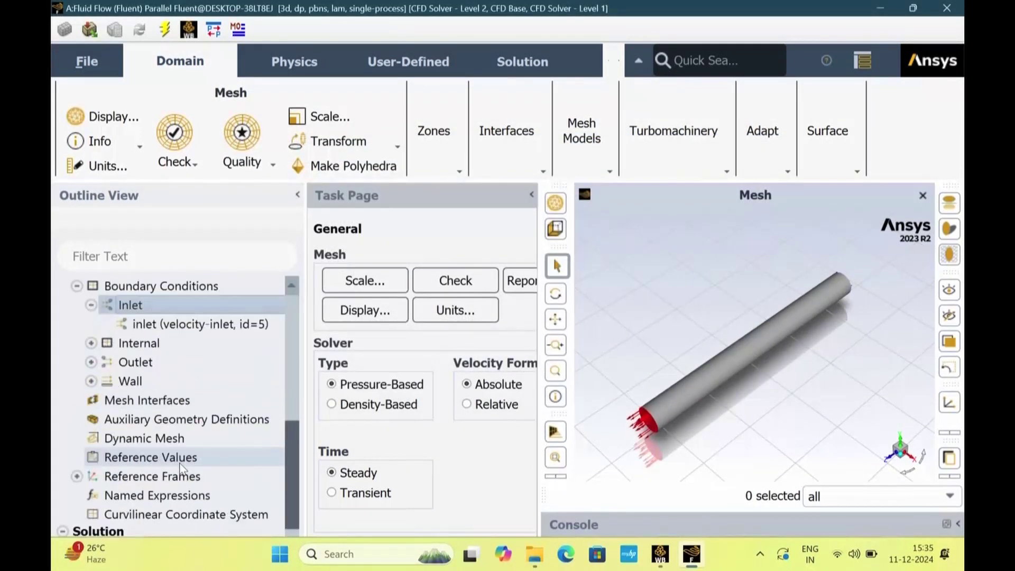
click(92, 363)
double_click(172, 366)
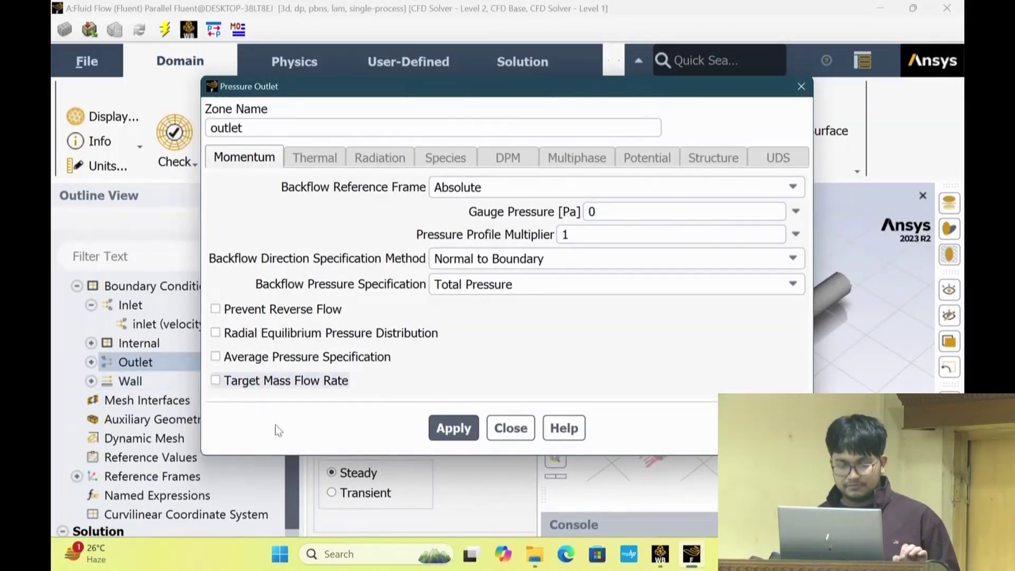
click(514, 431)
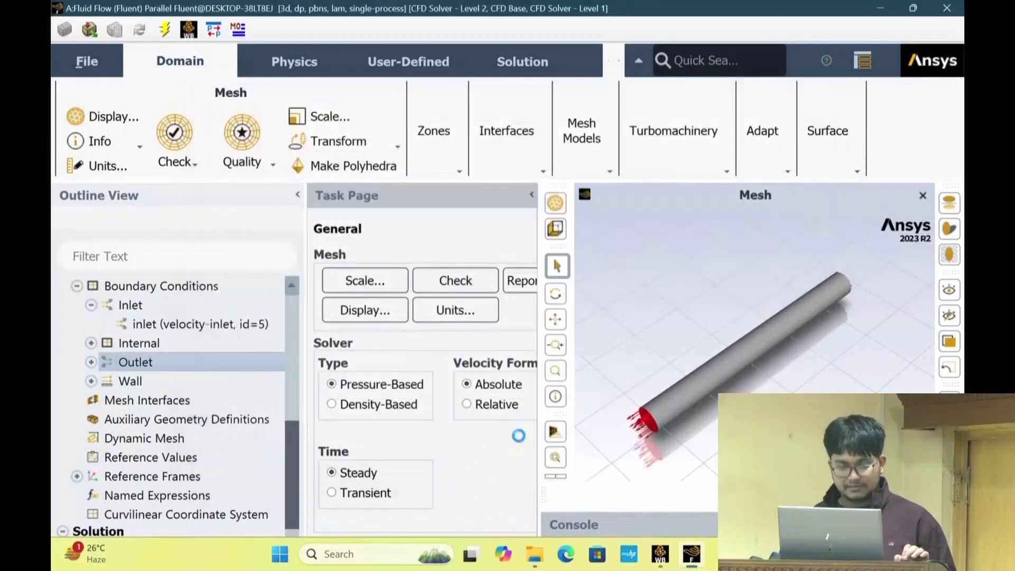
Apply the stationary wall and no slip conditions to the walls boundary.
double_click(167, 386)
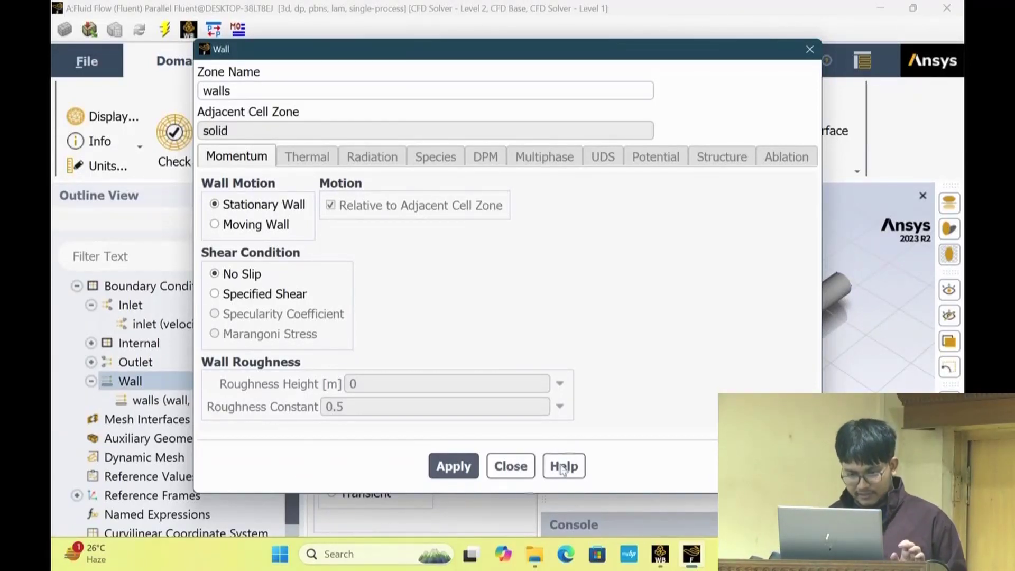
click(453, 466)
click(510, 466)
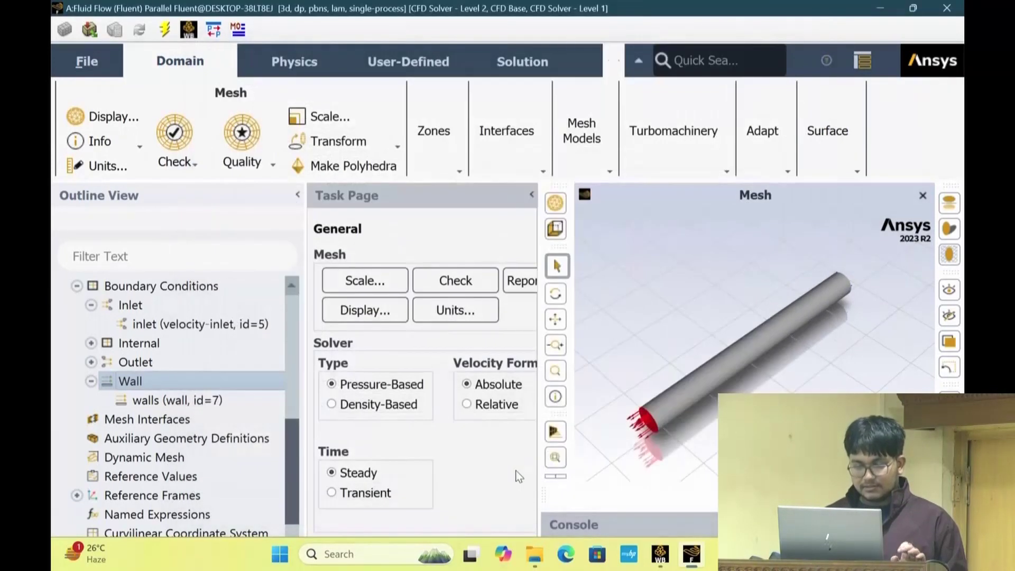
Review the solution methods, including the pressure-velocity coupling scheme and the spatial discretization settings.
scroll(225, 459, down, 3)
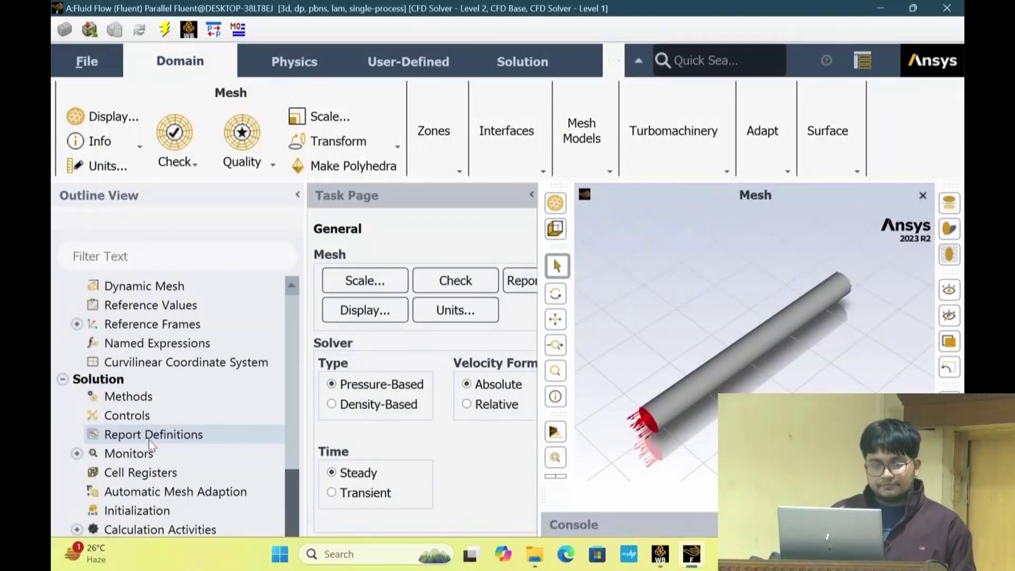
click(178, 398)
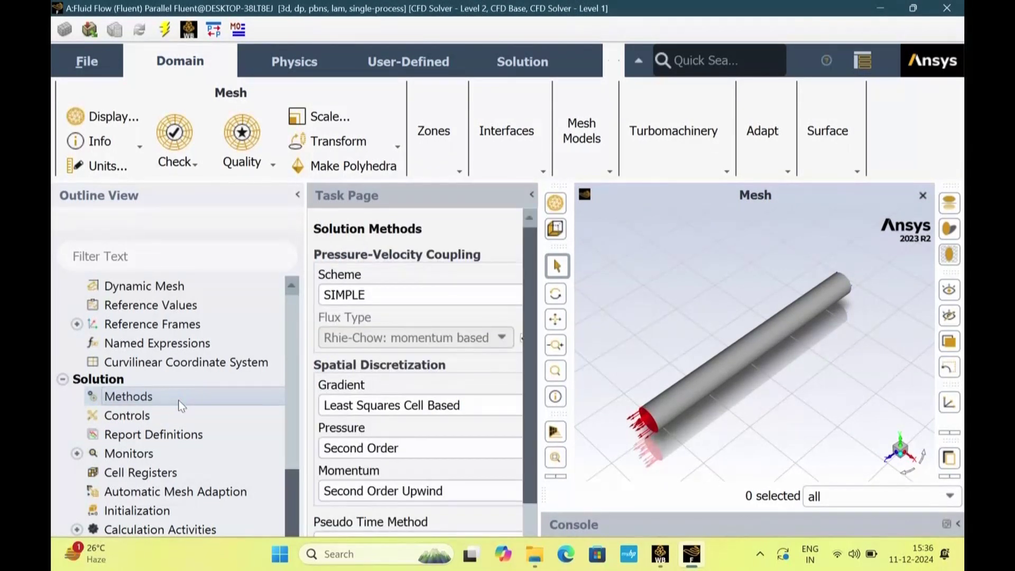
click(487, 294)
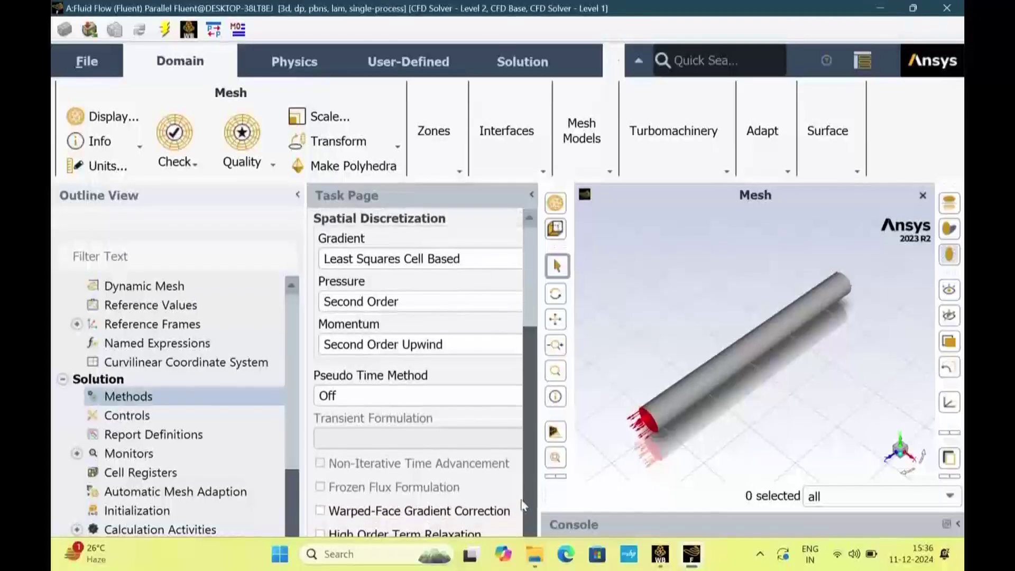
scroll(523, 505, up, 3)
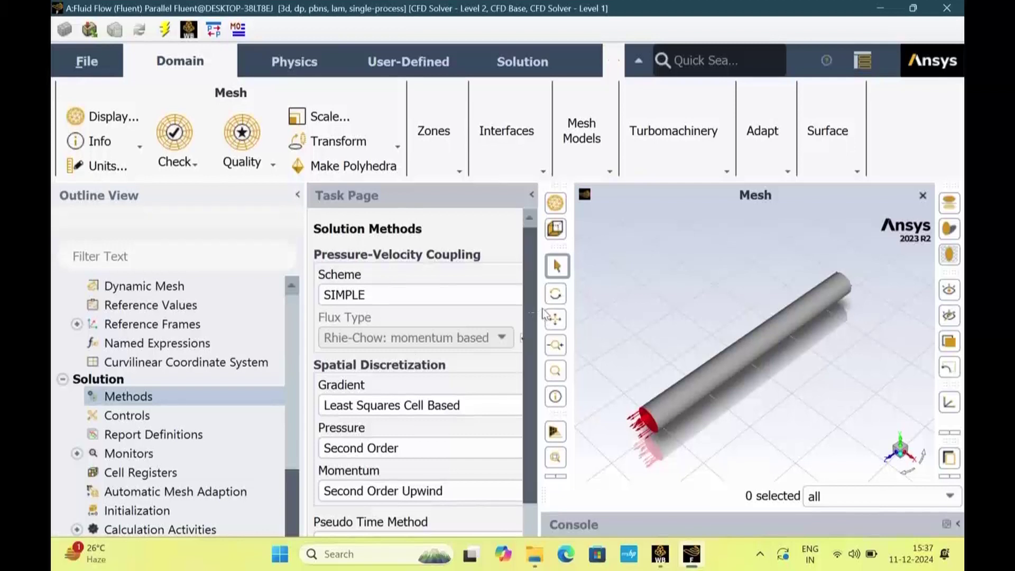
Open the residual monitors, check the absolute convergence criteria of the continuity and velocity equations, and close them.
click(76, 454)
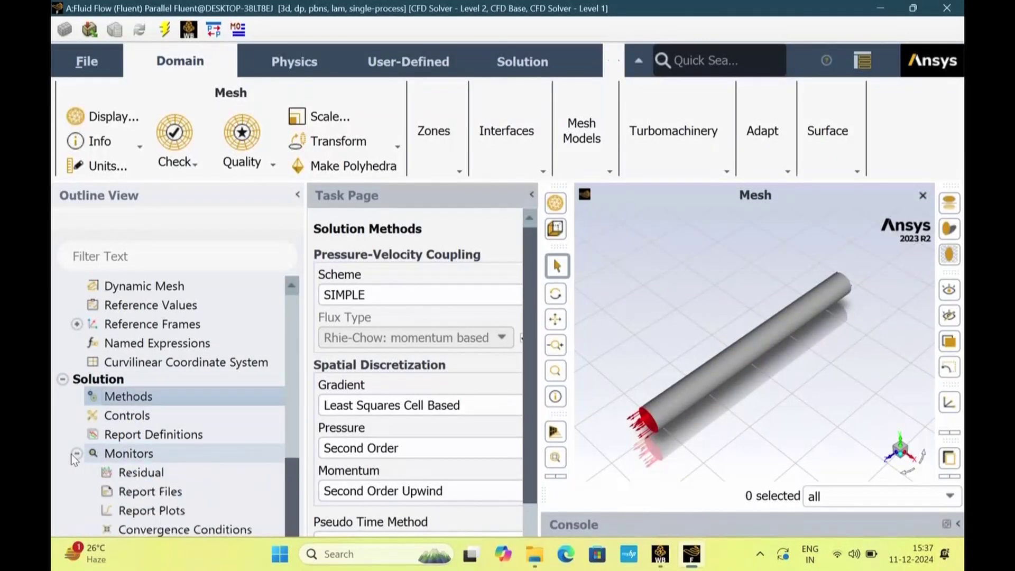
double_click(150, 474)
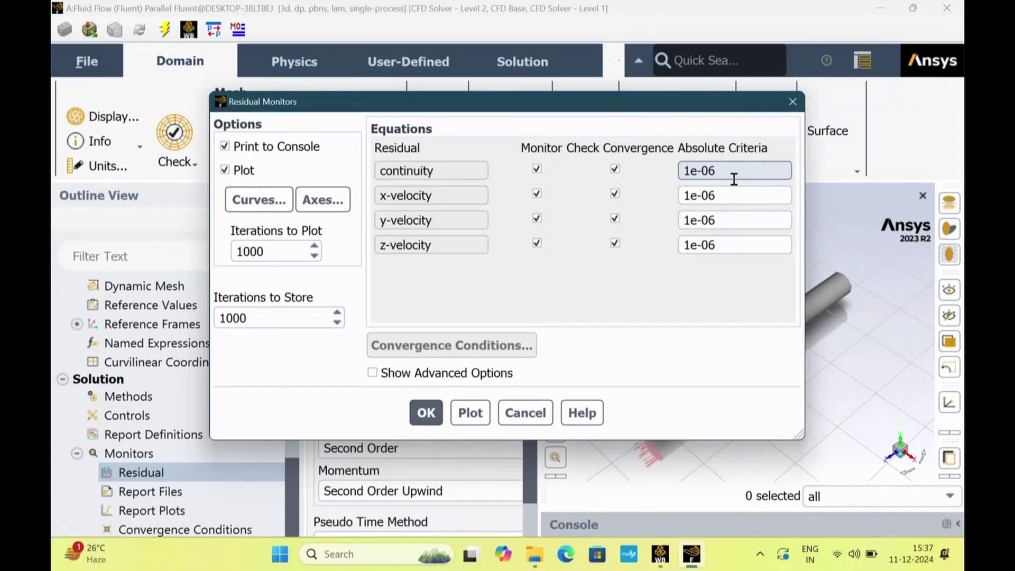
click(793, 102)
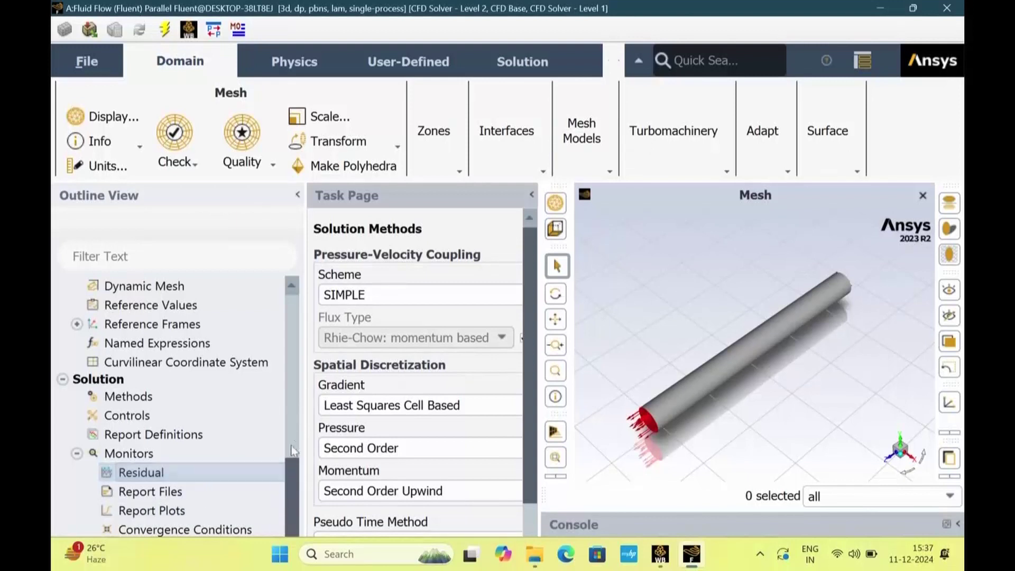
Initialize the solution with the Hybrid Initialization method and review its iterations in the console.
drag(287, 462, 290, 501)
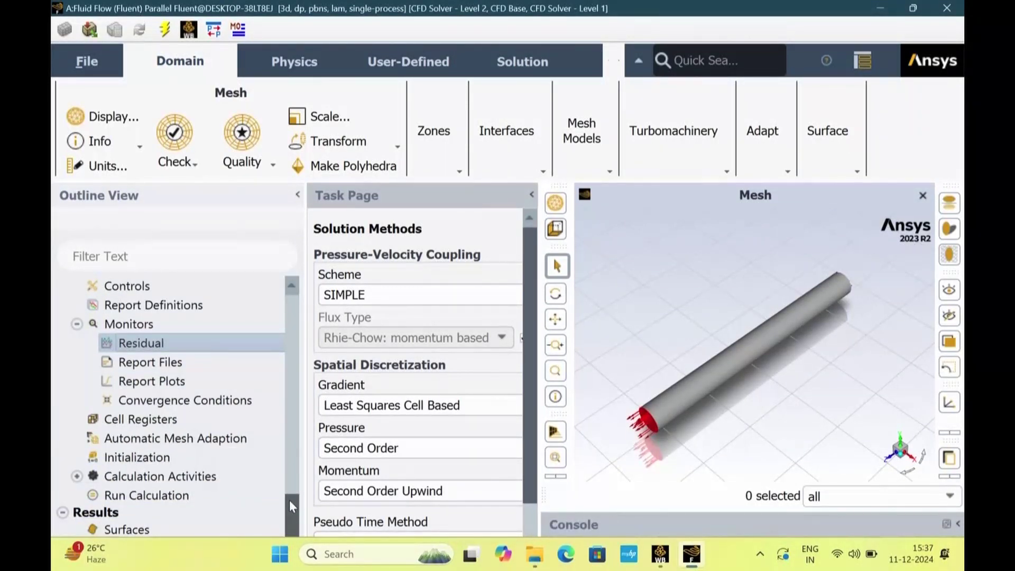
click(171, 457)
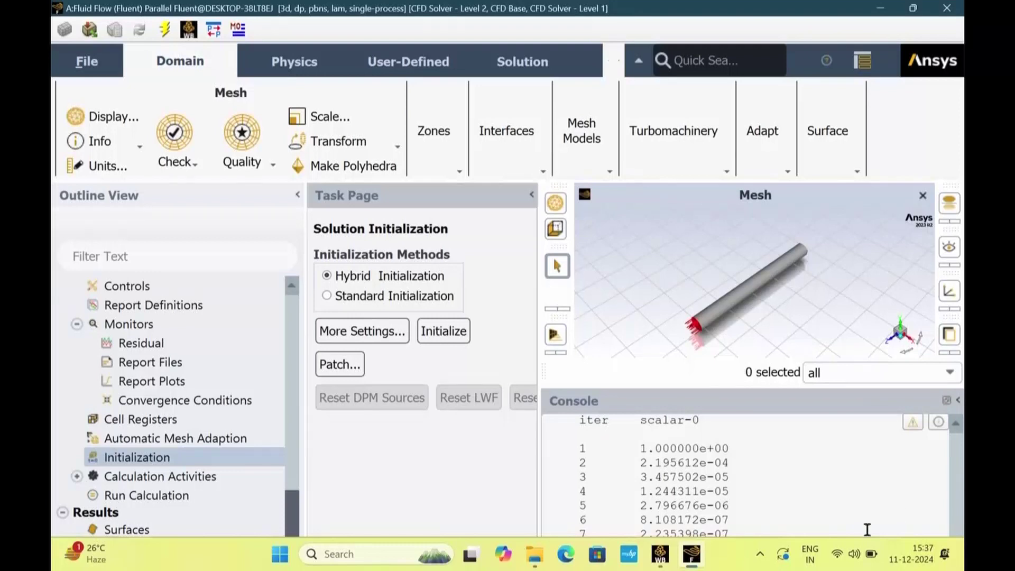
click(917, 9)
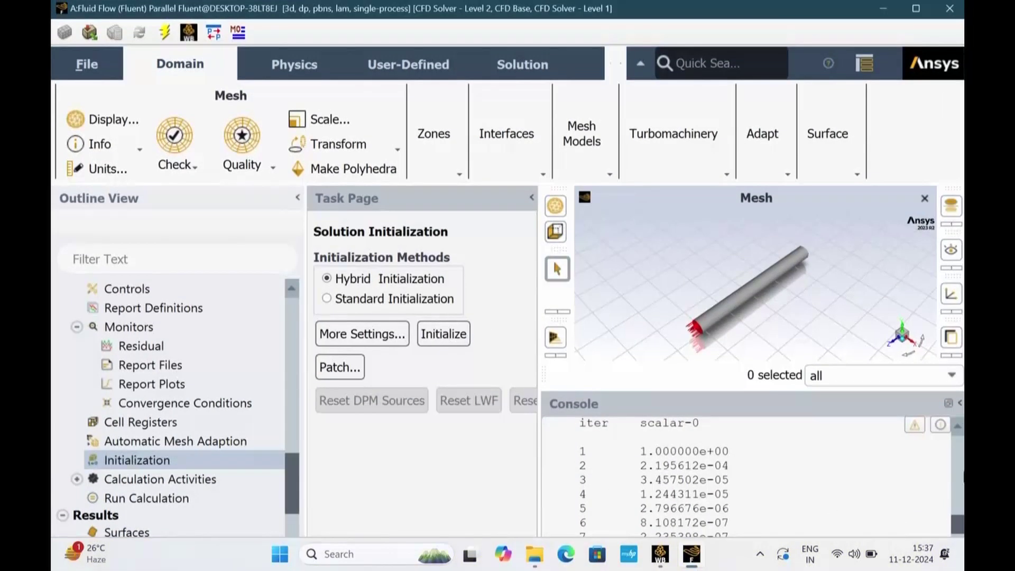
drag(960, 531, 960, 523)
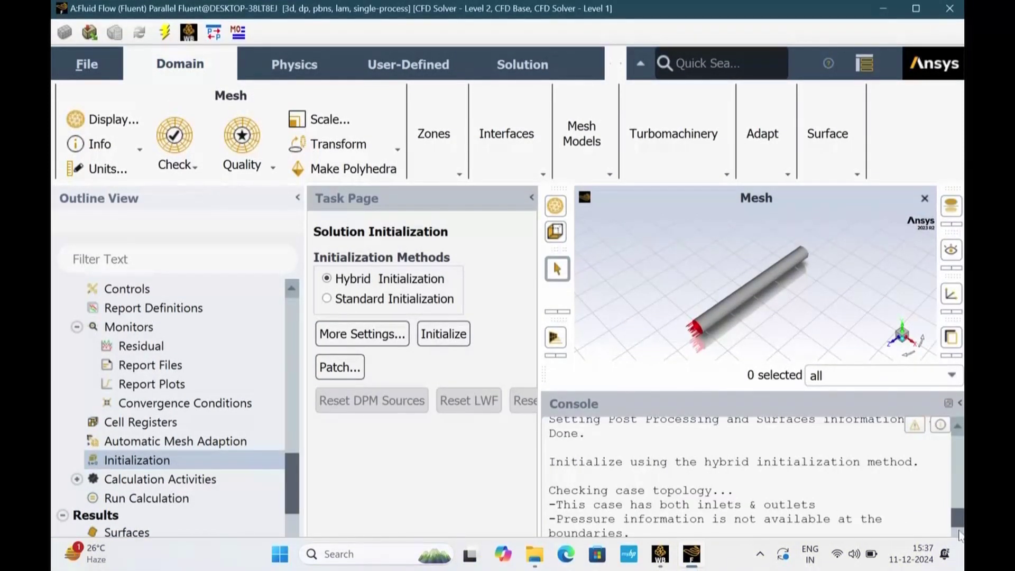
click(960, 534)
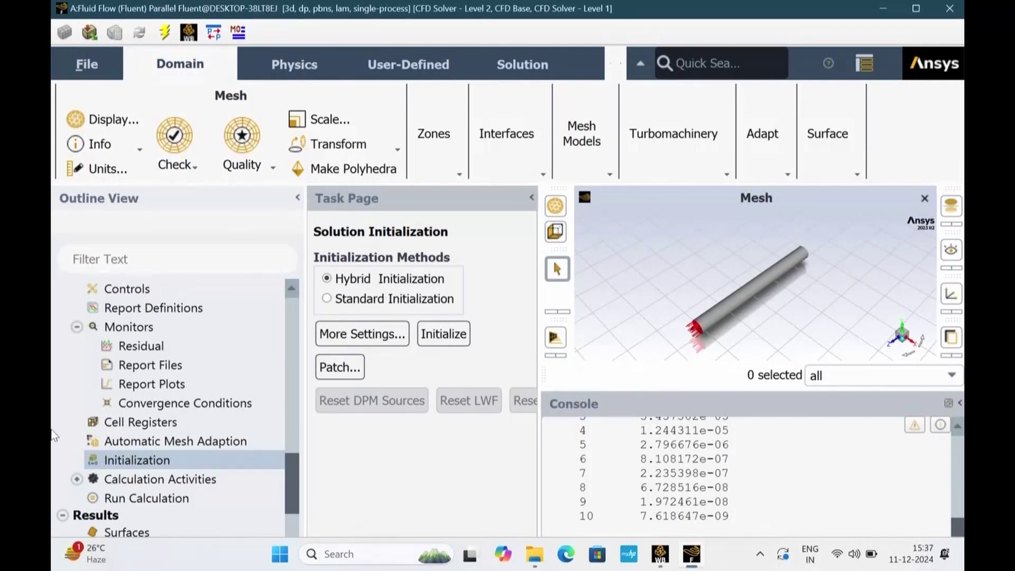
Widen the run calculation settings and start the calculation with 1000 iterations and a reporting interval of 1.
double_click(147, 500)
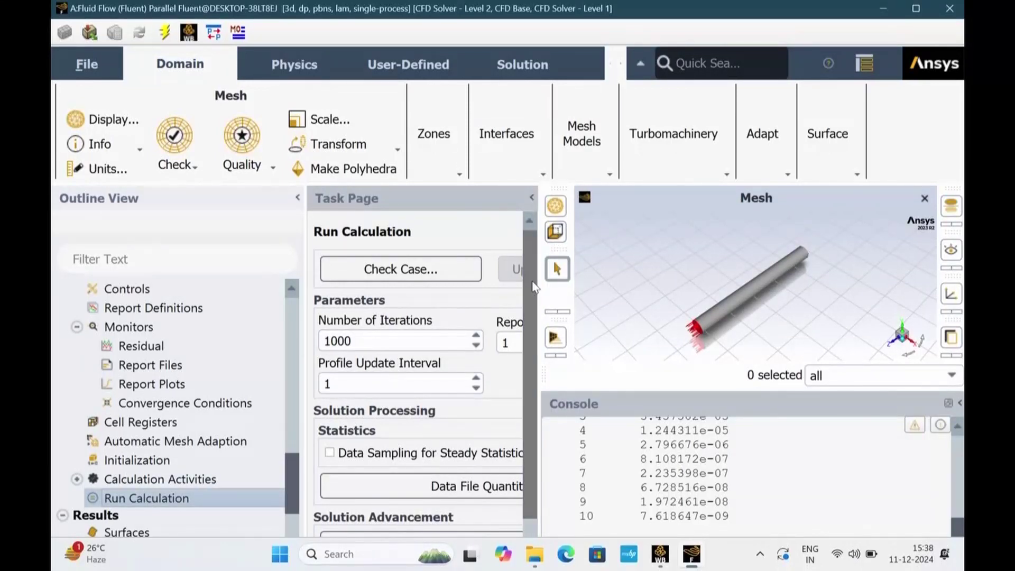
drag(539, 286, 711, 280)
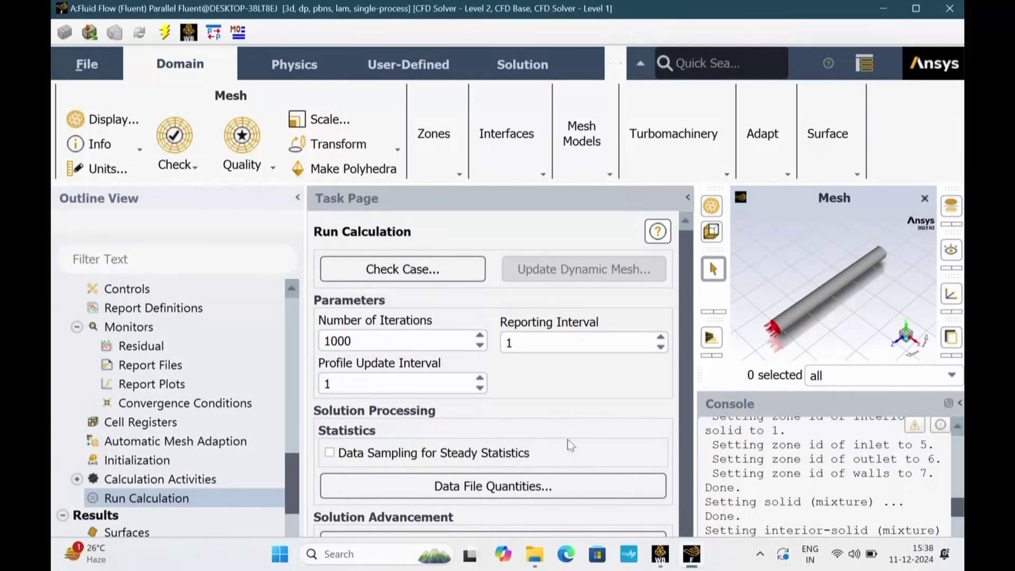
scroll(566, 441, down, 1)
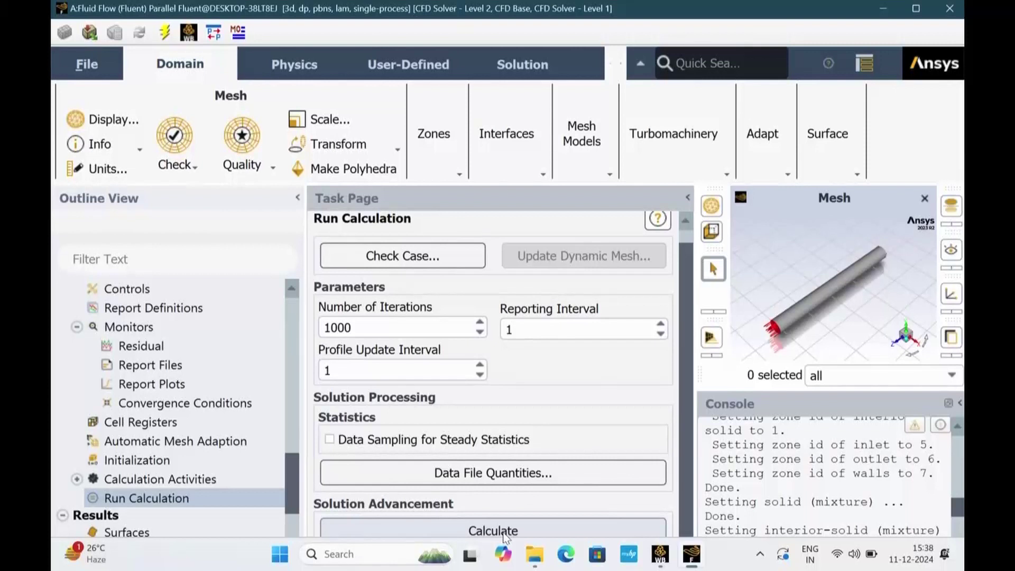
click(501, 531)
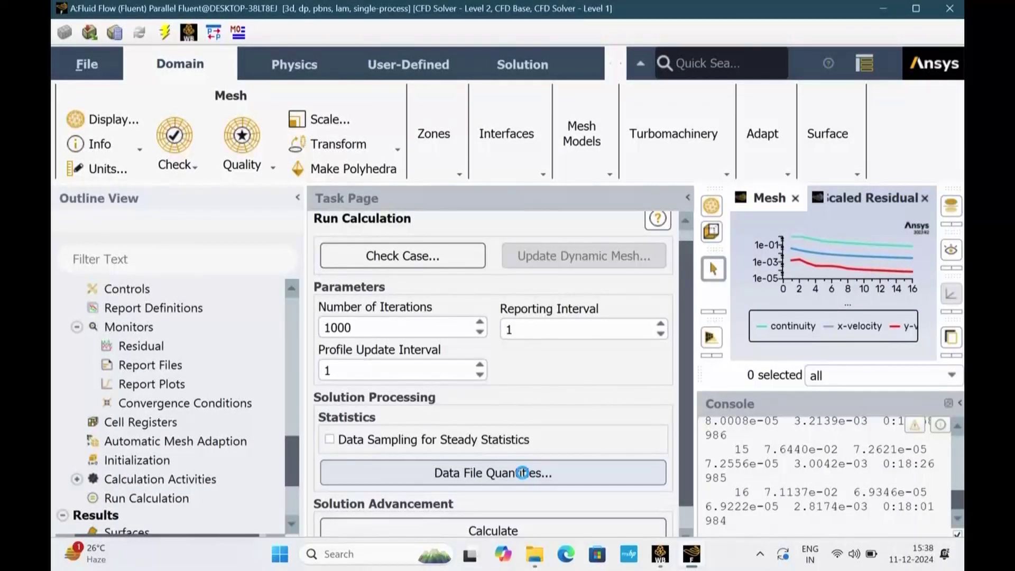
Minimize Fluent and Workbench, and open the completed straight channel Workbench project from the Ansys Tutorial Completed folder.
click(884, 8)
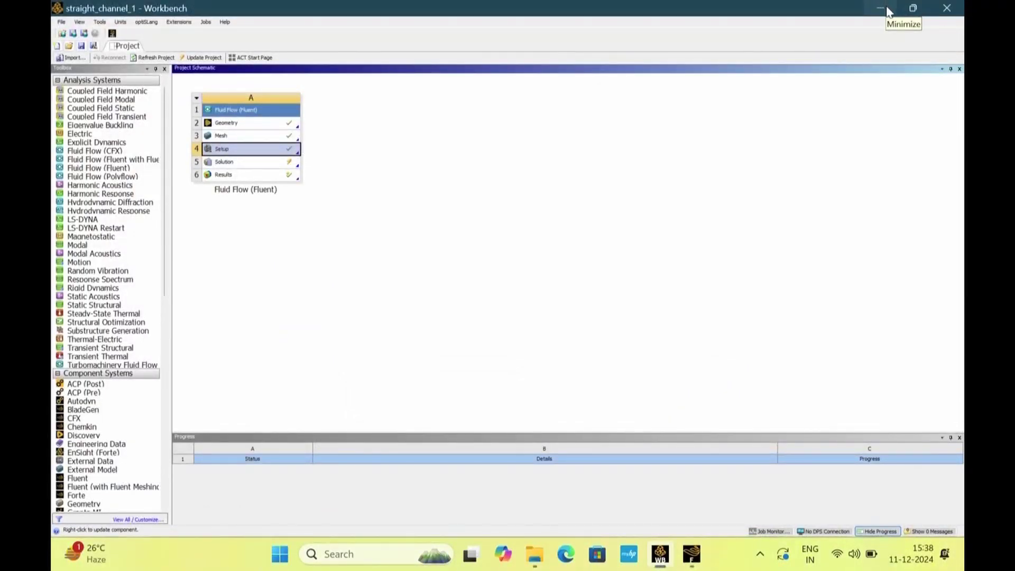
click(881, 8)
click(264, 240)
double_click(266, 239)
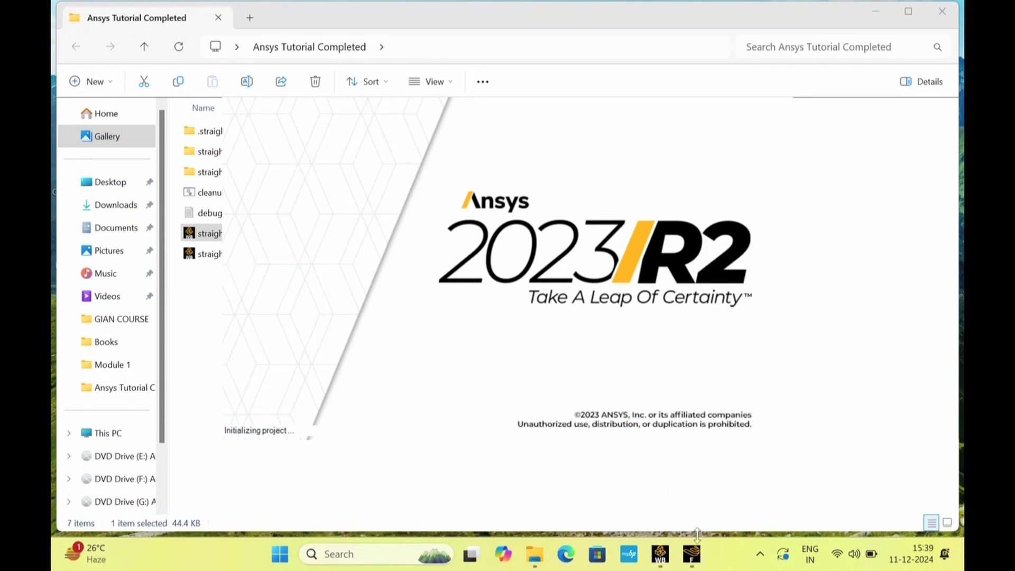
mouse_move(697, 557)
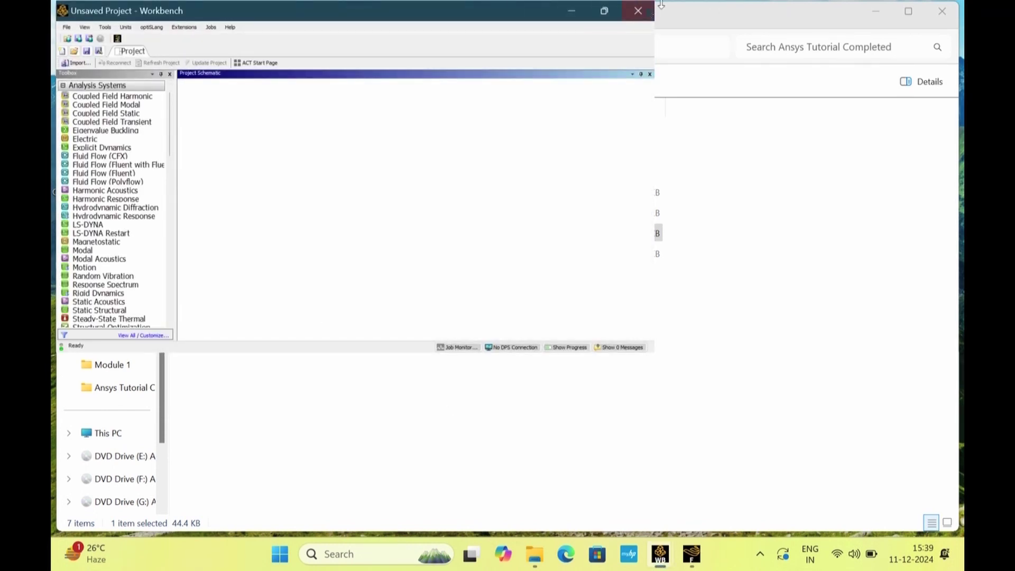
Maximize the Workbench window and delete the existing Contour 1 from the project's results in CFD-Post.
mouse_move(606, 10)
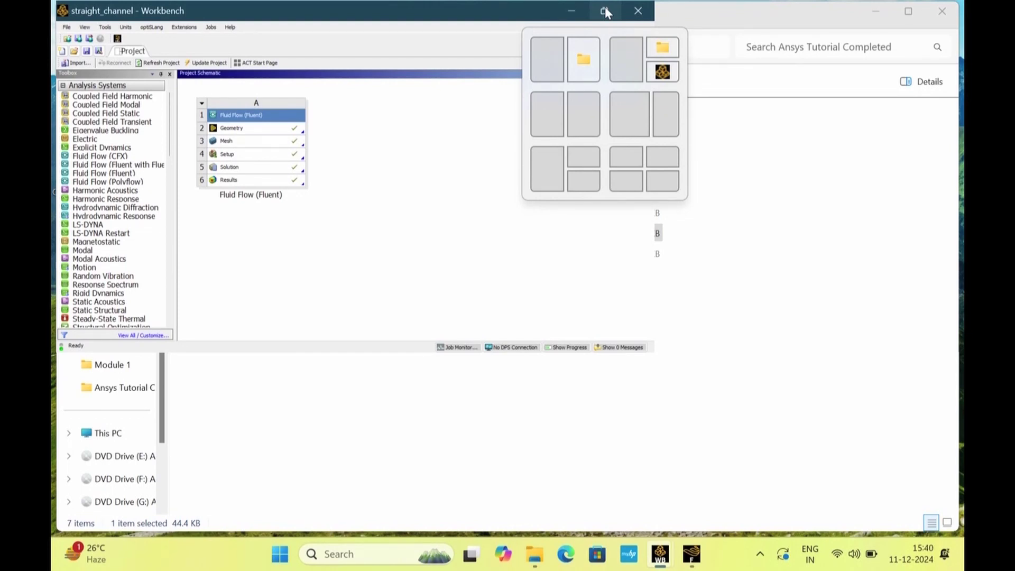
click(605, 10)
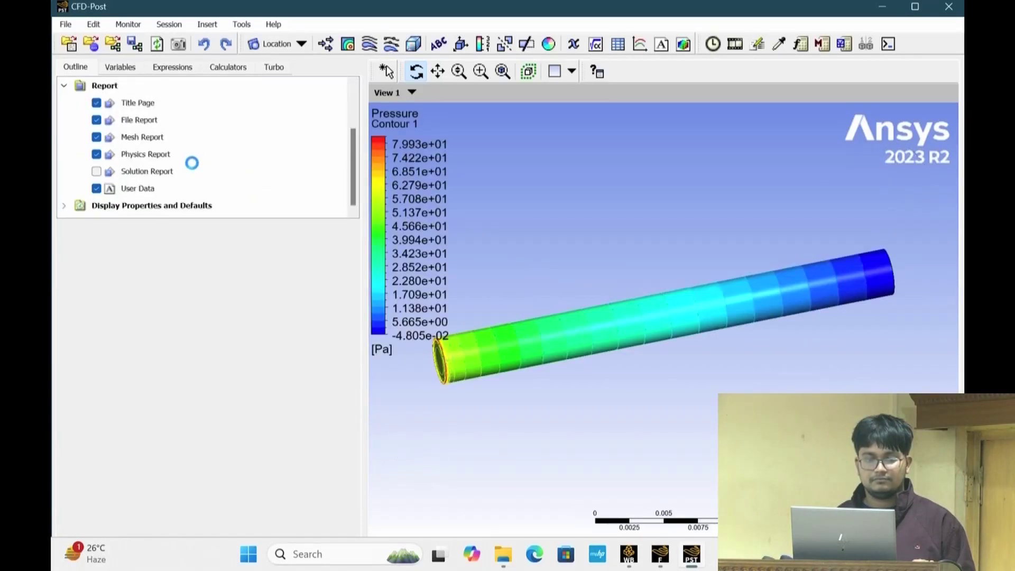
drag(697, 410, 680, 437)
scroll(182, 154, down, 4)
scroll(182, 156, up, 3)
scroll(182, 155, down, 3)
click(139, 123)
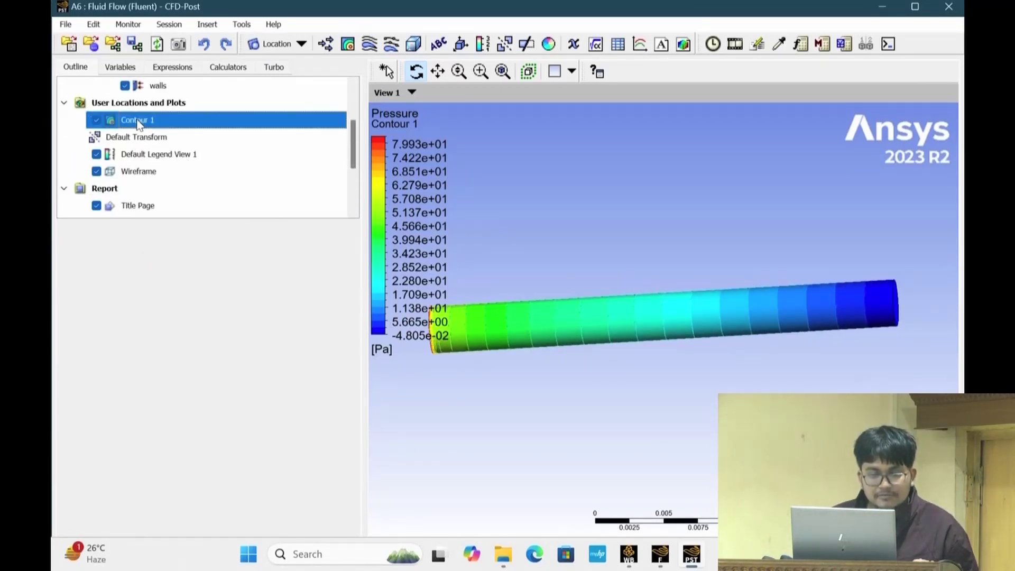
right_click(139, 123)
click(173, 278)
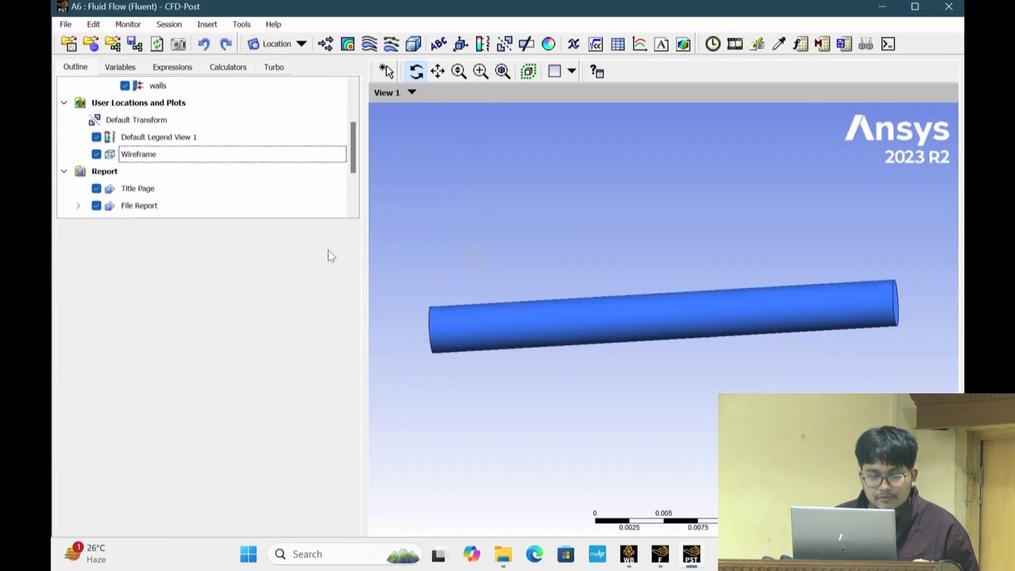
Hide the inlet, outlet and walls boundaries one by one, and show all three again.
scroll(144, 145, up, 2)
click(125, 137)
click(124, 154)
click(125, 172)
drag(695, 410, 714, 410)
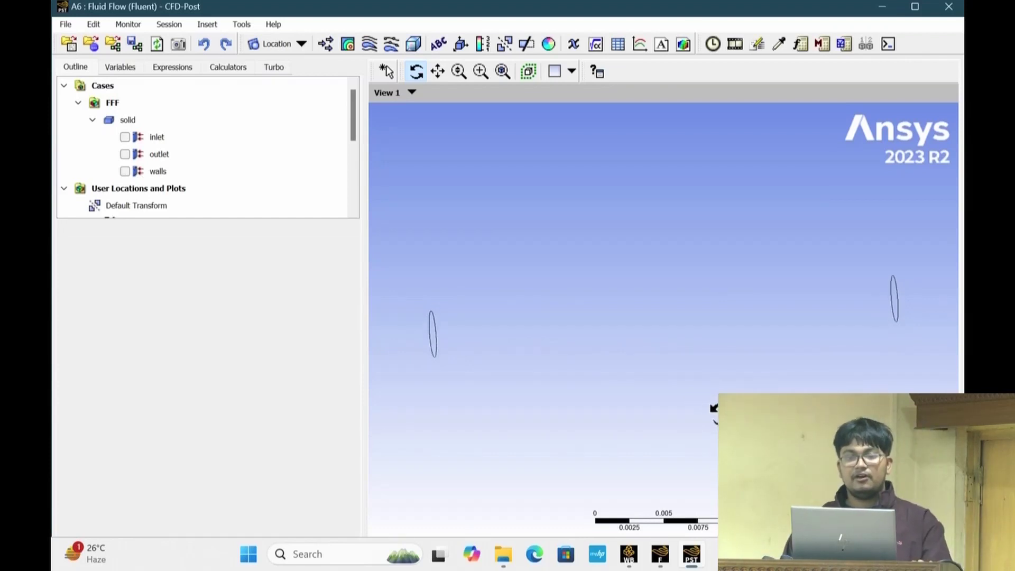
click(125, 138)
click(125, 154)
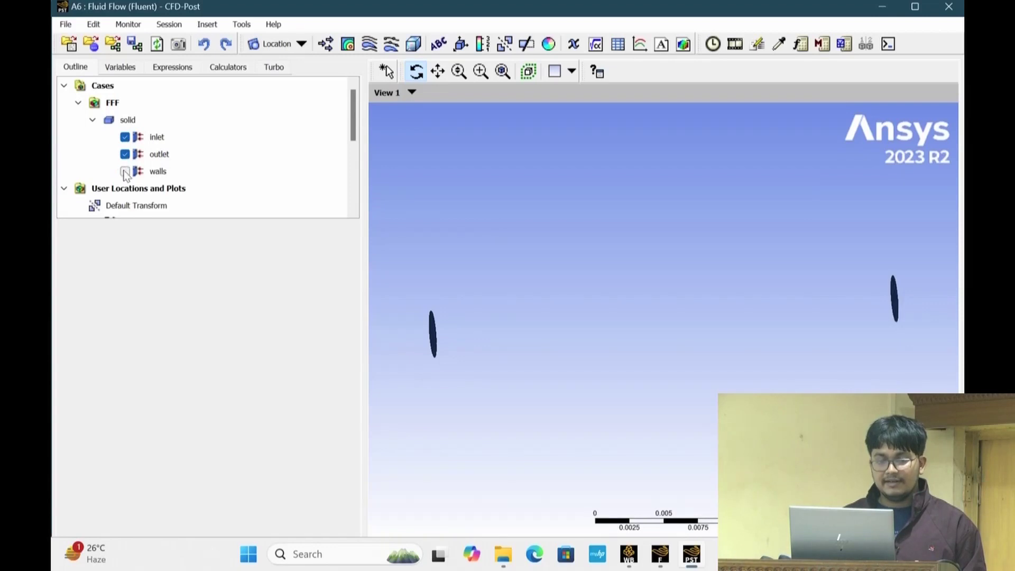
click(125, 171)
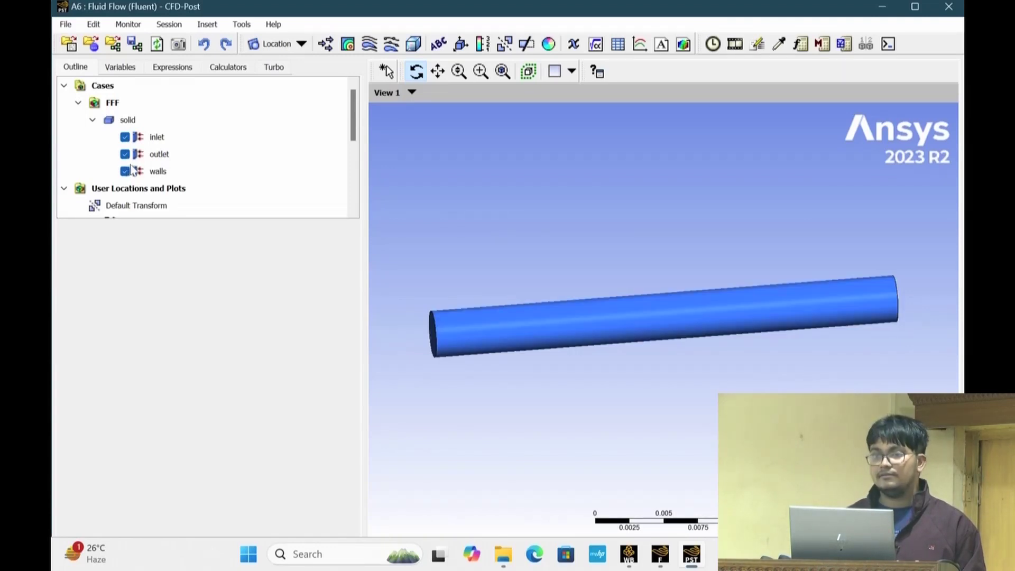
Insert a pressure contour on the inlet, outlet and walls with the global range and 11 contours.
click(349, 44)
click(395, 109)
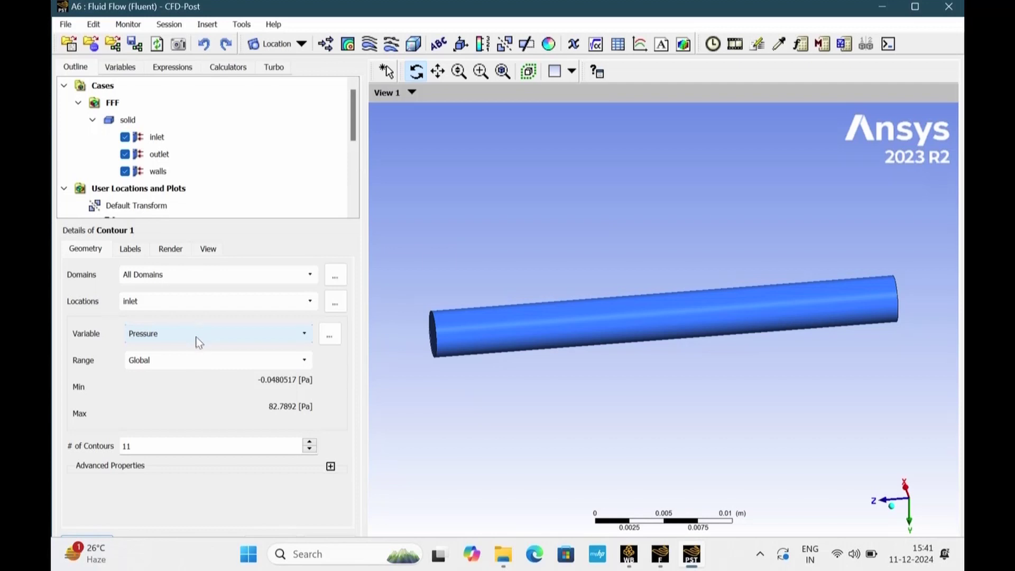
click(338, 307)
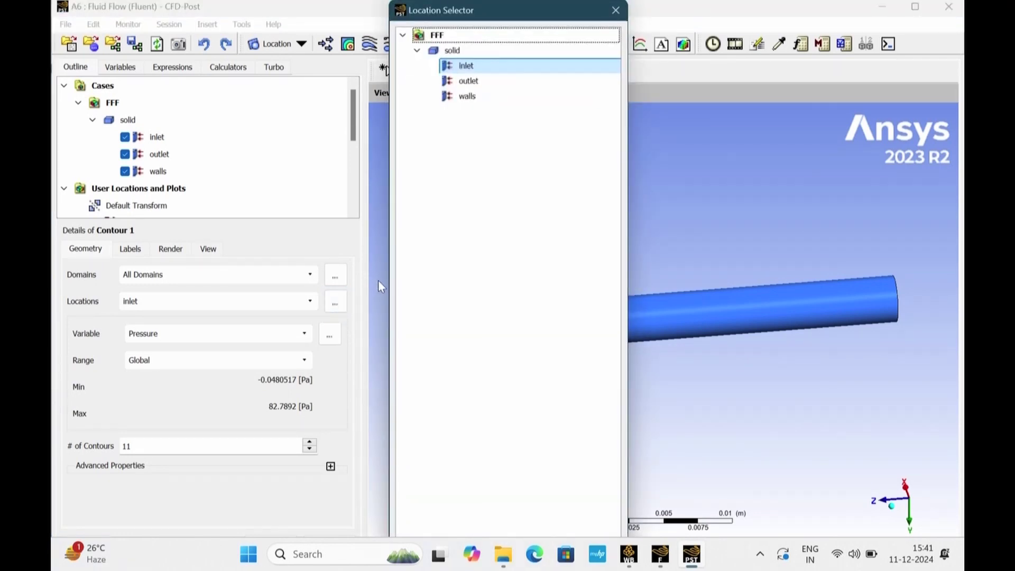
ctrl+click(501, 82)
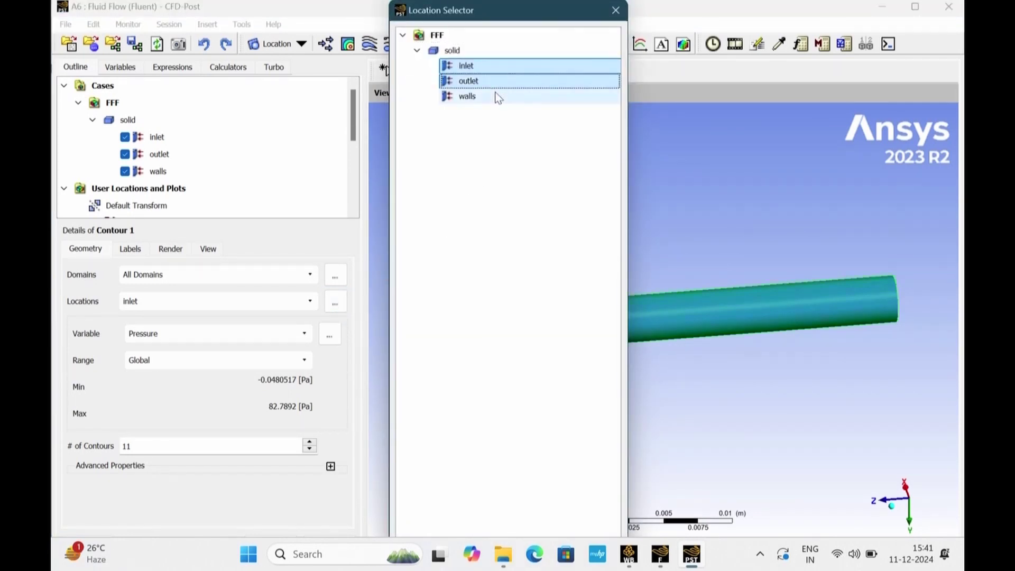
ctrl+click(497, 97)
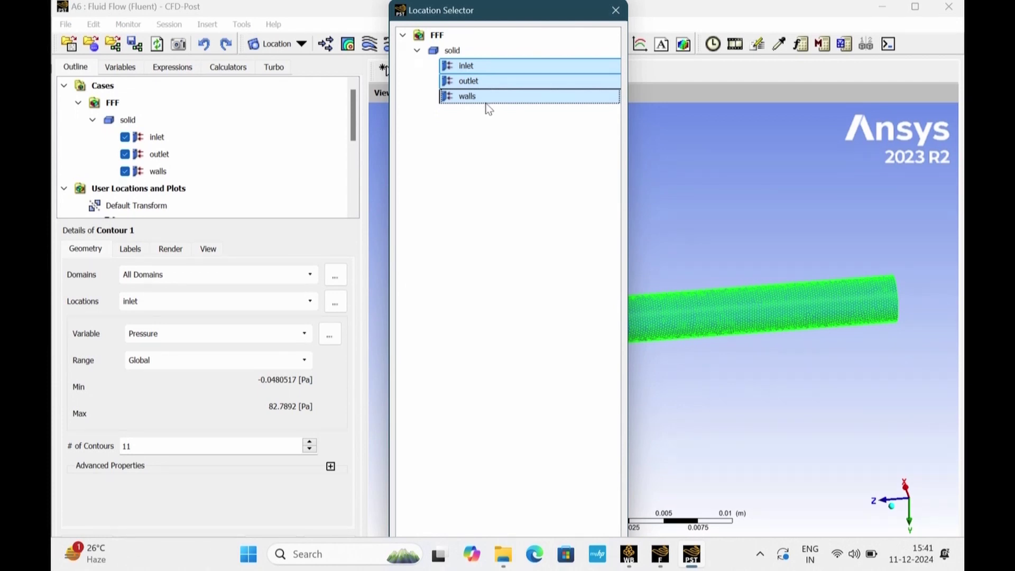
drag(567, 14, 620, 6)
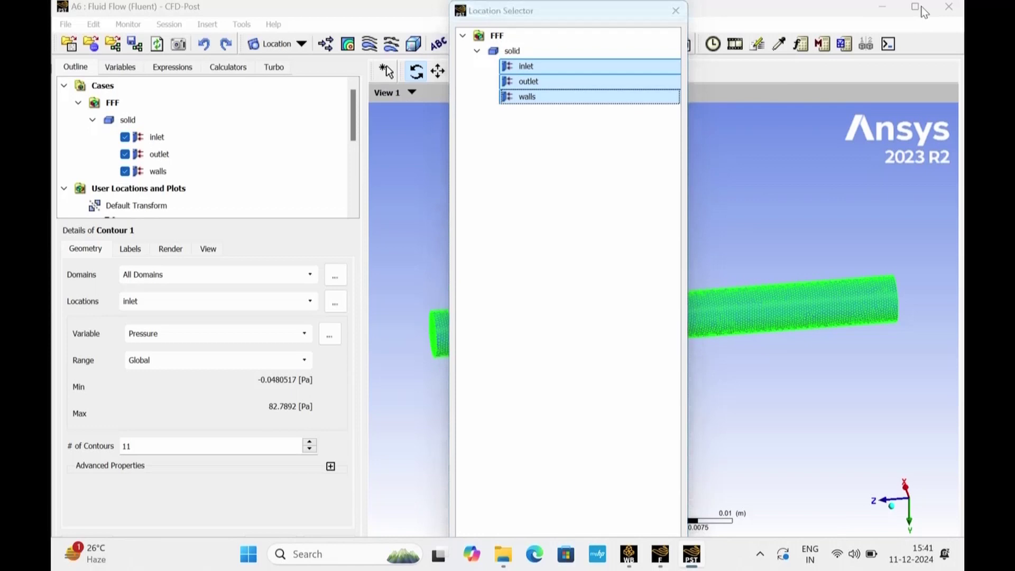
key(Return)
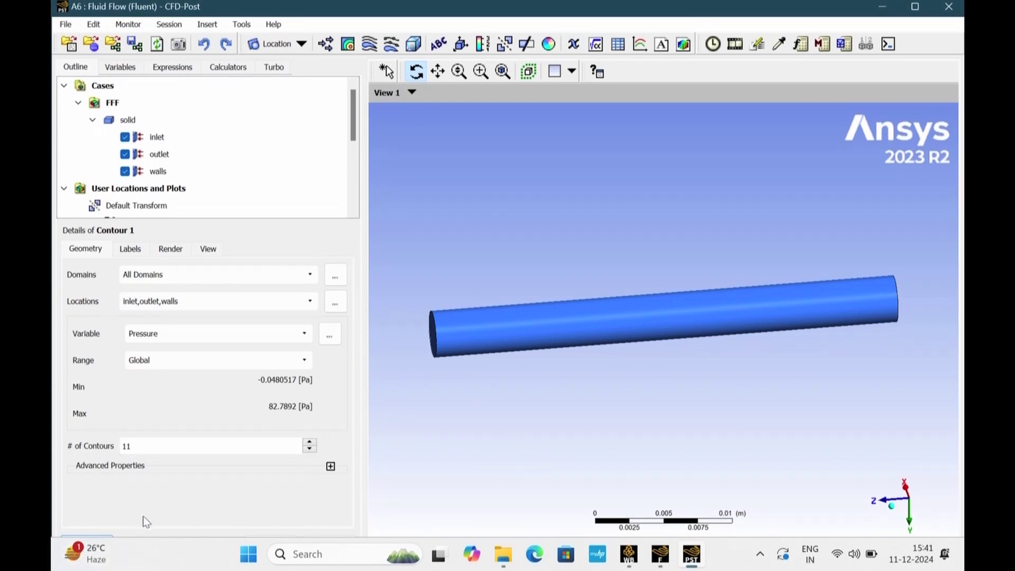
click(915, 6)
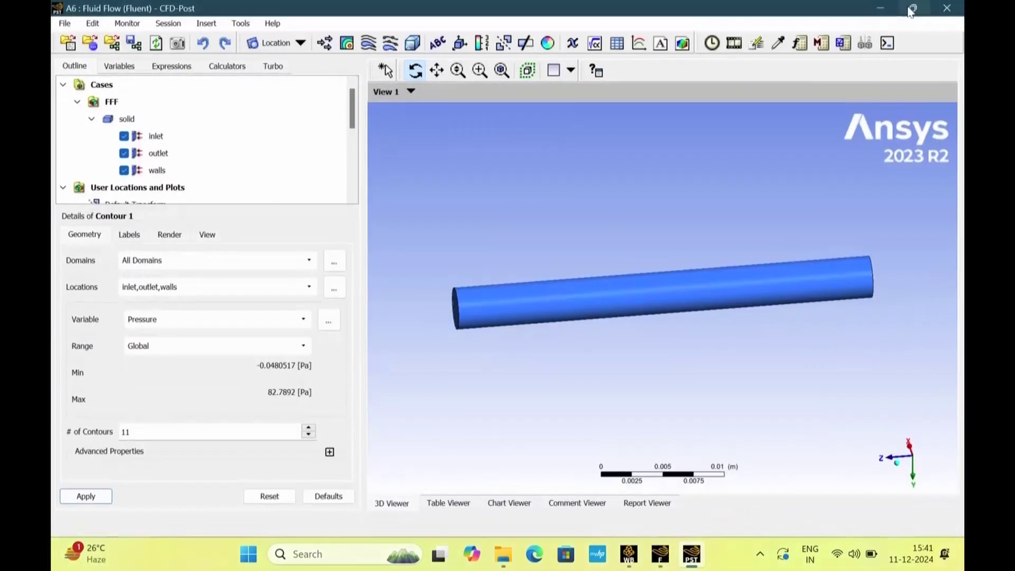
click(95, 499)
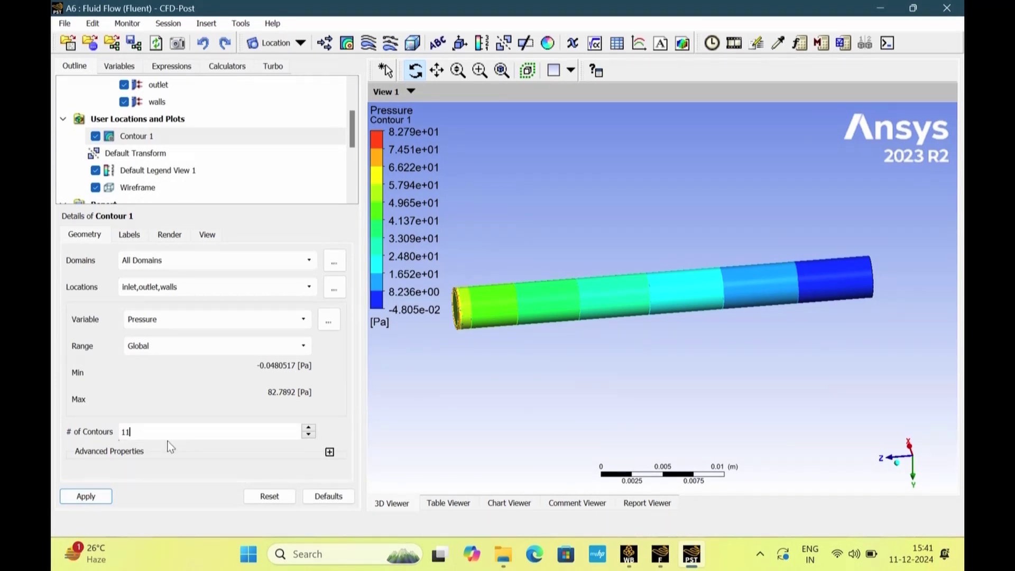
Set the number of contours of the pressure contour to 20 and apply it.
key(BackSpace)
key(BackSpace)
text(20)
click(86, 497)
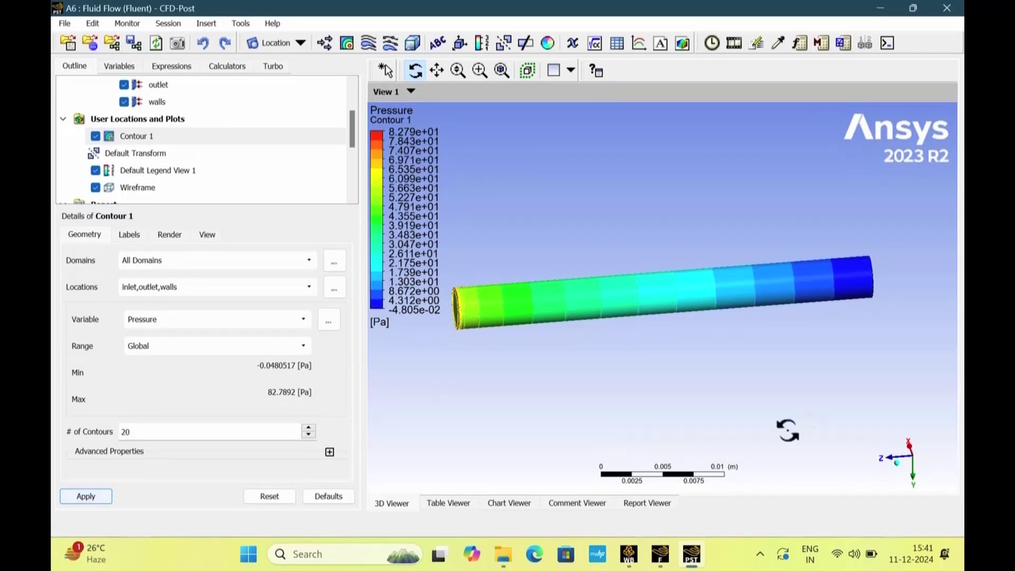
Change the contour's variable to Velocity and apply it.
mouse_move(826, 392)
mouse_down()
mouse_move(836, 421)
mouse_move(832, 378)
mouse_up()
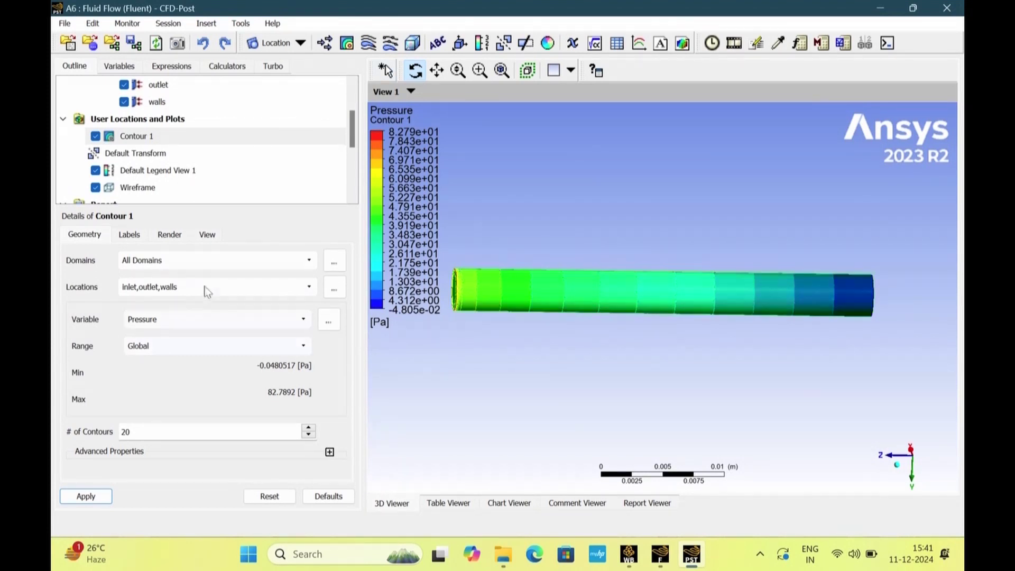
click(229, 319)
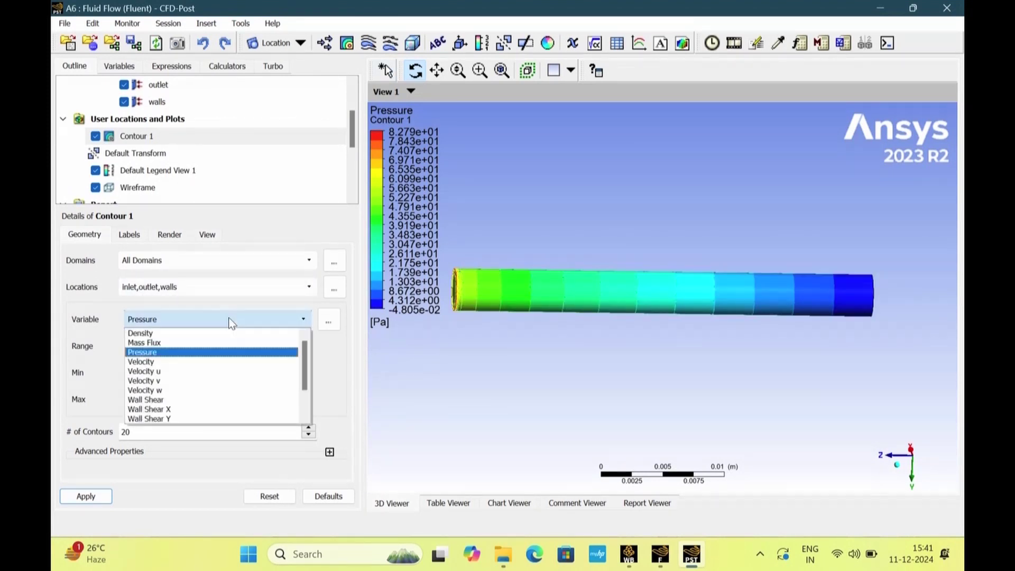
click(197, 362)
click(98, 495)
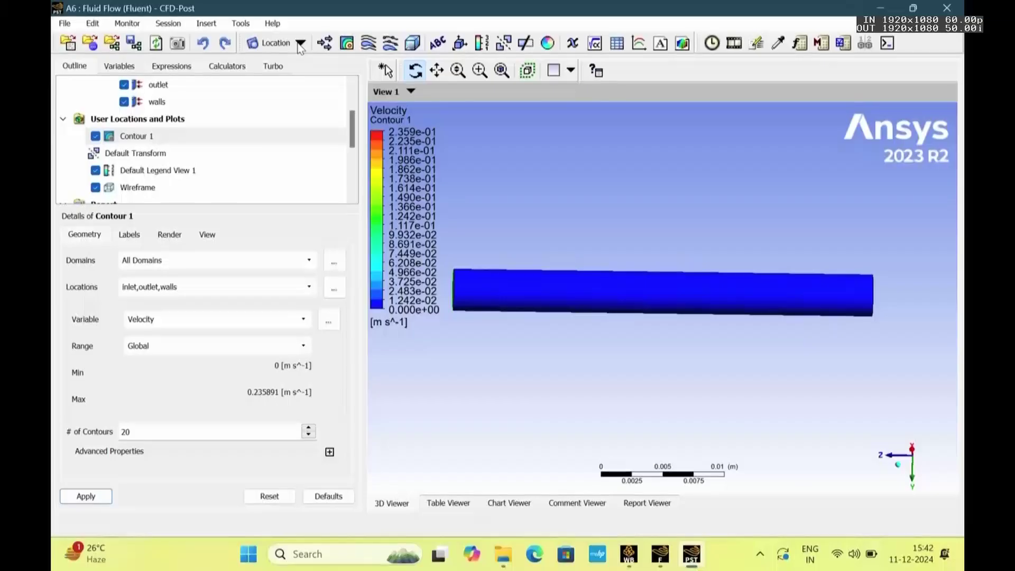
Insert Plane 1 as an XY plane located at Z = 0.0017 m.
click(300, 44)
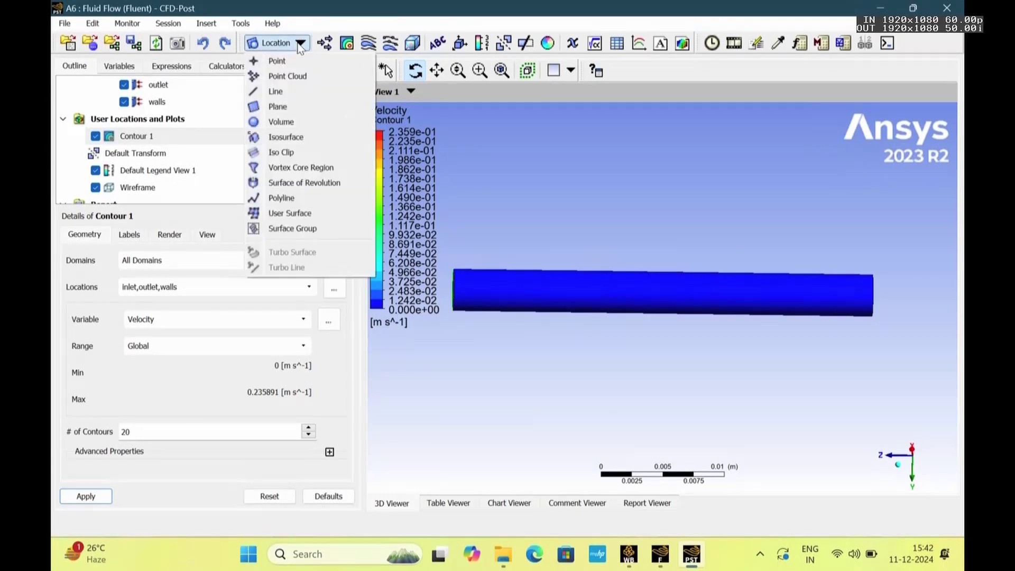
click(293, 110)
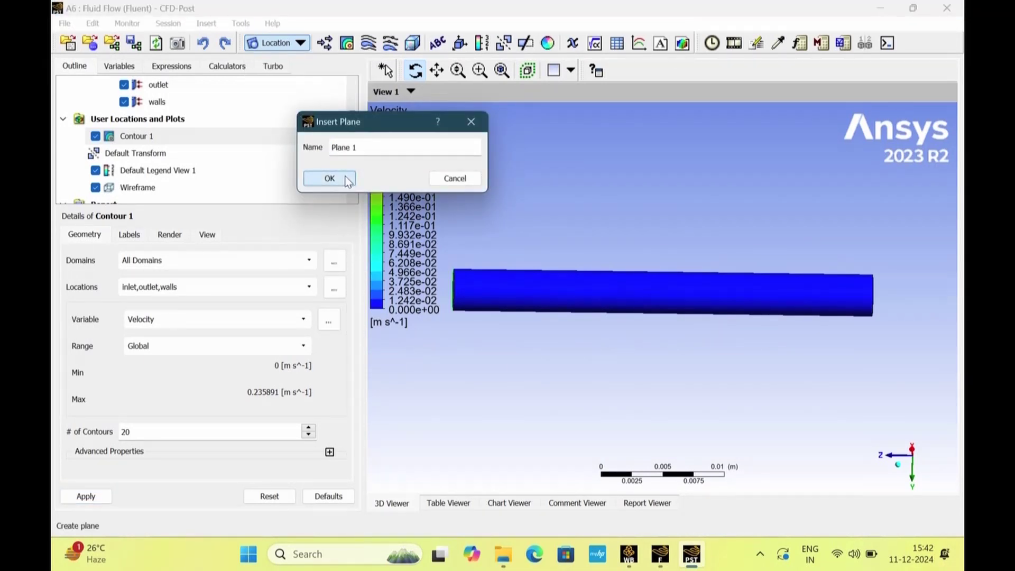
click(348, 181)
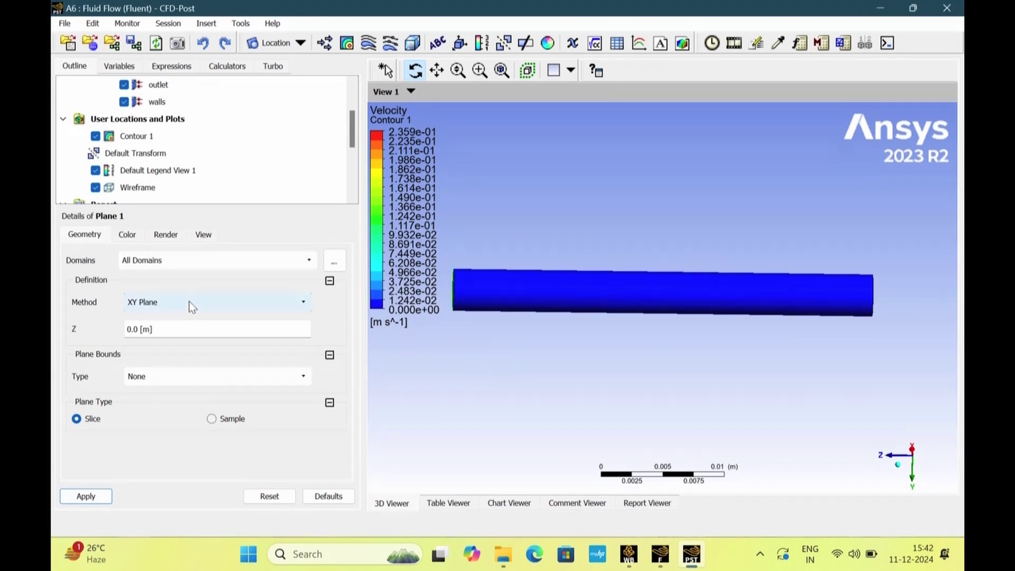
click(175, 330)
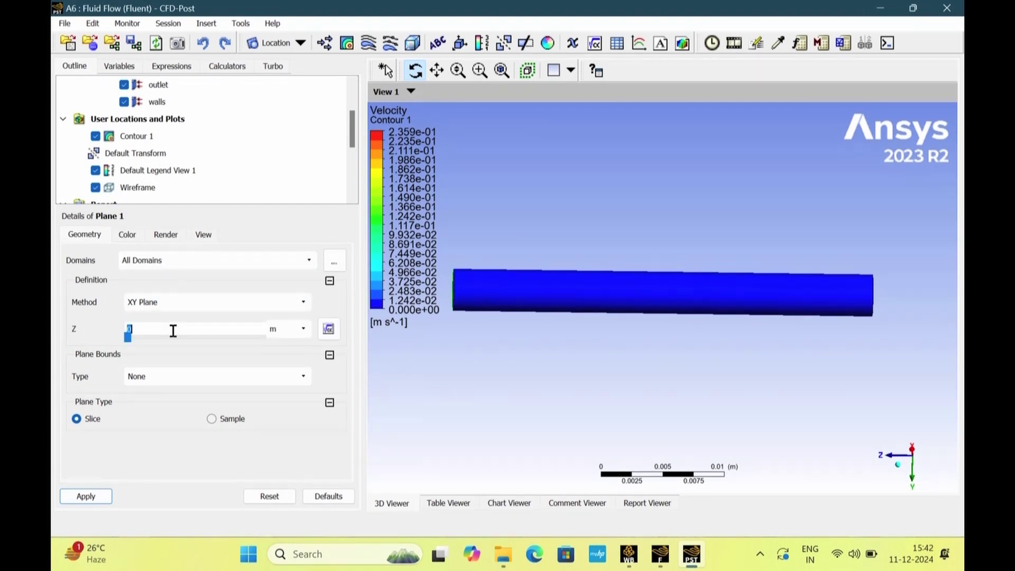
text(0.0017)
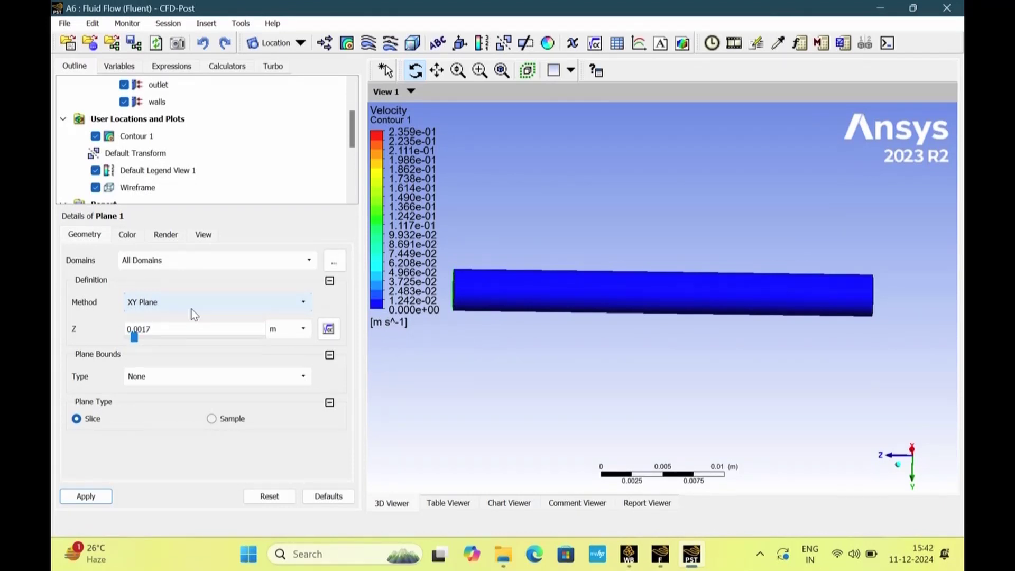
click(95, 497)
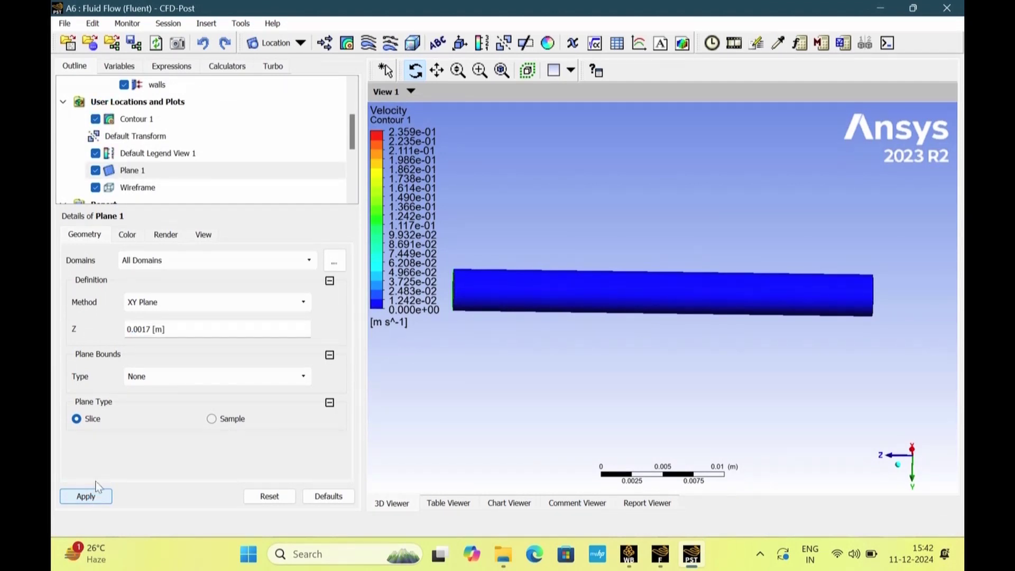
Hide the inlet, outlet and walls boundaries of the solid domain.
scroll(187, 177, up, 2)
click(124, 137)
click(124, 153)
click(124, 171)
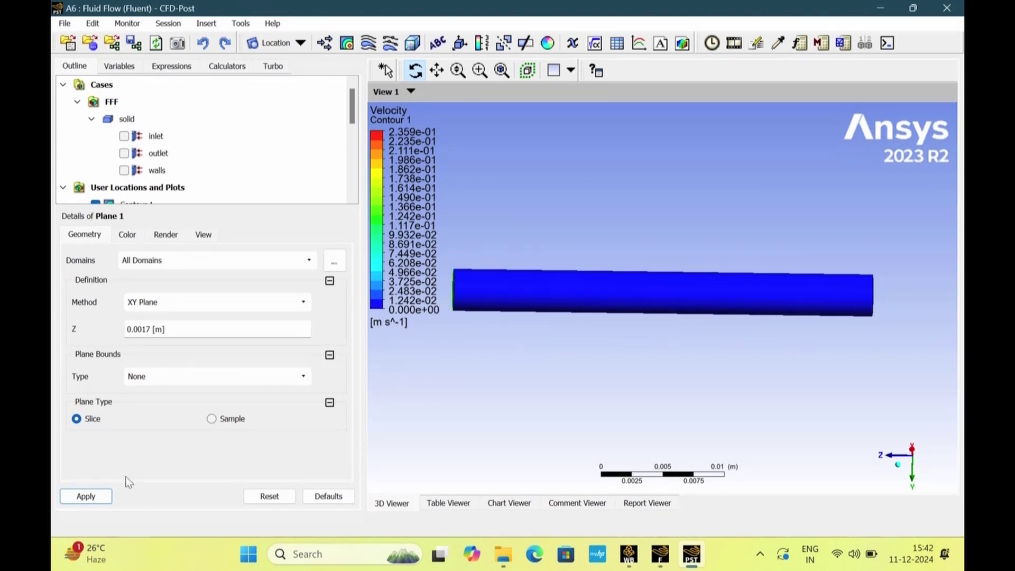
Redefine Plane 1 as a YZ plane at X = 0.0 m.
scroll(206, 197, down, 2)
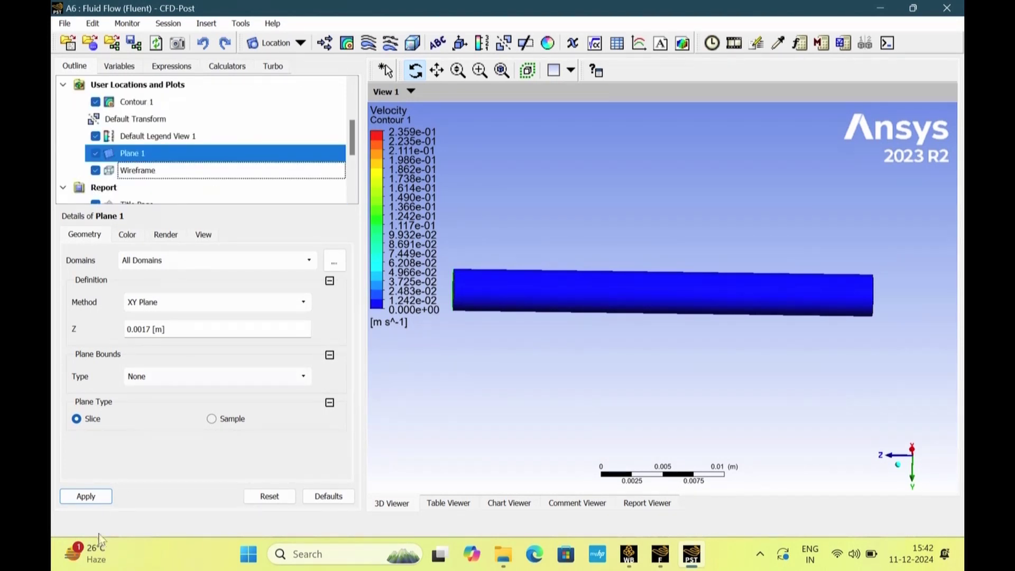
click(87, 497)
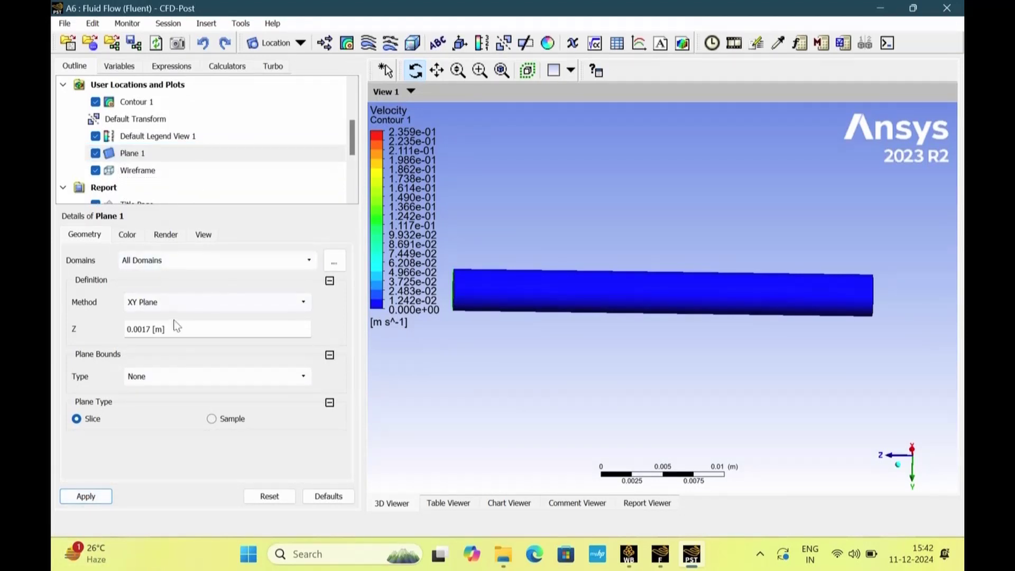
click(185, 311)
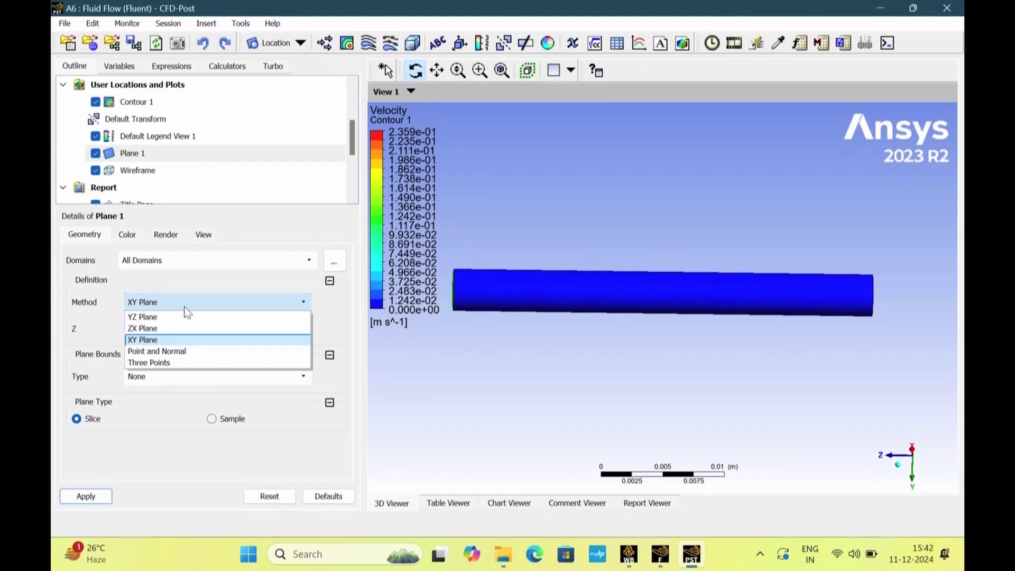
click(186, 317)
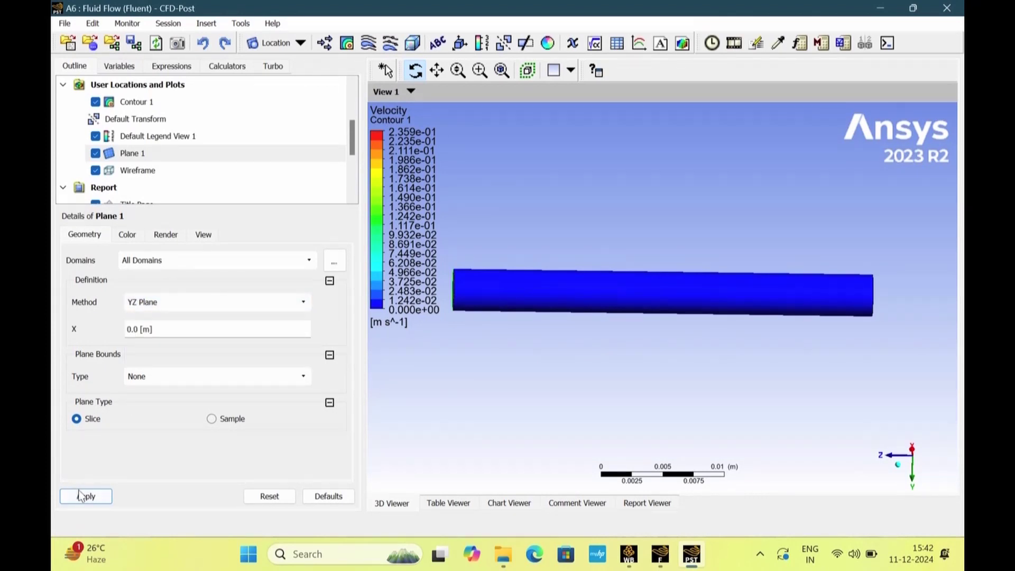
click(80, 495)
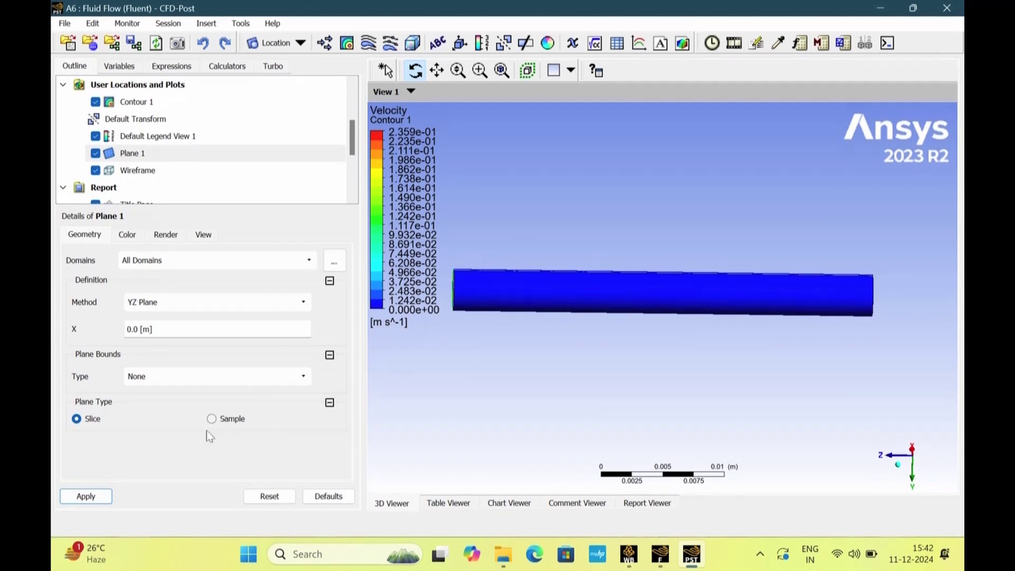
Hide Contour 1 so that only Plane 1 and the wireframe are displayed.
click(224, 302)
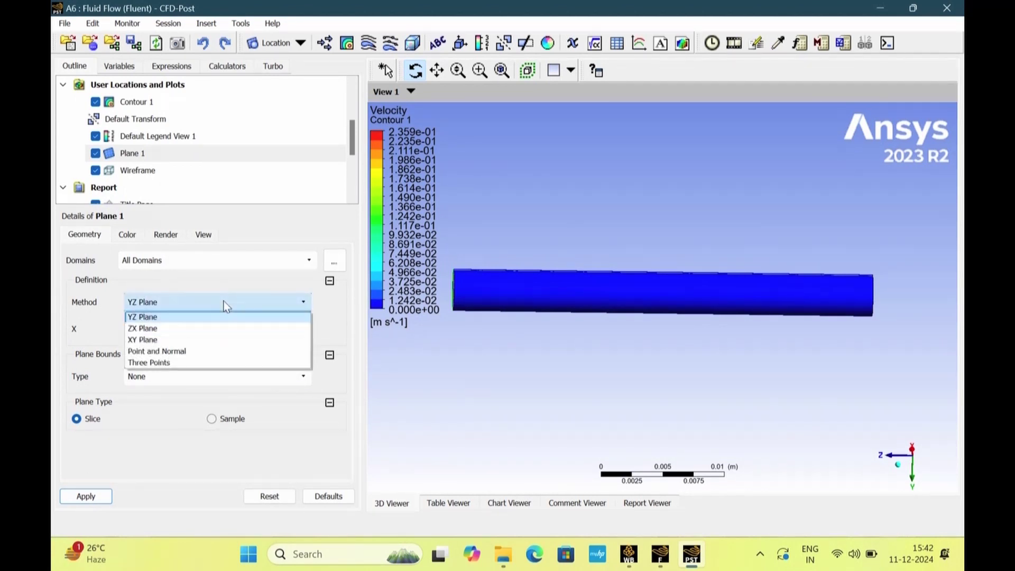
click(176, 339)
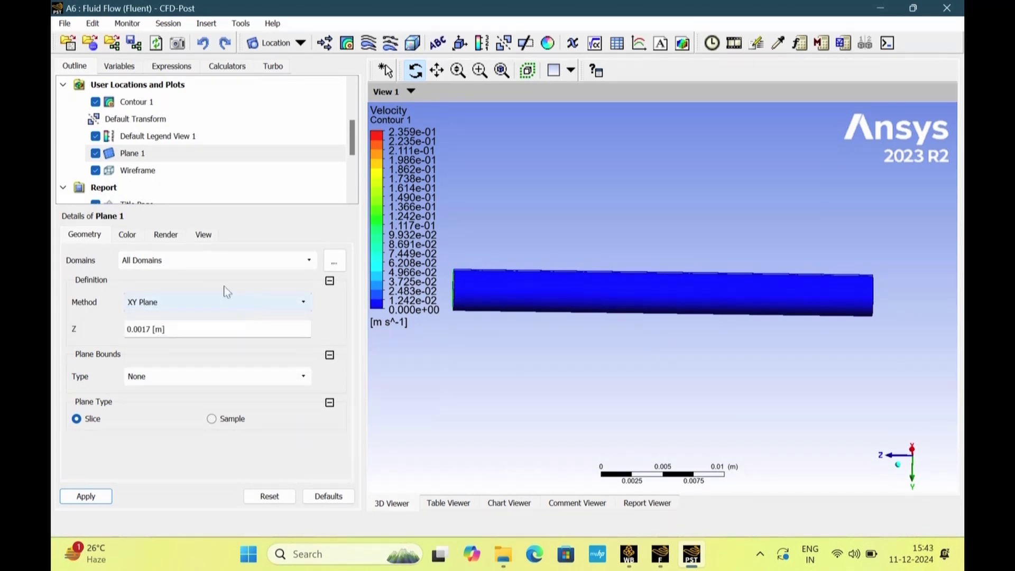
scroll(156, 152, up, 1)
click(96, 153)
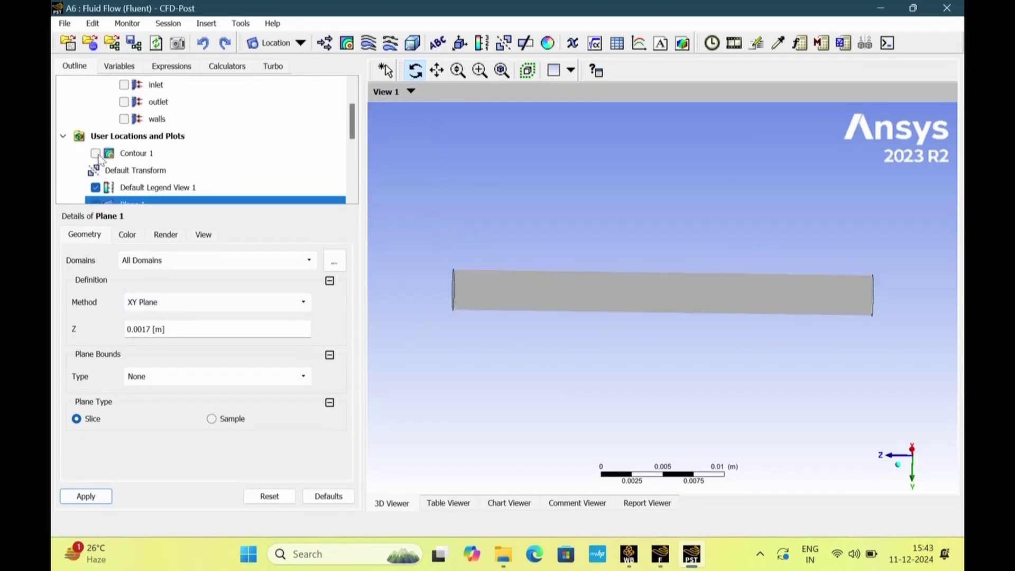
drag(573, 358, 667, 390)
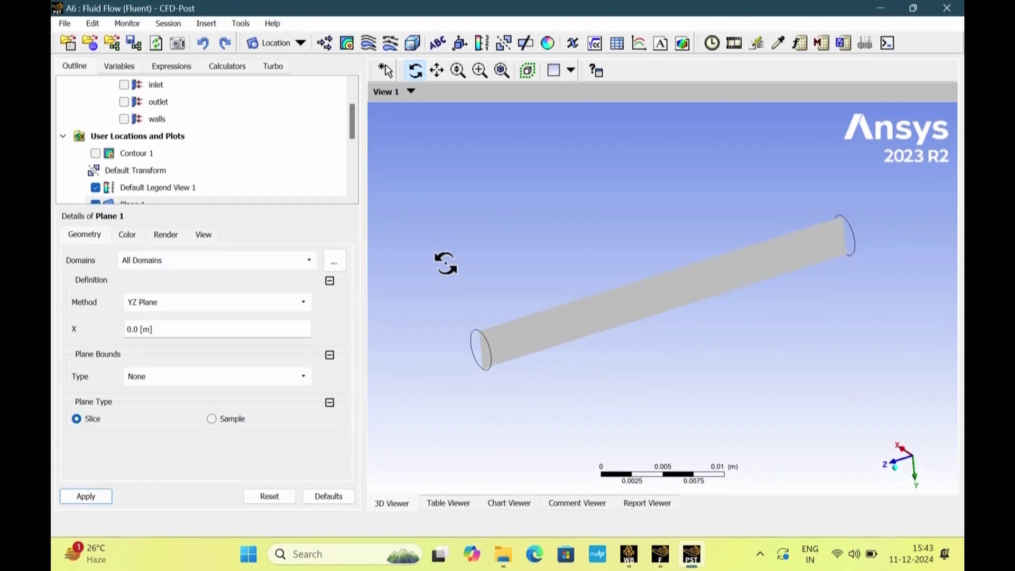
Insert Contour 2 and set its location to Plane 1.
click(347, 43)
click(390, 108)
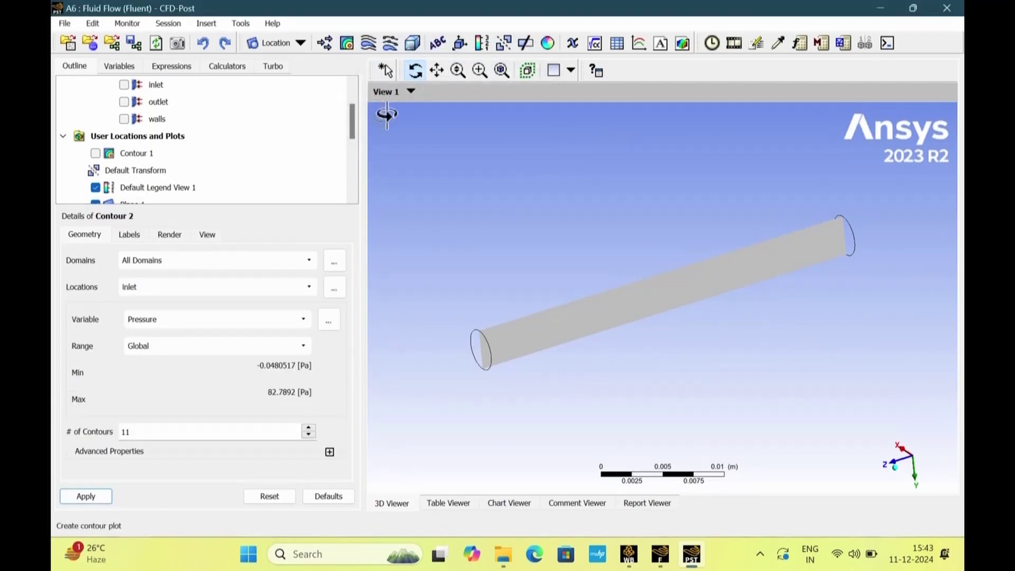
click(334, 289)
click(466, 129)
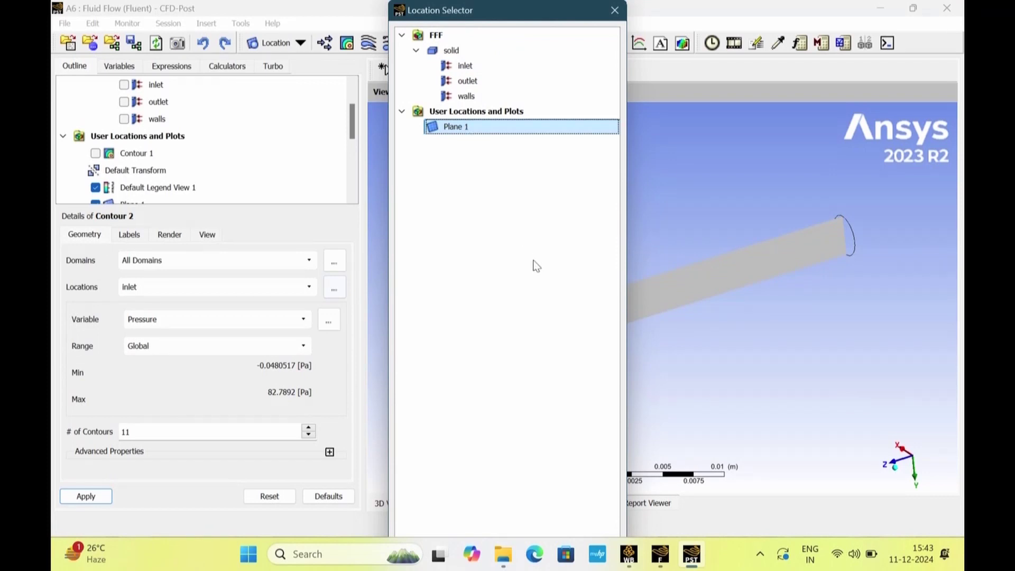
key(Return)
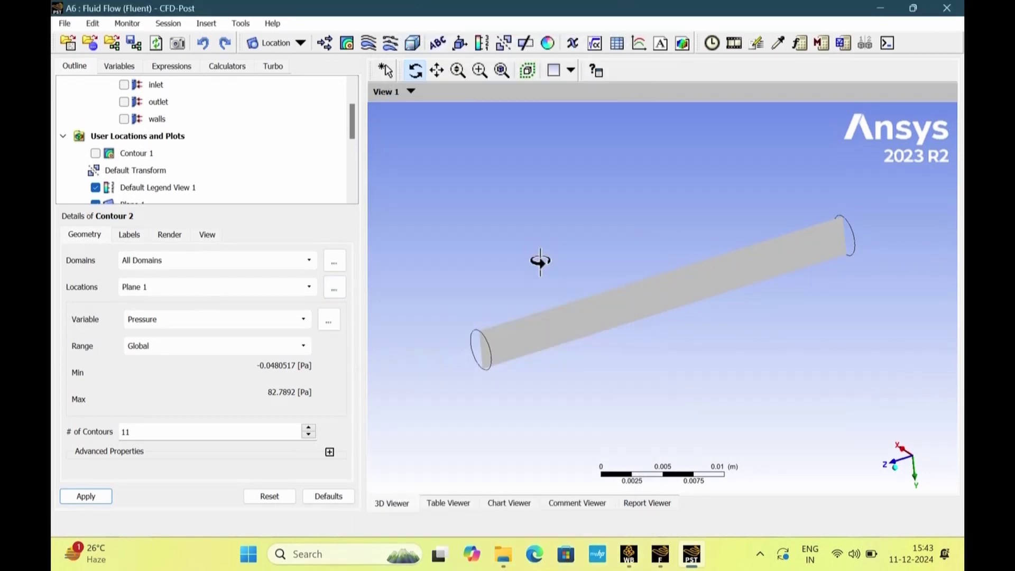
Set the variable of Contour 2 to Velocity and apply the contour.
click(277, 323)
scroll(277, 333, up, 1)
click(181, 361)
click(85, 496)
drag(612, 411, 607, 386)
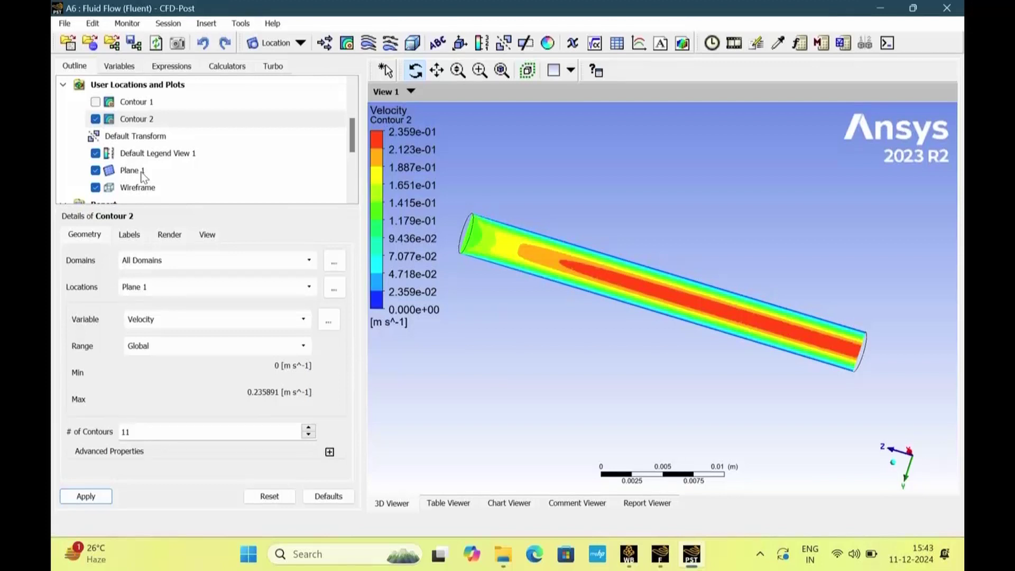
Redefine Plane 1 as an XY plane at Z = 0.017 m and view the cross-section.
click(141, 170)
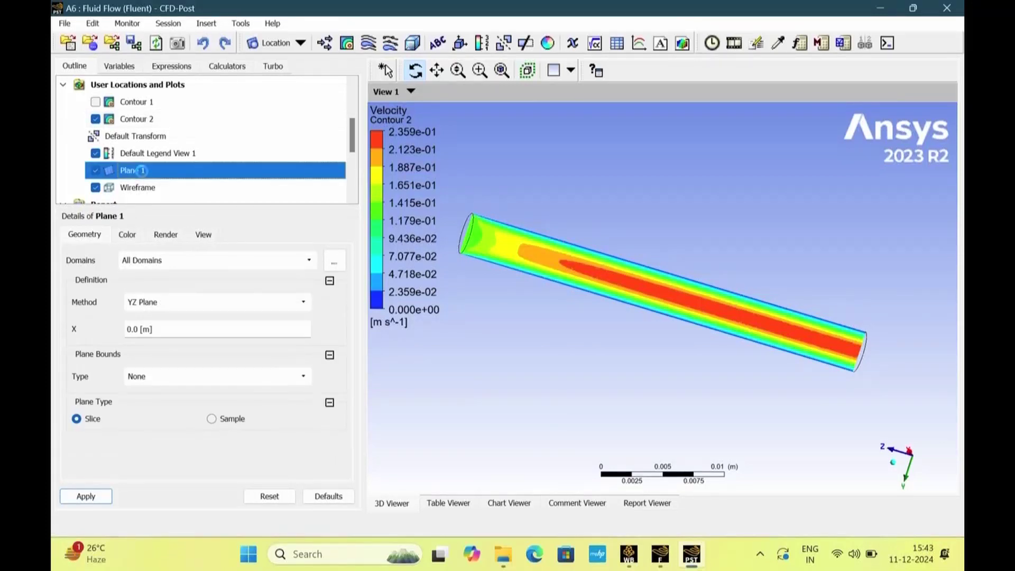
click(222, 306)
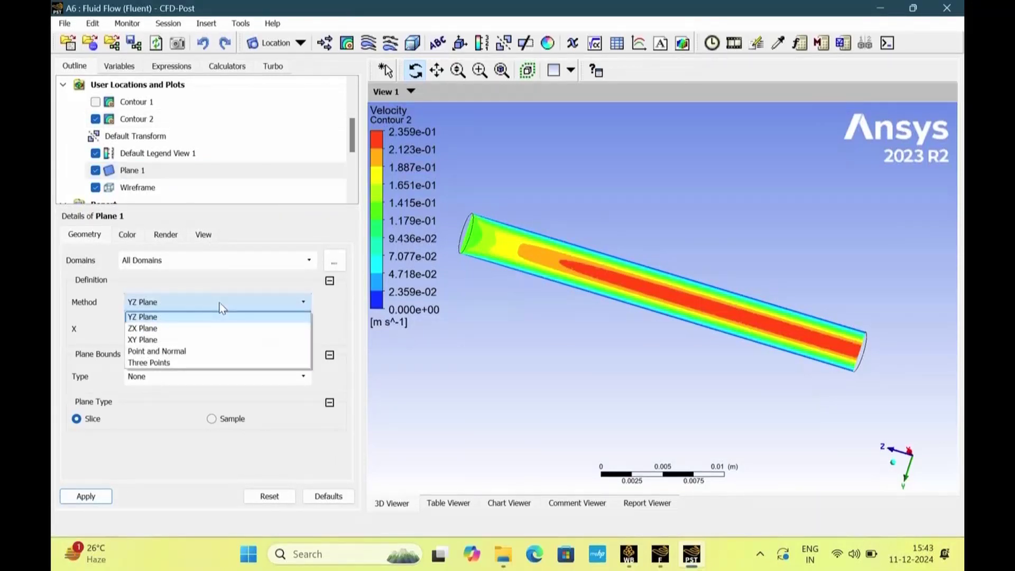
click(177, 340)
click(85, 497)
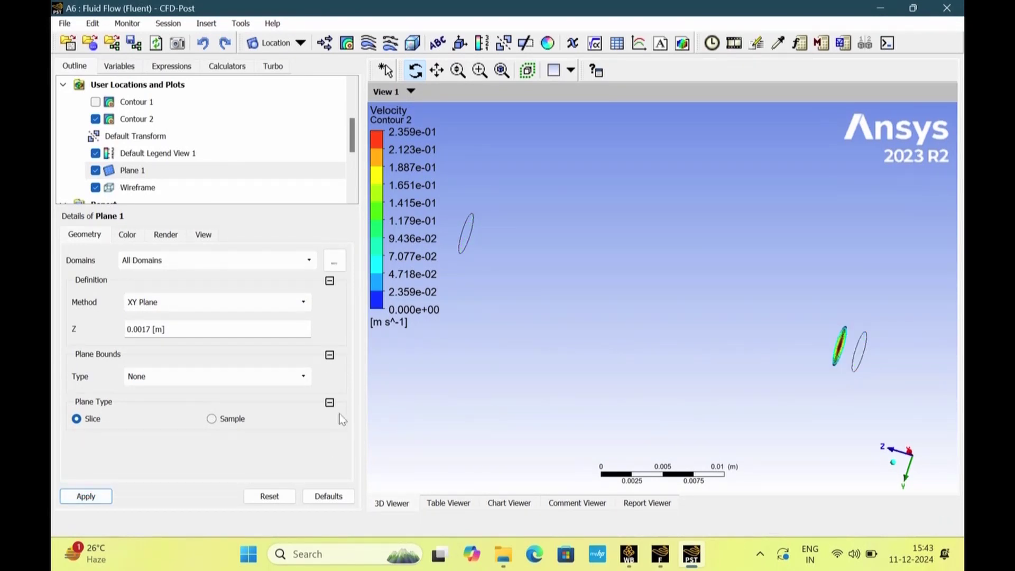
click(147, 333)
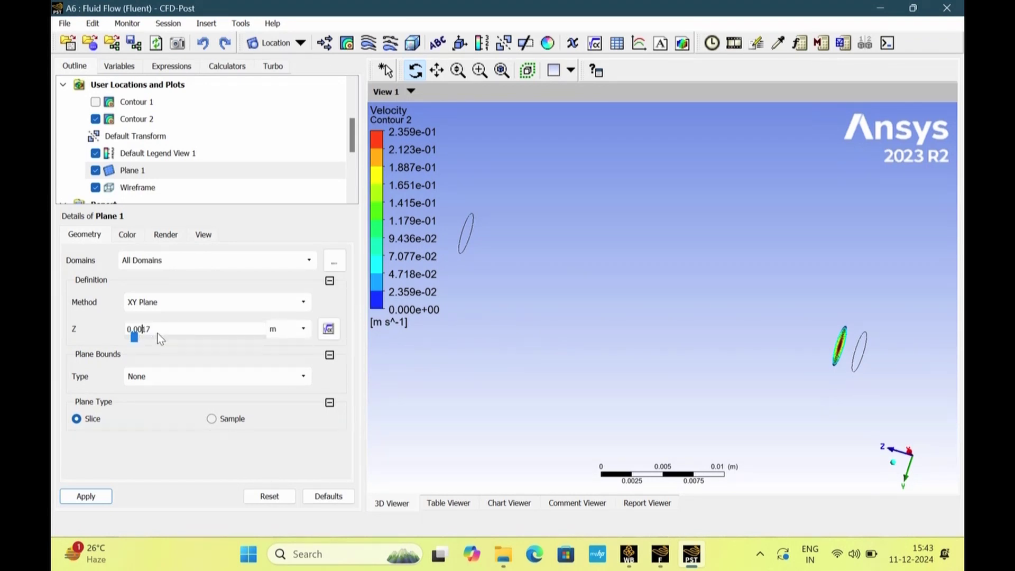
key(BackSpace)
click(94, 496)
drag(815, 386, 659, 295)
scroll(659, 295, up, 5)
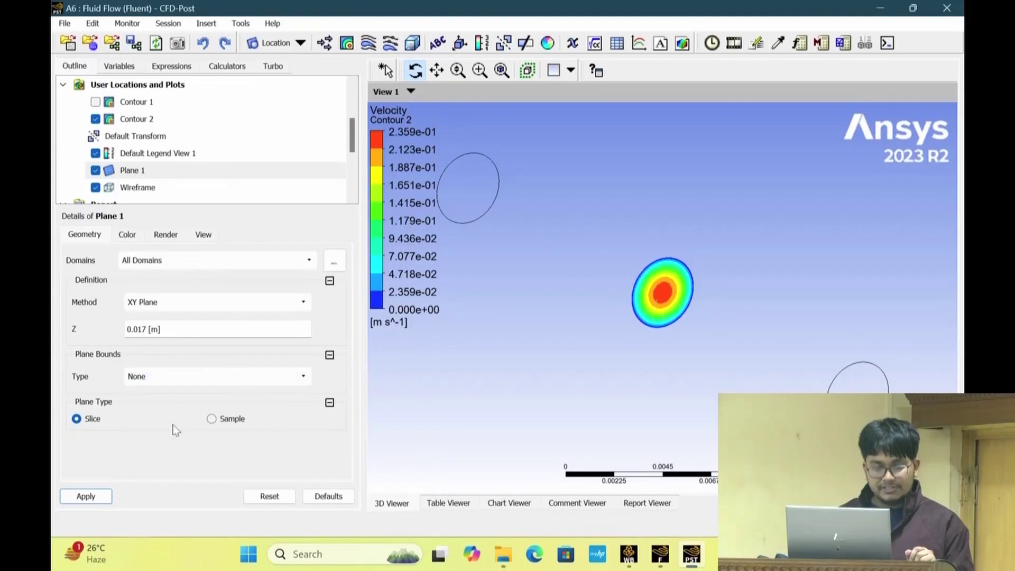
click(135, 119)
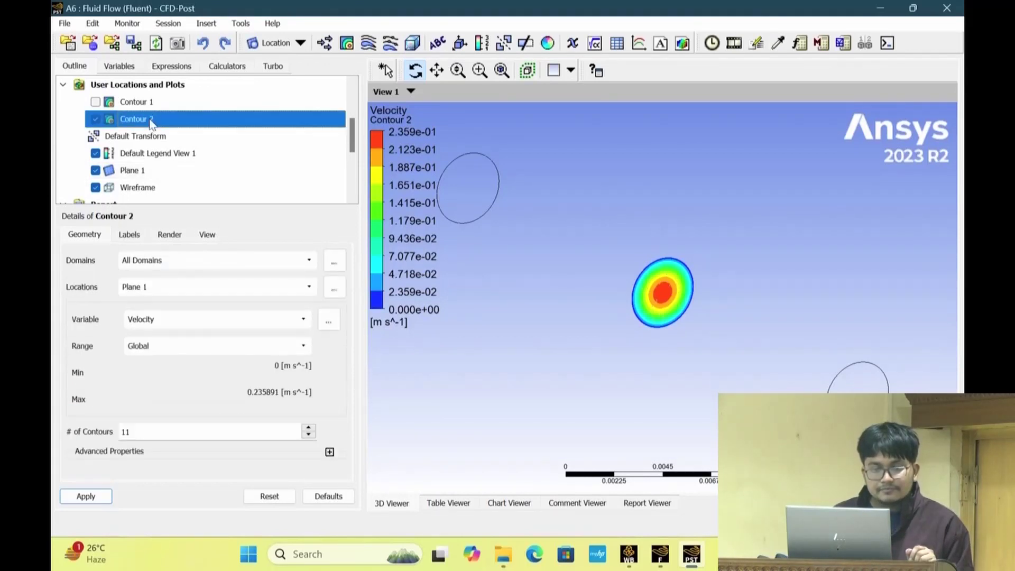
click(218, 320)
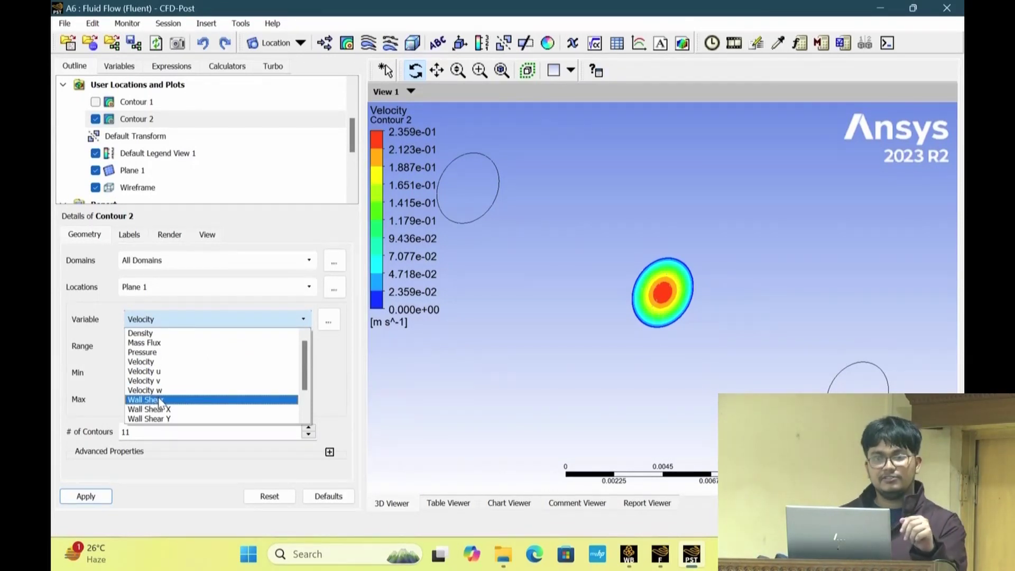
click(492, 399)
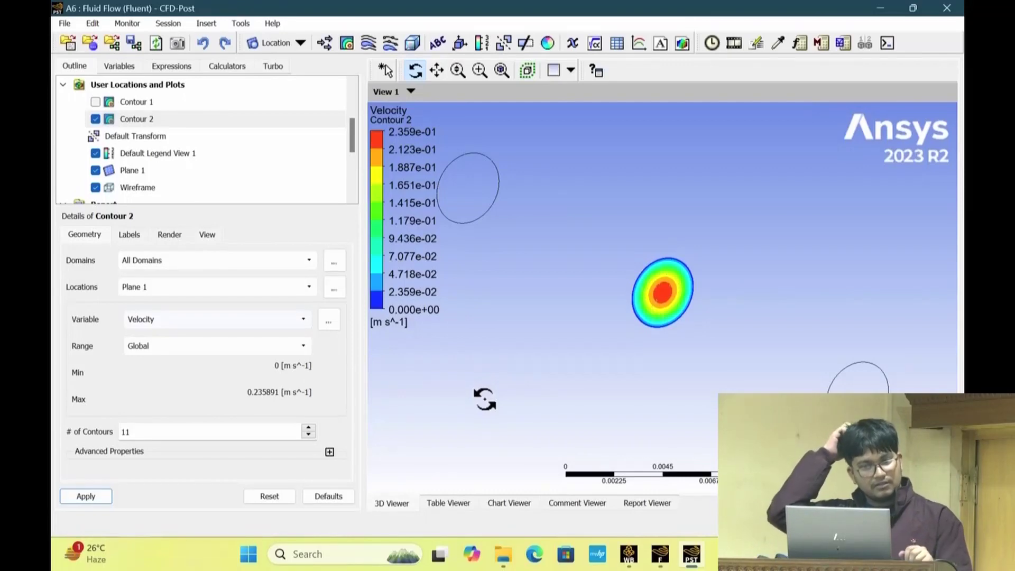
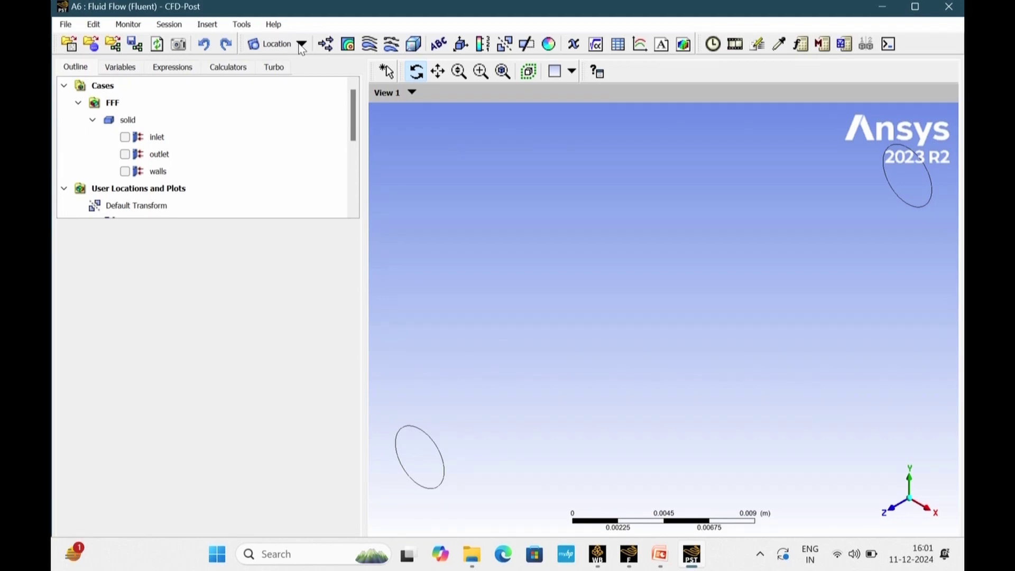
Insert a new plane location with the name Plane 1.
click(301, 46)
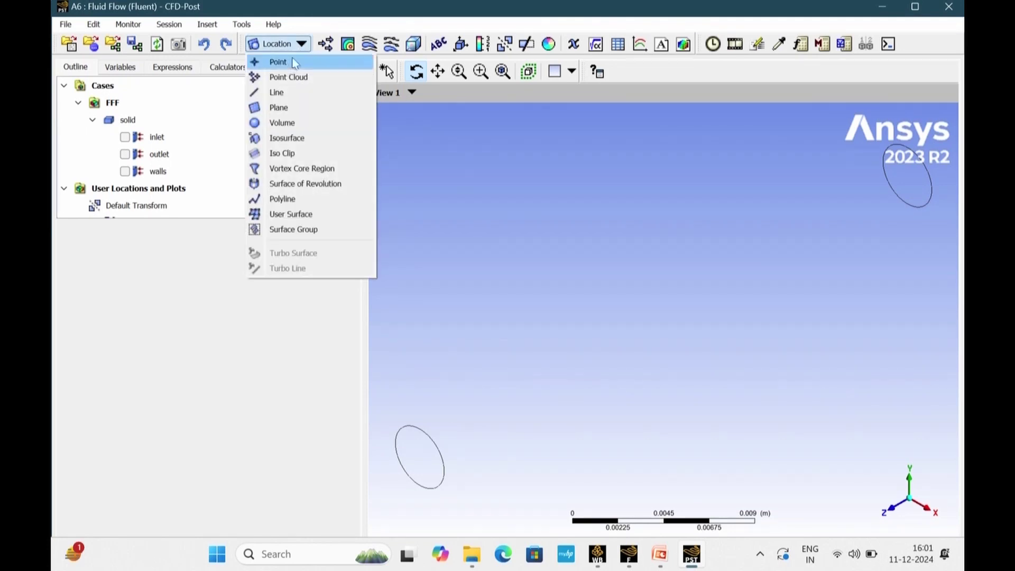
click(283, 108)
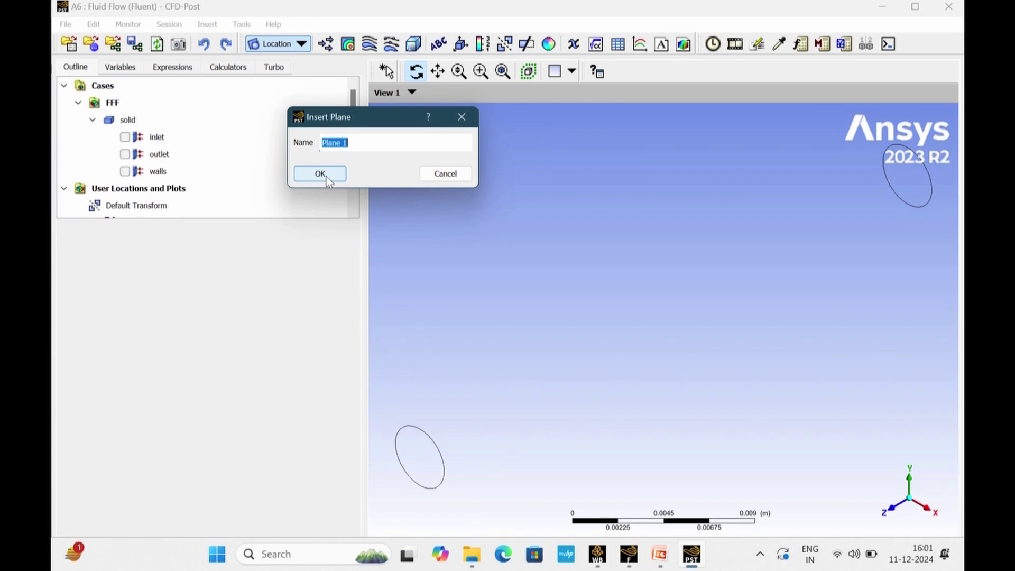
click(324, 174)
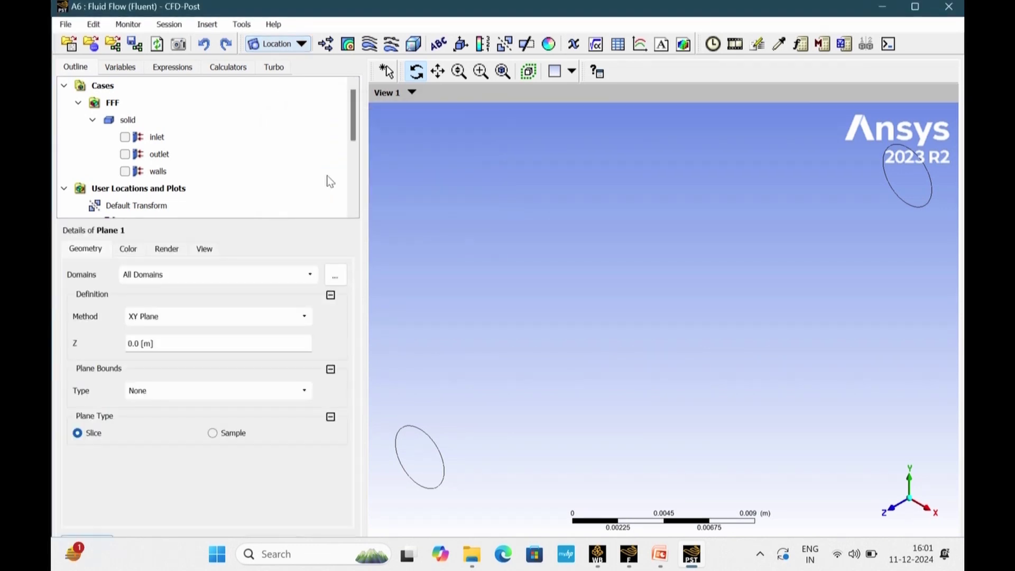
Change the definition method of Plane 1 to YZ Plane.
click(267, 317)
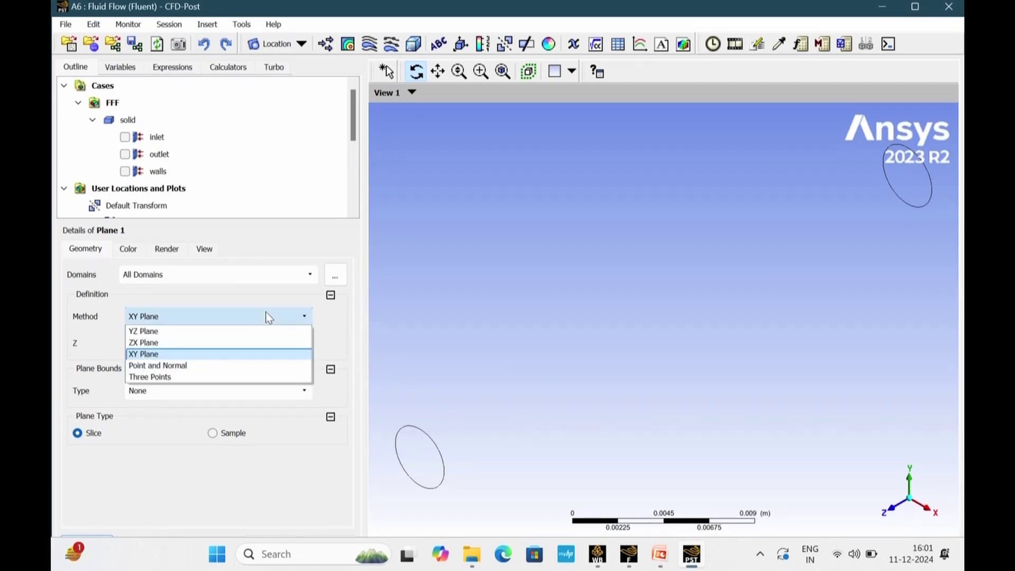
key(Up)
key(Up)
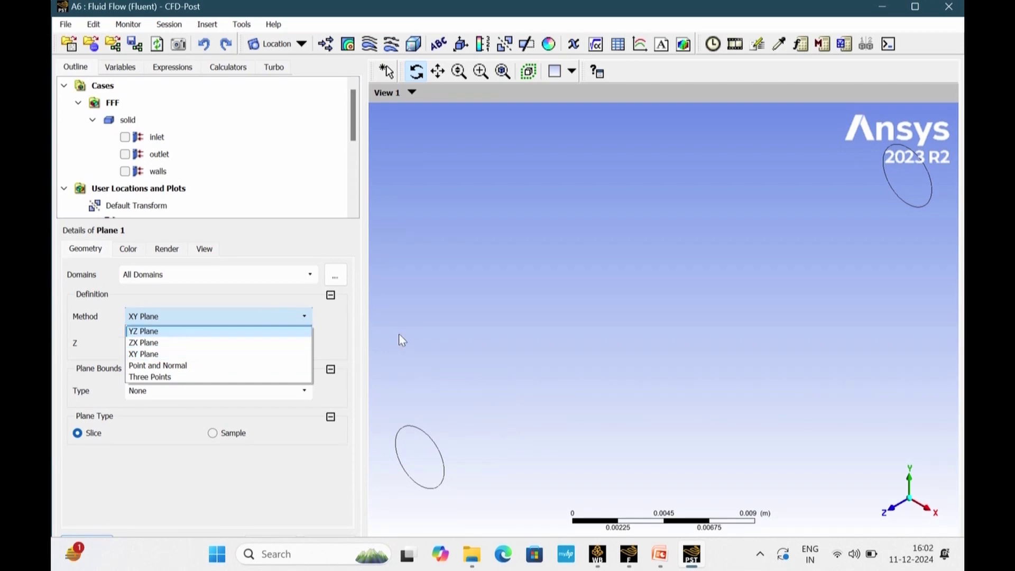
key(Return)
click(179, 341)
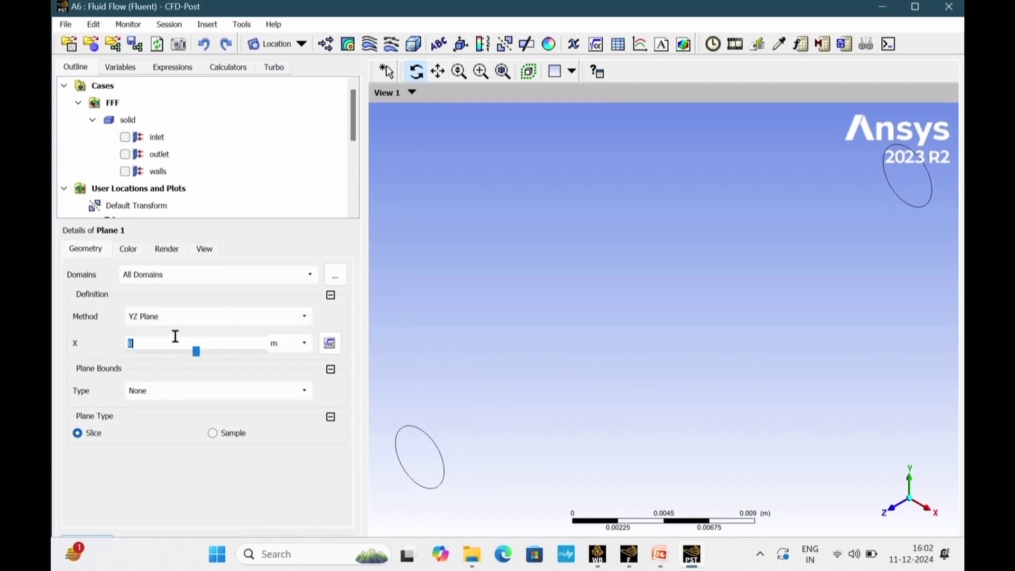
Define Plane 1 with the XY Plane method and set Z to 0.017 m.
click(173, 317)
click(164, 354)
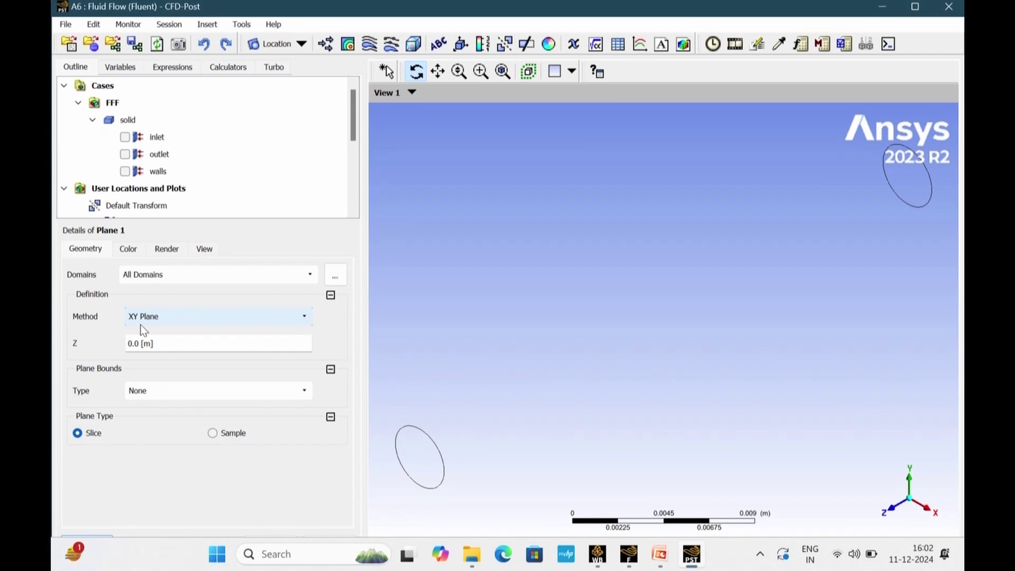
click(165, 343)
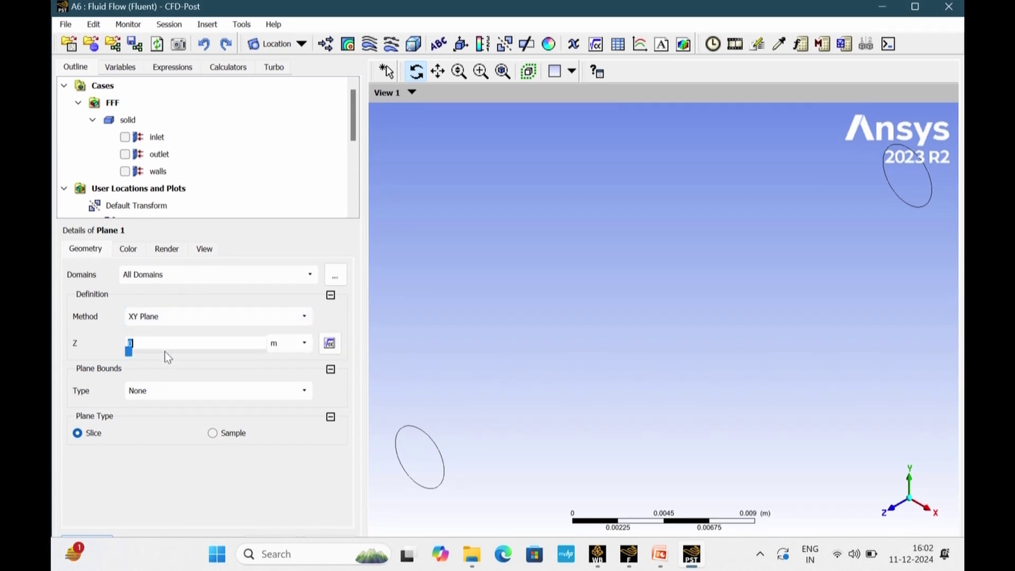
text(.017)
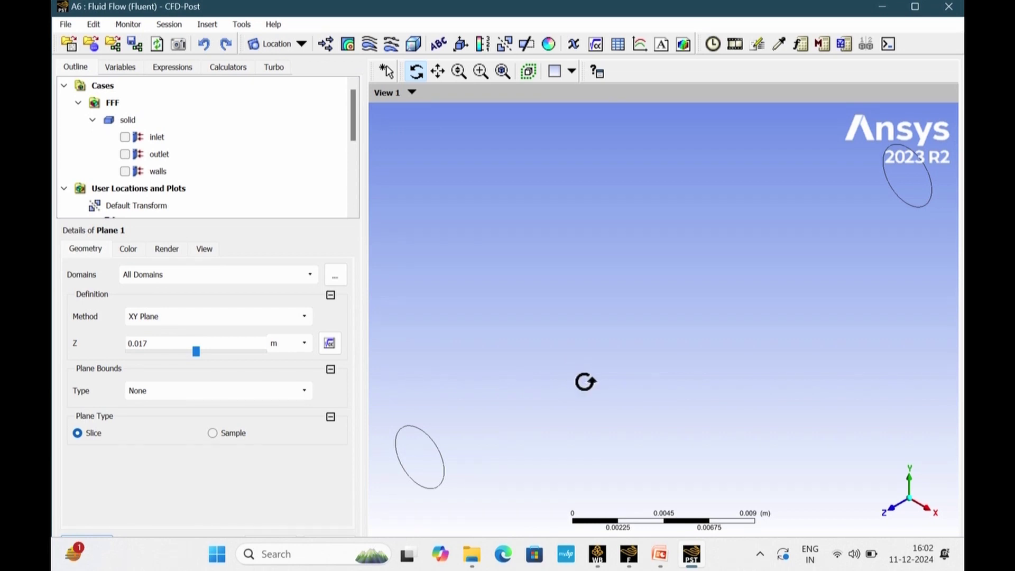
Maximize the window and apply the definition of Plane 1.
scroll(191, 162, down, 2)
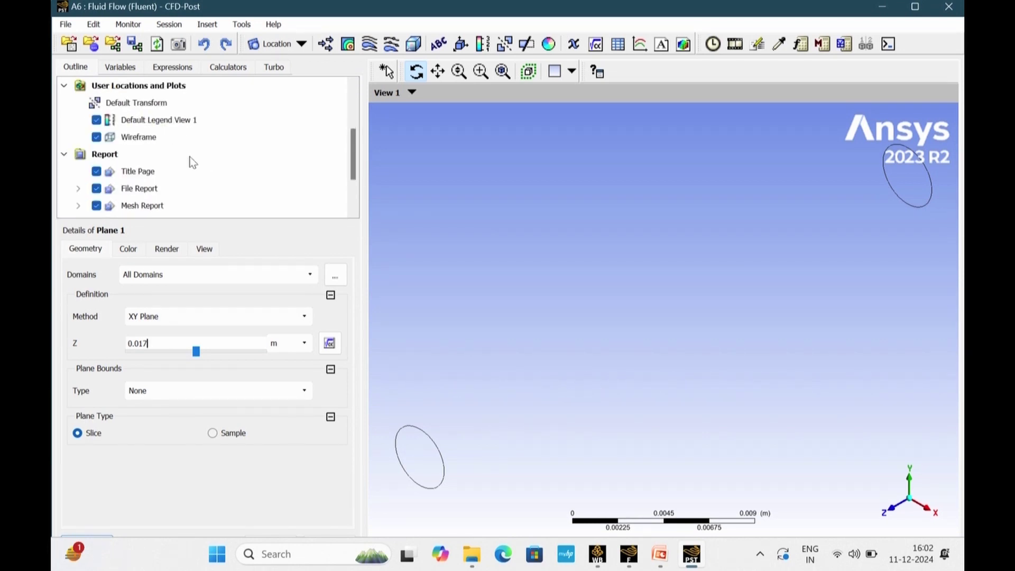
scroll(192, 161, up, 1)
scroll(192, 162, down, 1)
scroll(193, 162, up, 2)
scroll(193, 161, down, 2)
scroll(191, 160, down, 1)
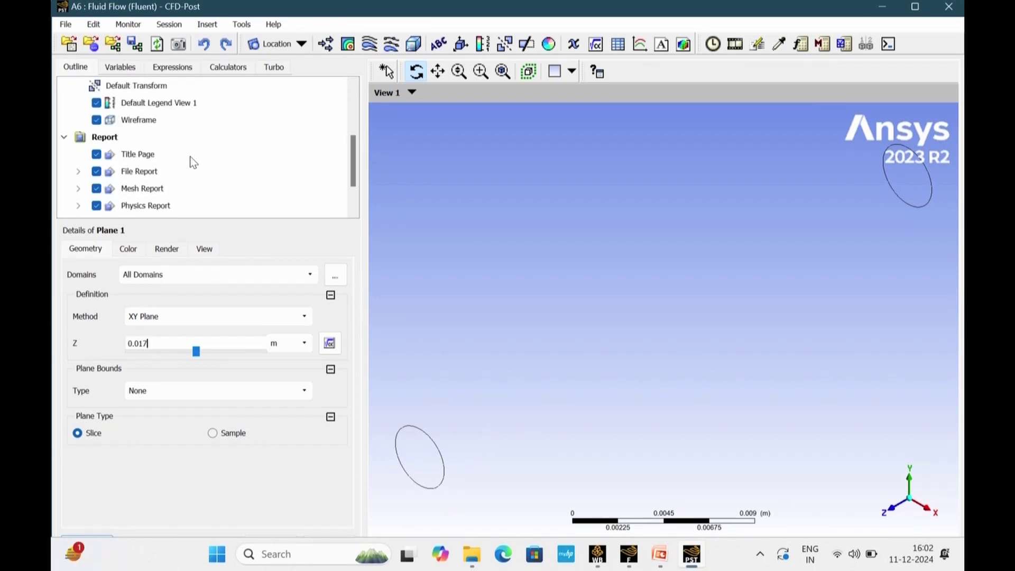
scroll(191, 160, up, 2)
drag(612, 453, 677, 380)
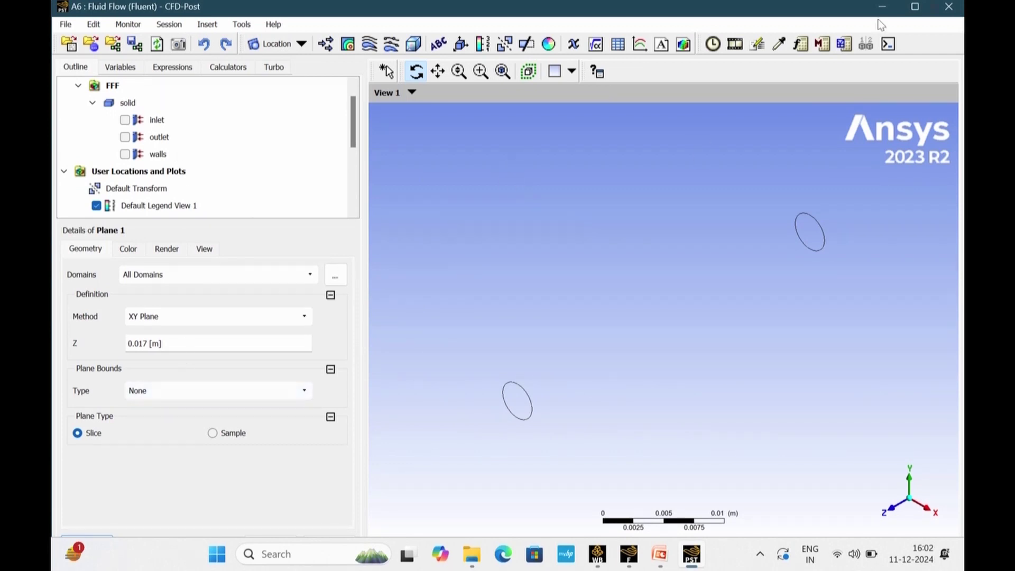
click(915, 7)
click(82, 497)
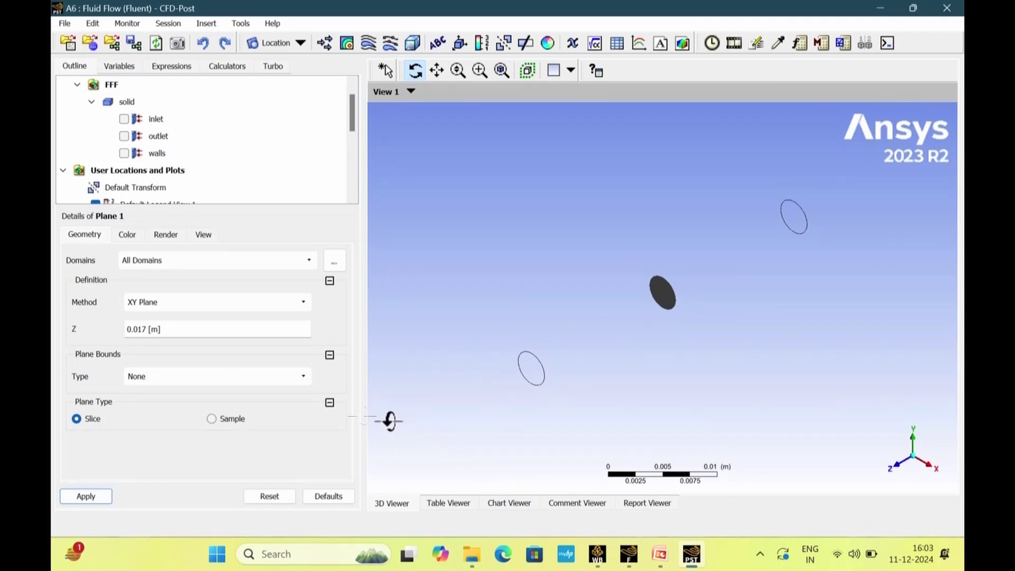
Insert Contour 1 and set its location to Plane 1.
click(347, 44)
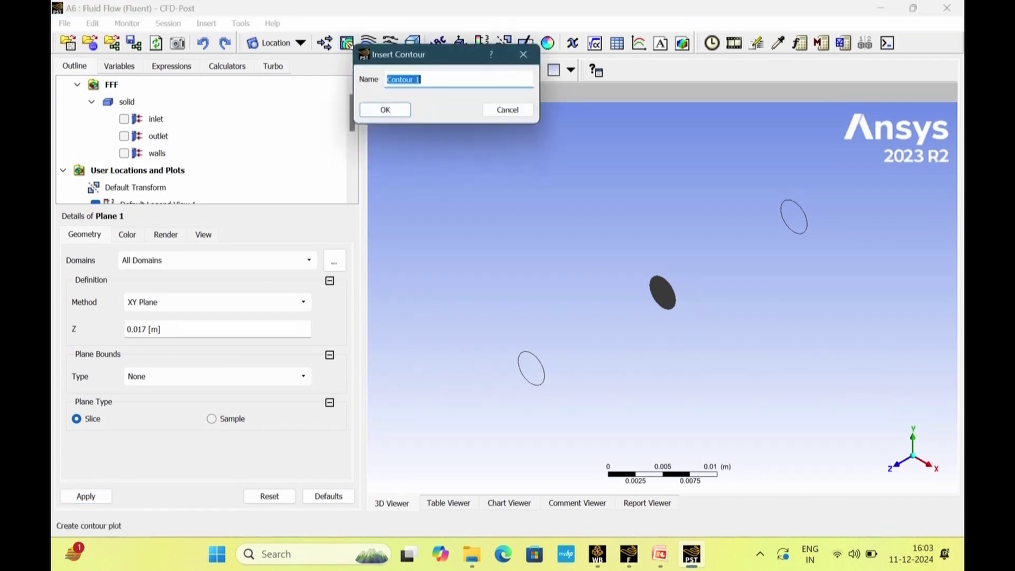
click(386, 110)
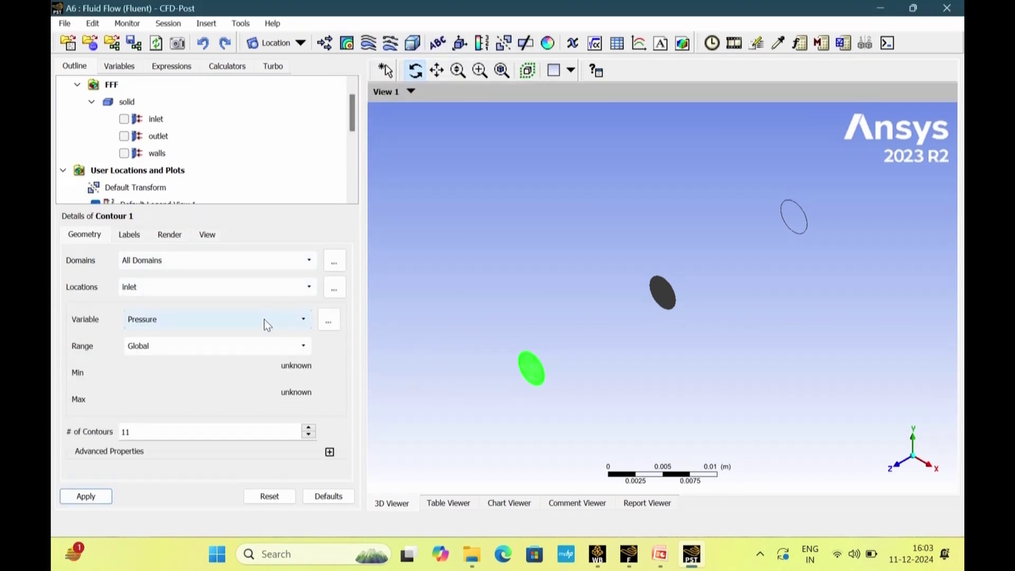
click(333, 289)
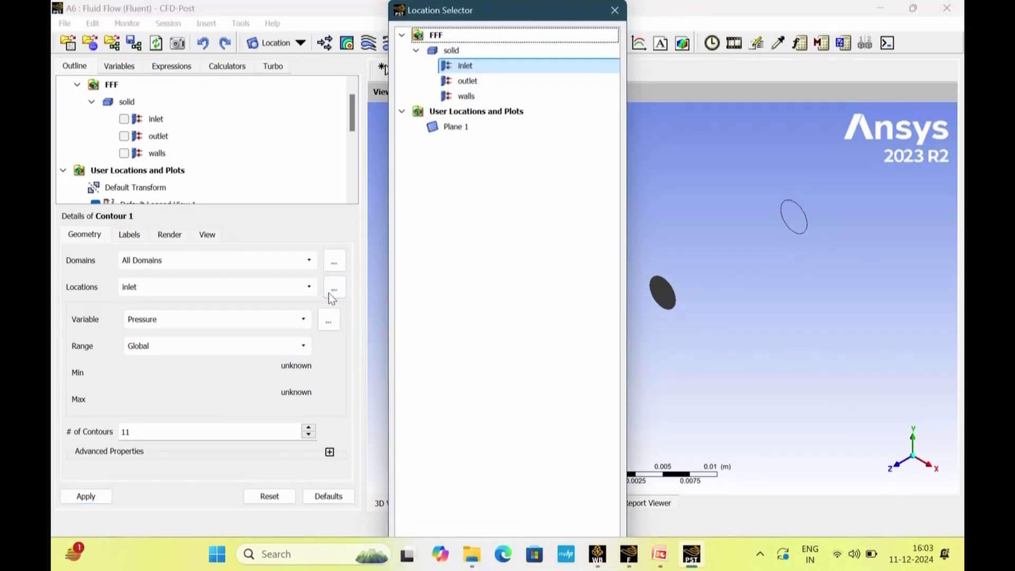
click(460, 131)
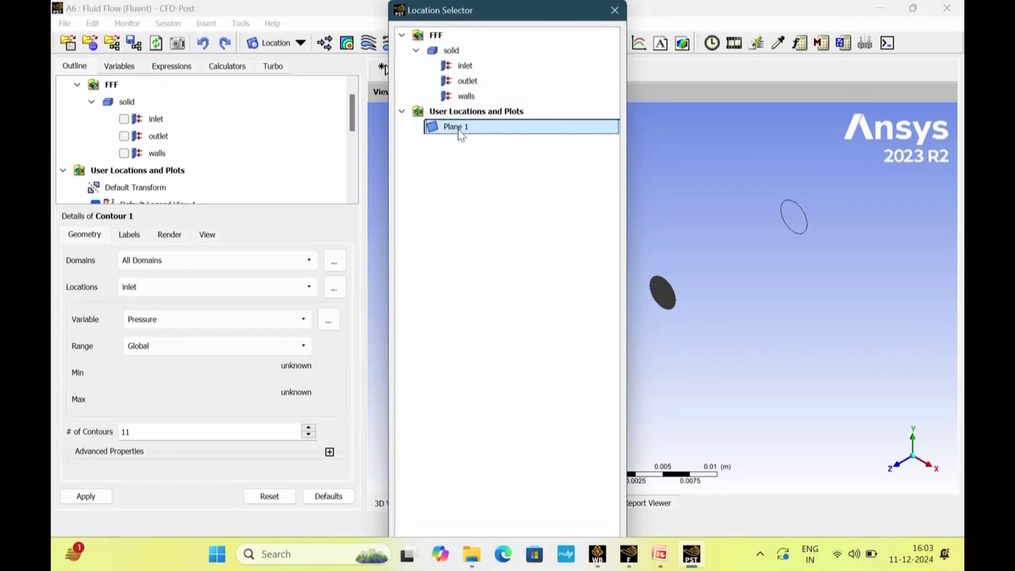
double_click(467, 129)
drag(408, 158, 386, 233)
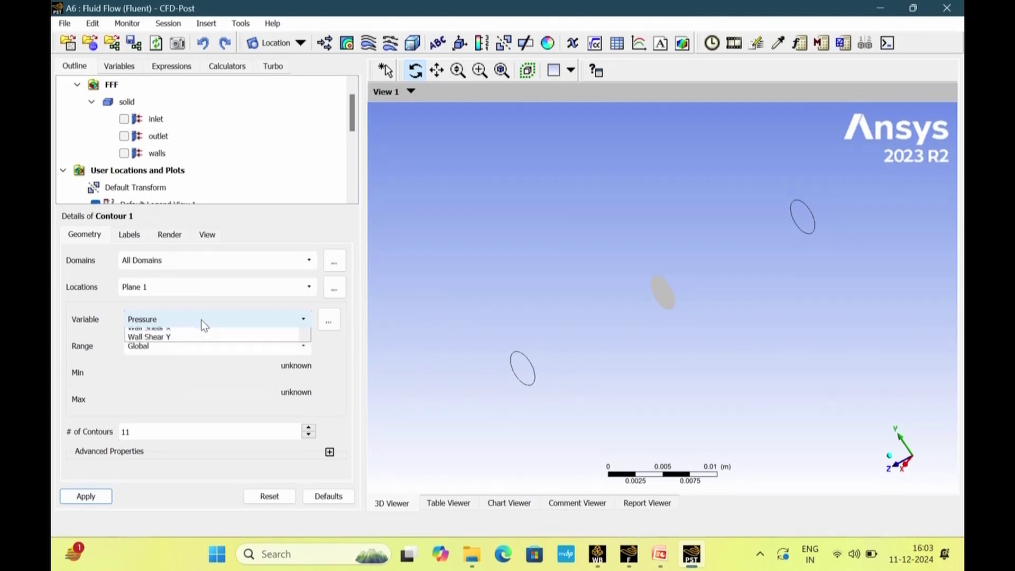
Set the variable of Contour 1 to Velocity, apply it and view the plane face-on.
click(204, 320)
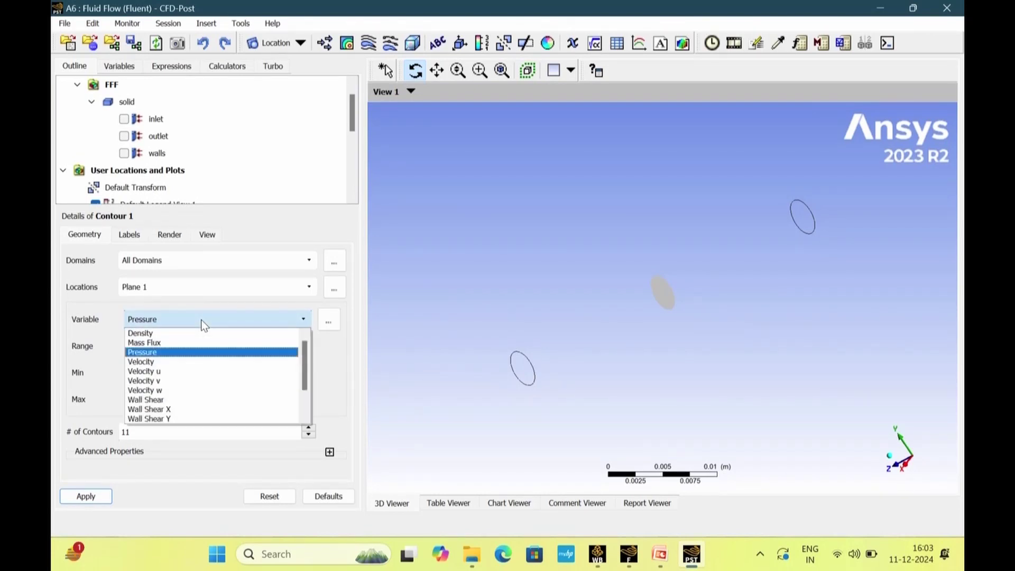
click(176, 363)
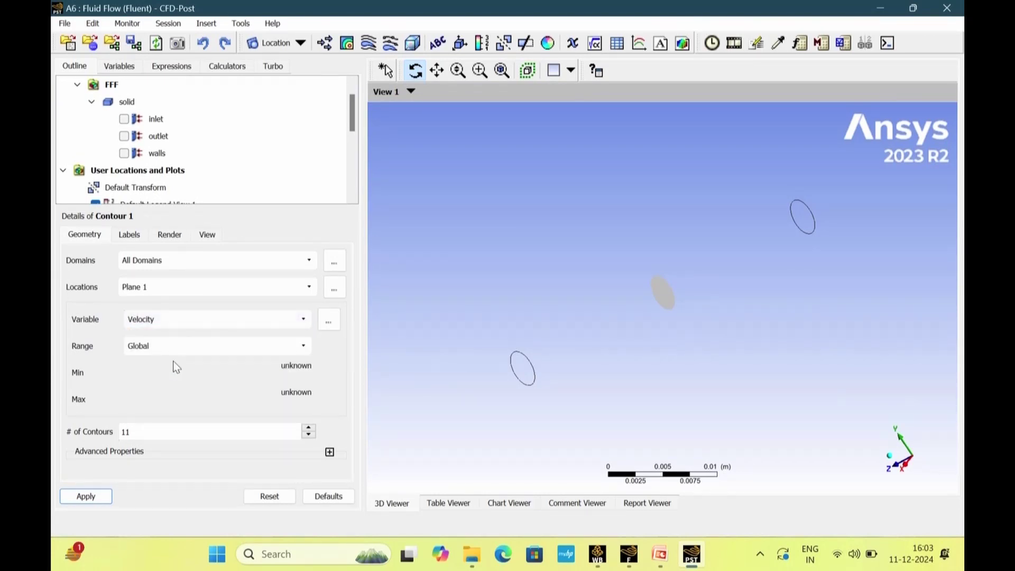
click(84, 496)
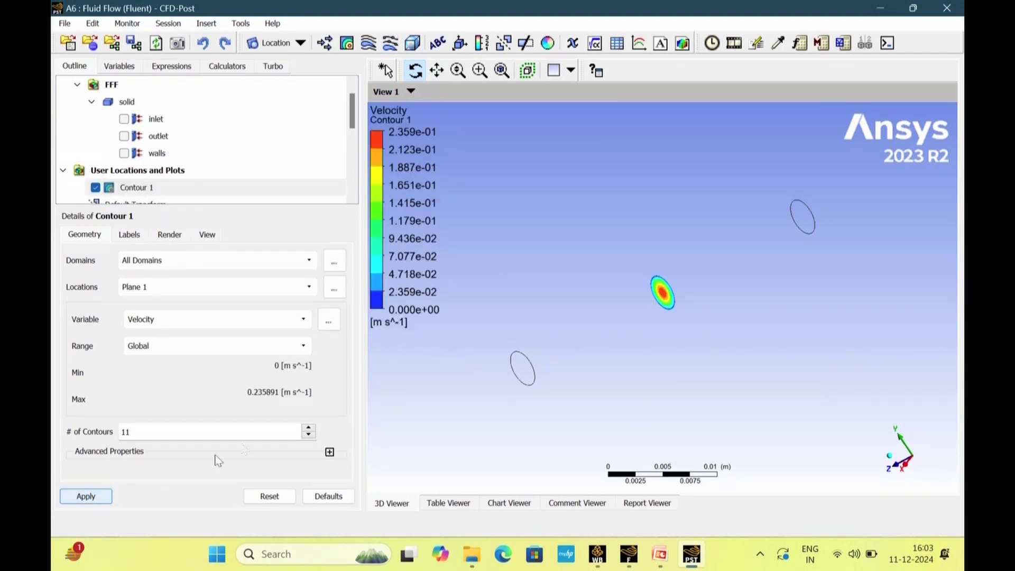
drag(717, 391, 653, 405)
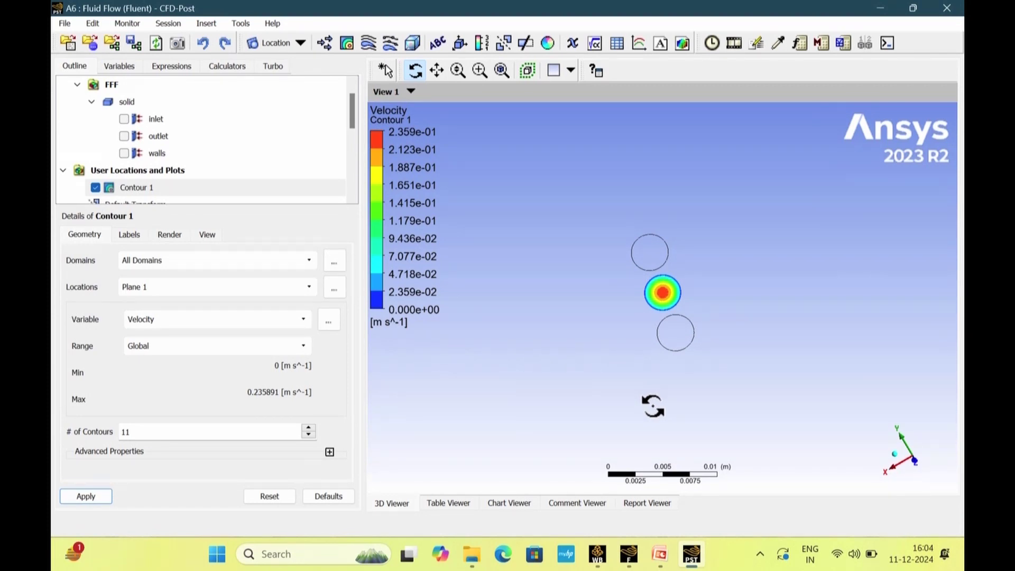
Redefine Plane 1 with the YZ Plane method at X = 0.0017 m, apply it and inspect the contour.
scroll(167, 173, down, 1)
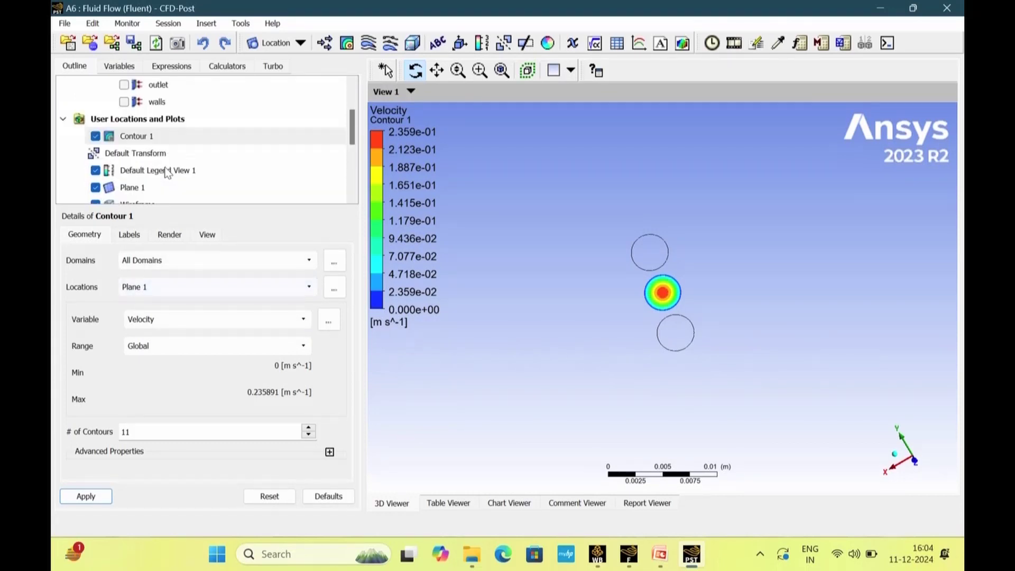
click(132, 188)
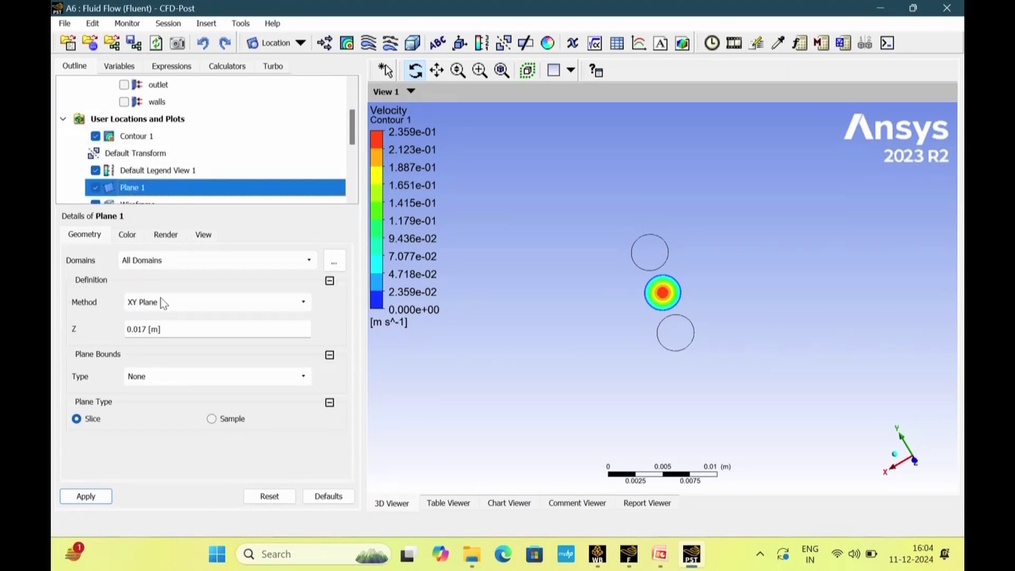
click(161, 303)
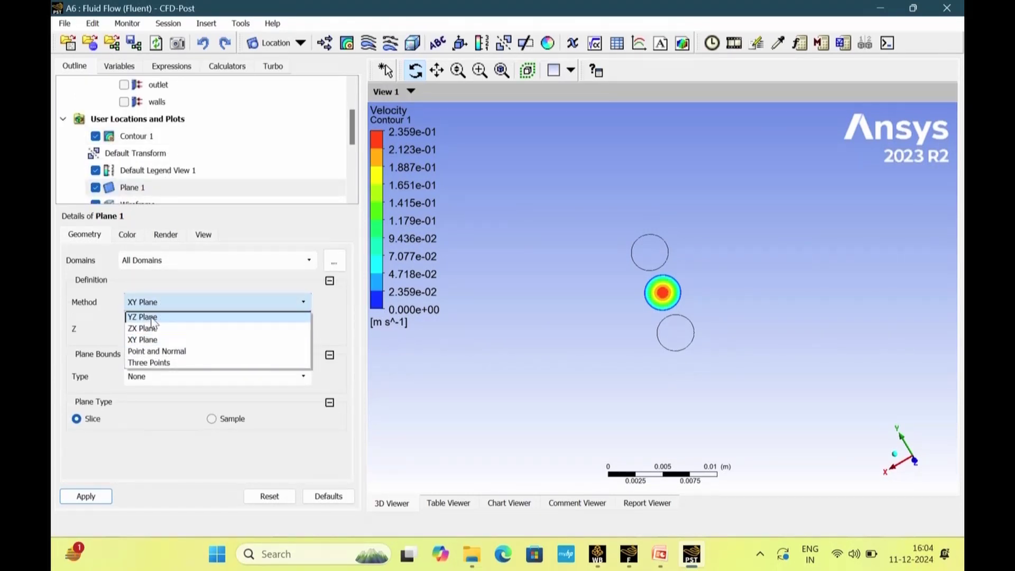
click(152, 318)
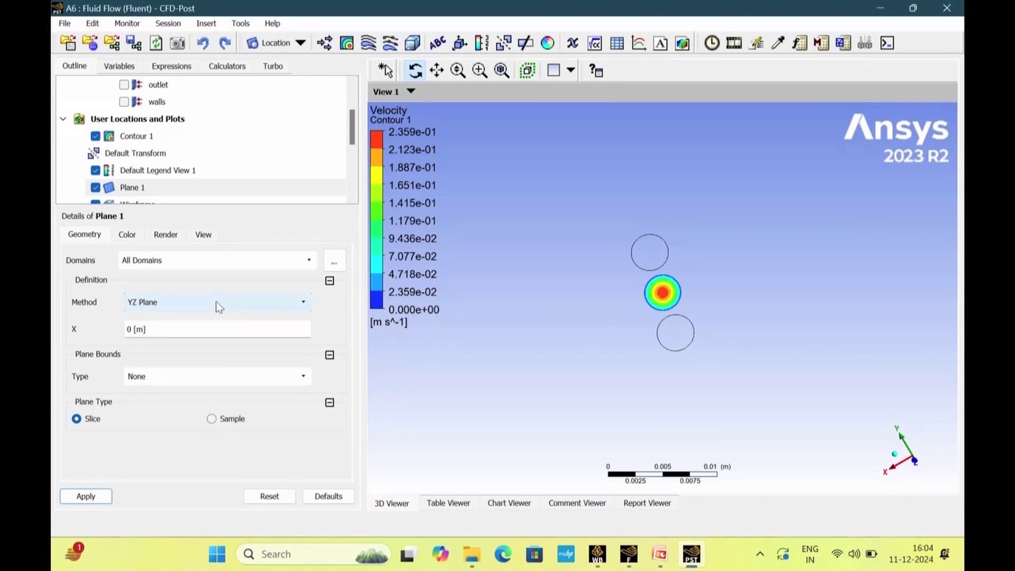
click(152, 334)
drag(148, 330, 119, 333)
key(BackSpace)
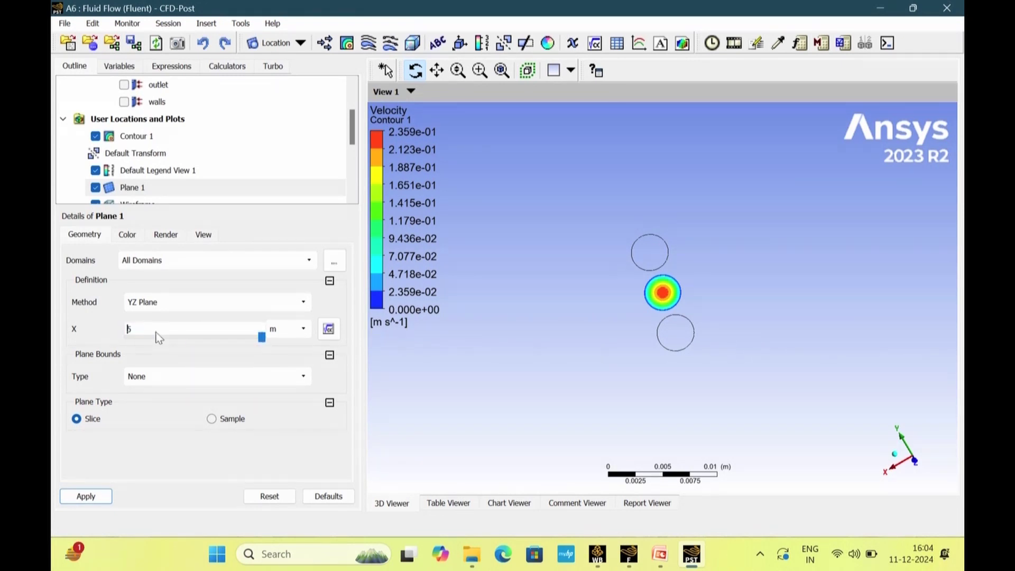
key(Delete)
text(0.0017)
click(86, 496)
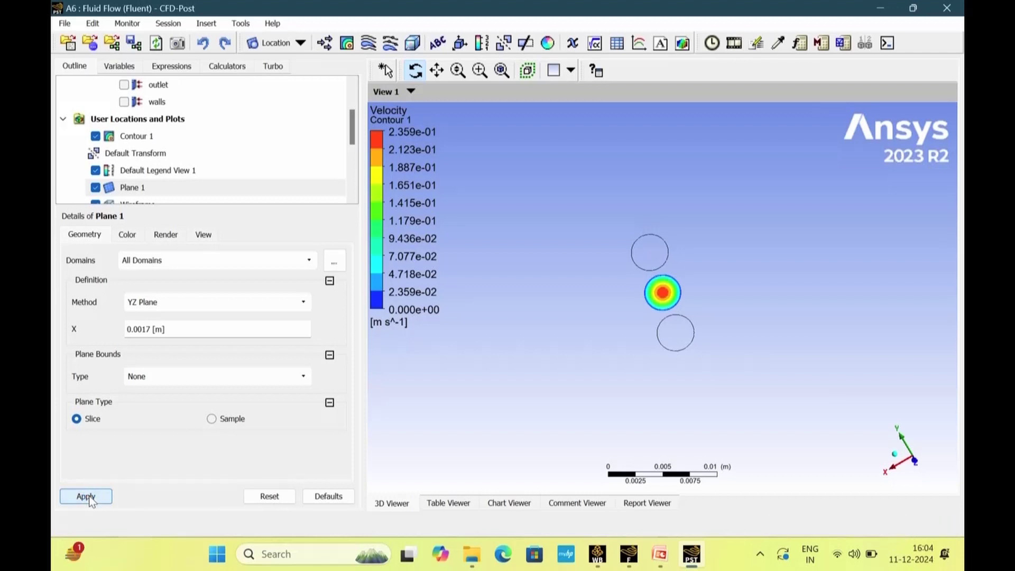
drag(521, 403, 437, 408)
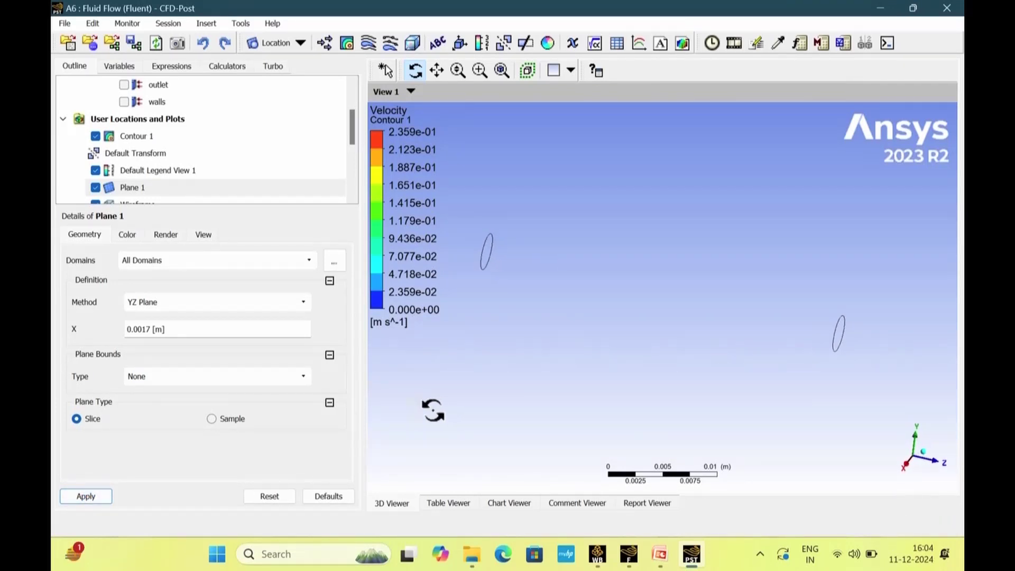
Switch Plane 1 to the ZX Plane method at Y = 0.0 m and apply it.
click(252, 306)
click(229, 328)
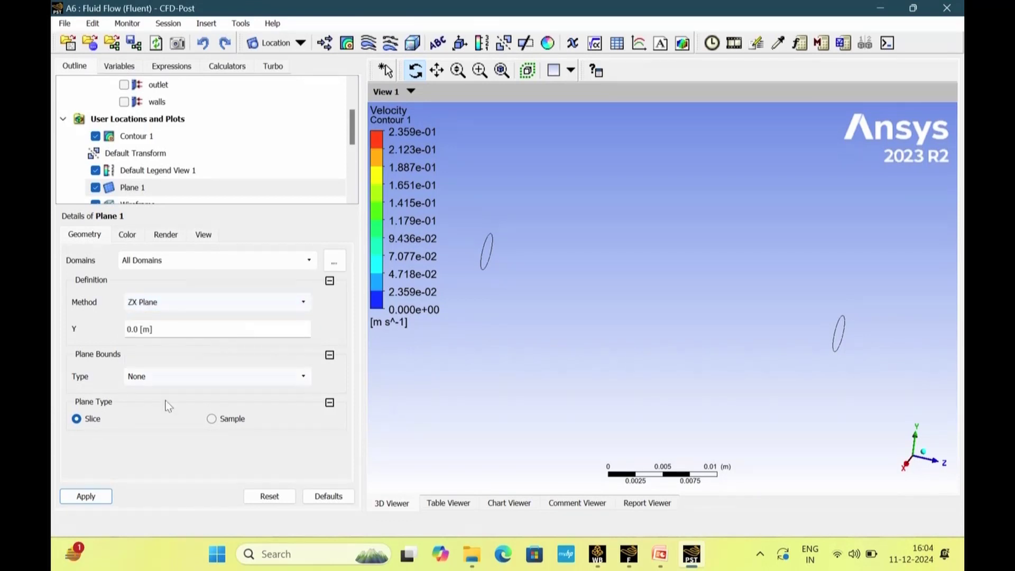
click(86, 496)
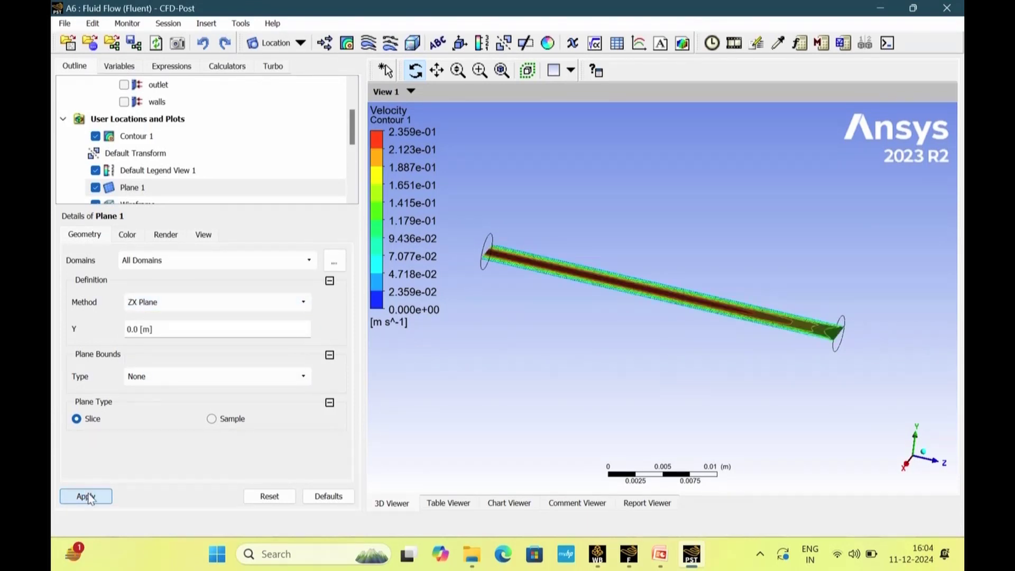
Return Plane 1 to the YZ Plane method at X = 0.0017 m, apply it and inspect the channel.
click(192, 301)
click(193, 316)
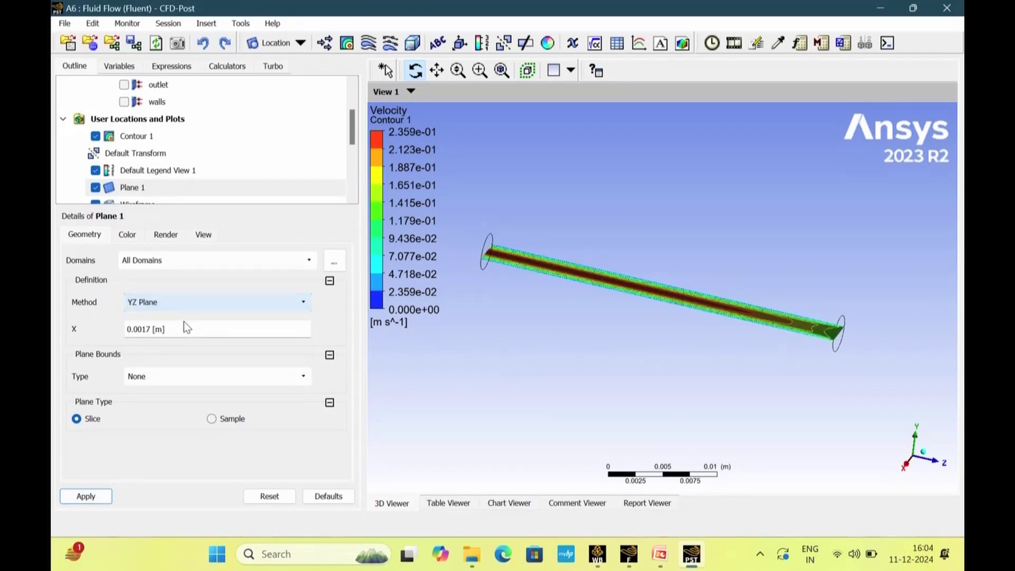
click(105, 496)
mouse_move(682, 314)
mouse_down()
mouse_move(655, 421)
mouse_move(696, 284)
mouse_move(675, 322)
mouse_up()
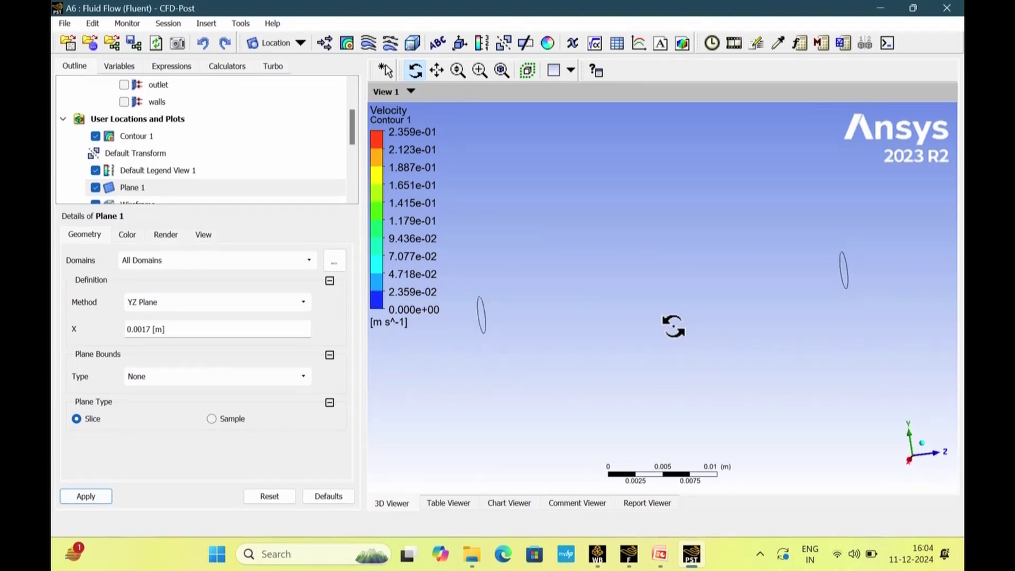
Try X = -0.0017 m for the YZ definition of Plane 1, then remove the minus sign.
click(127, 331)
click(127, 331)
text(-)
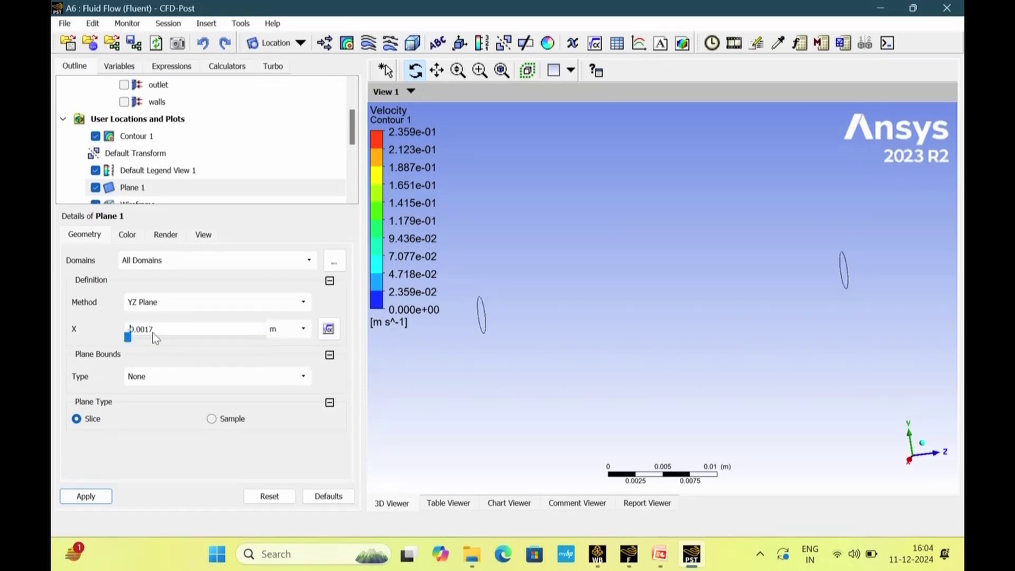
click(88, 497)
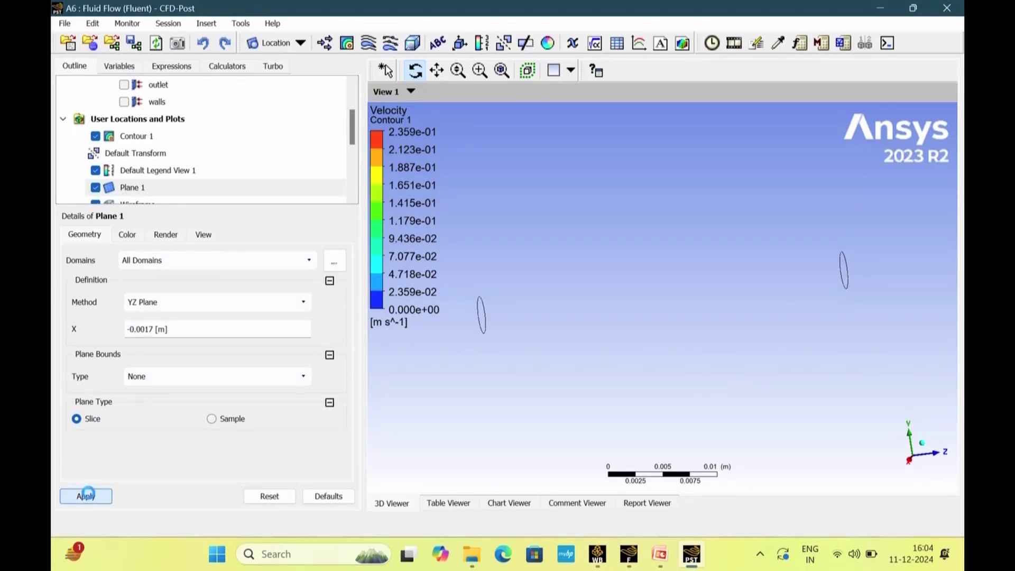
click(132, 330)
double_click(131, 329)
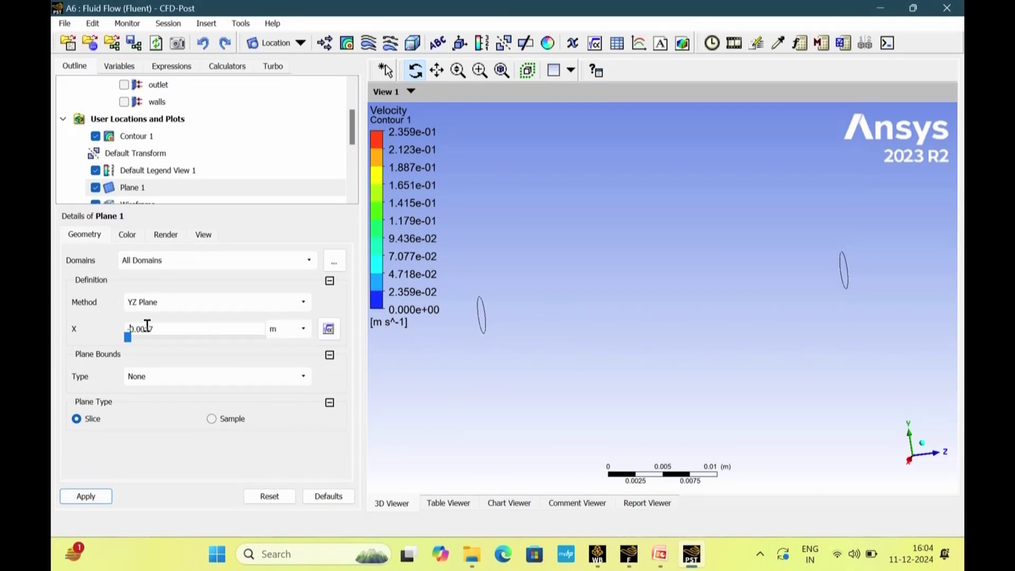
key(BackSpace)
Apply the ZX Plane method at Y = 0.0 m to Plane 1 and examine the velocity contour along the channel.
click(195, 308)
click(182, 326)
click(85, 495)
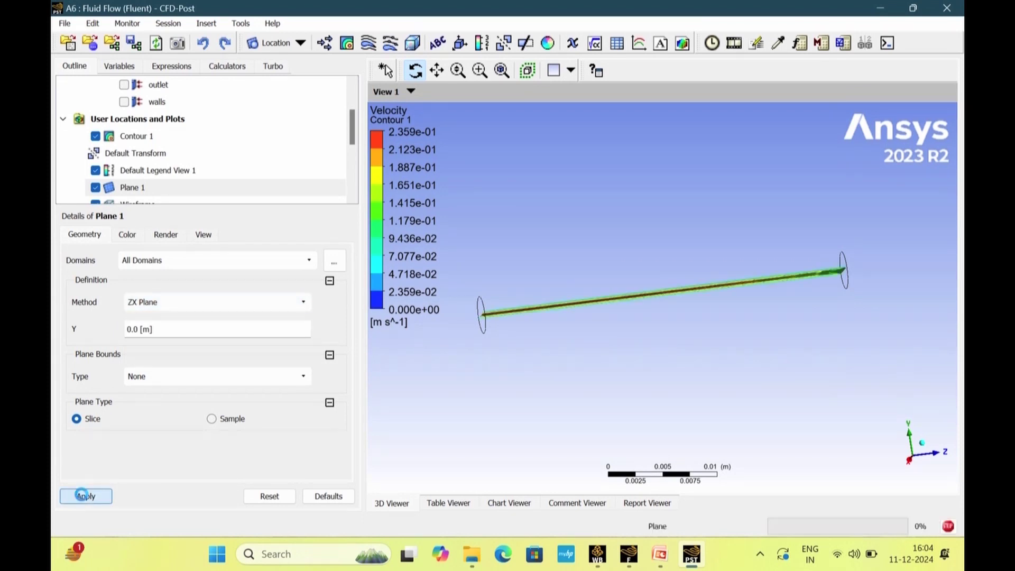
drag(681, 365, 631, 368)
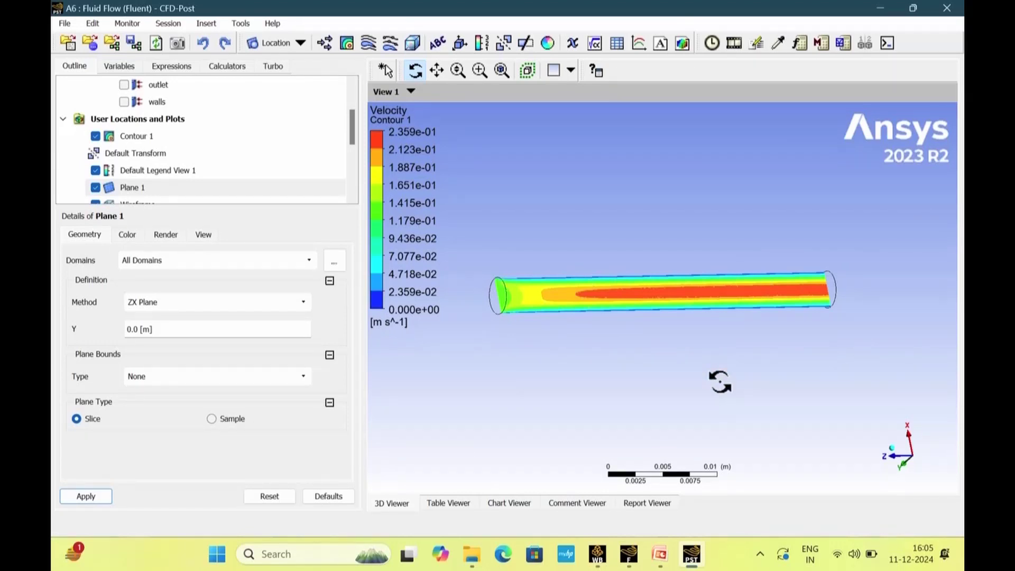
Apply the YZ Plane method at X = 0.0017 m to Plane 1 and close CFD-Post.
click(180, 301)
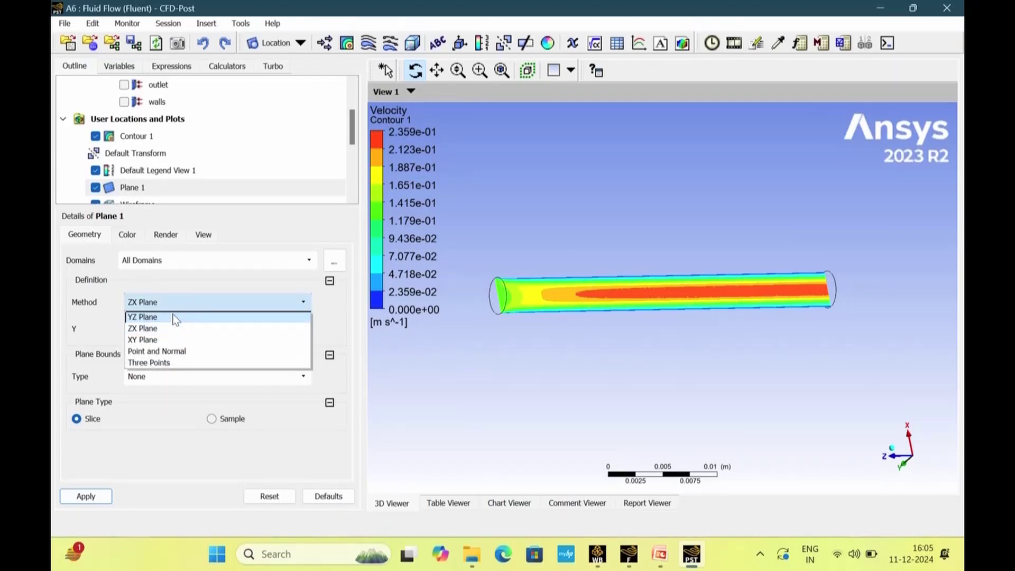
click(174, 318)
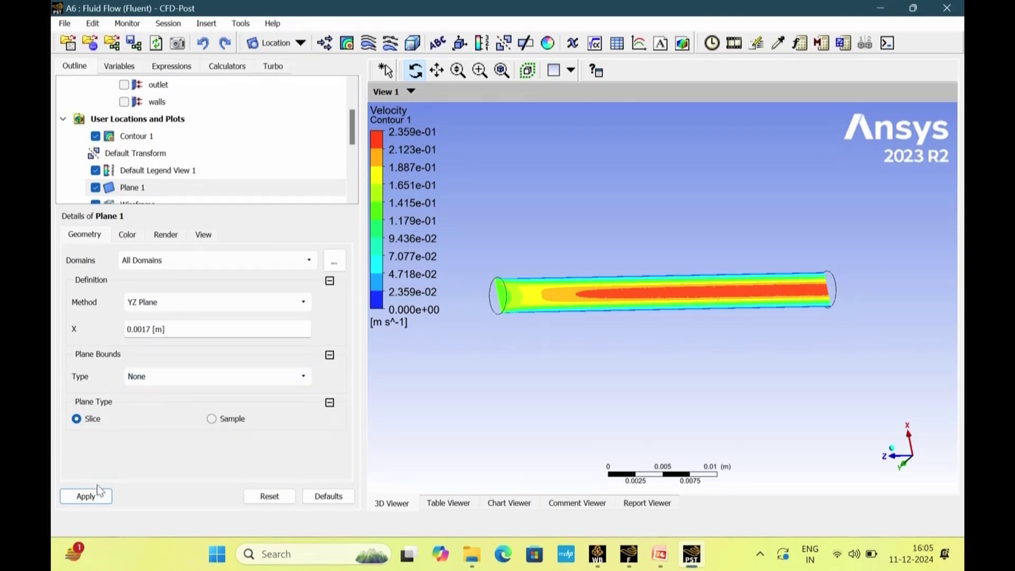
click(87, 497)
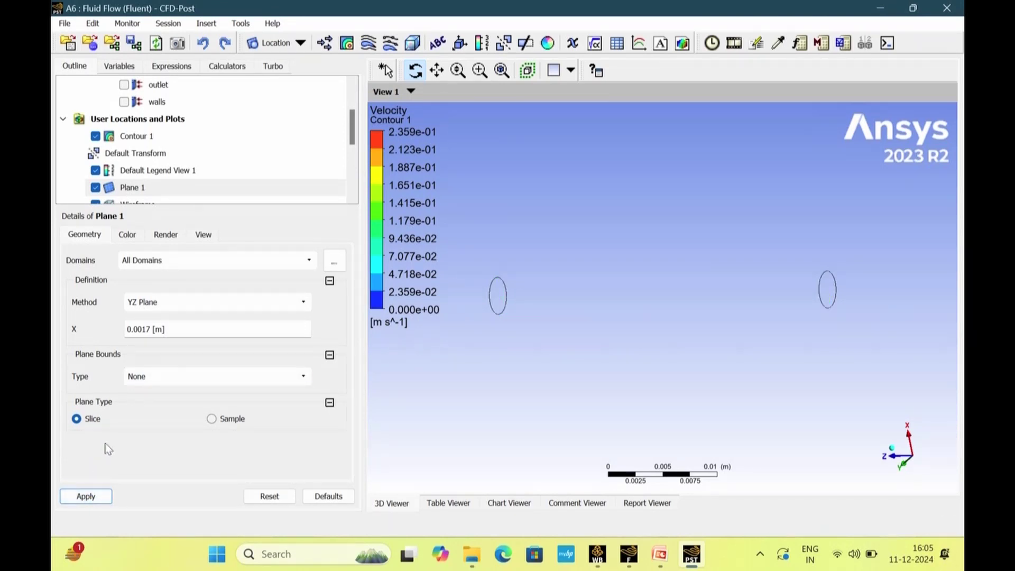
double_click(148, 337)
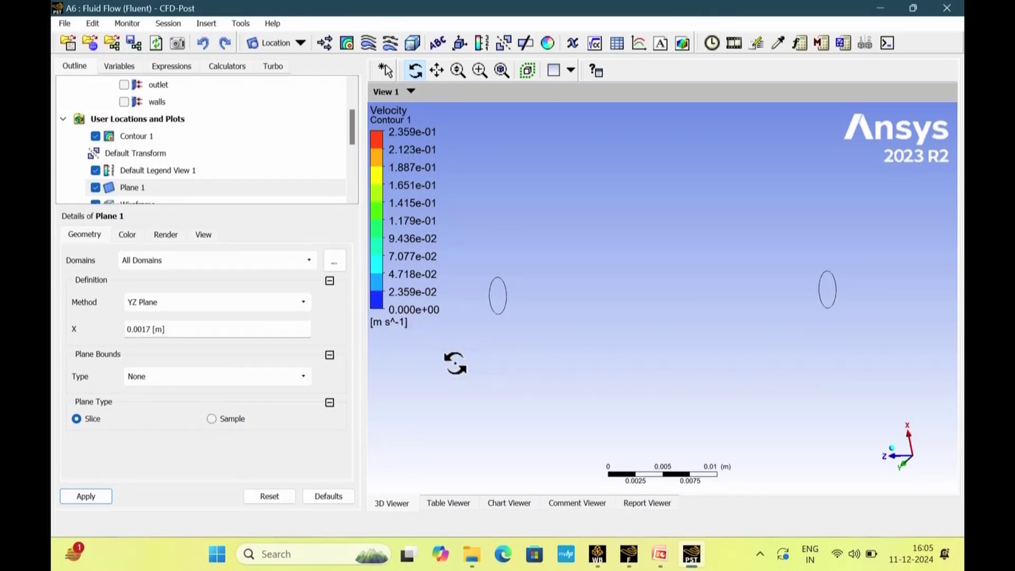
click(952, 9)
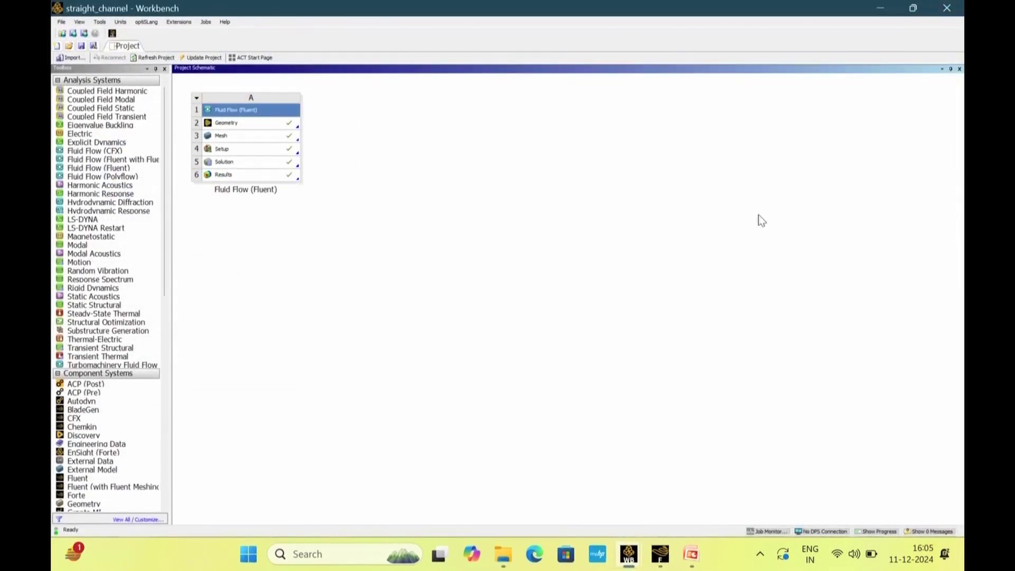
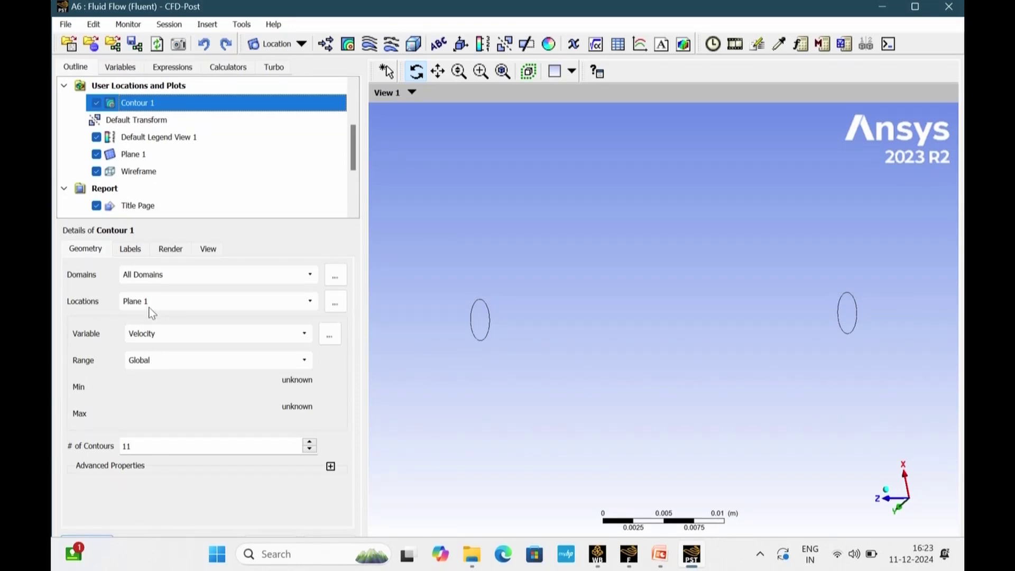
Reapply Contour 1 and redefine Plane 1 with the ZX Plane method at Y = 0.0 m to show the lengthwise velocity contour.
click(915, 6)
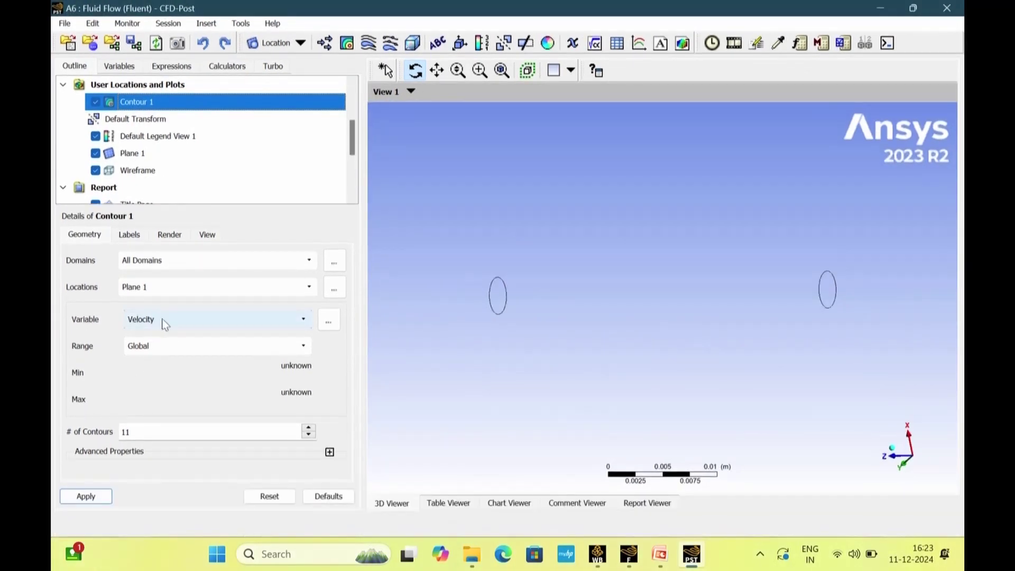
click(89, 495)
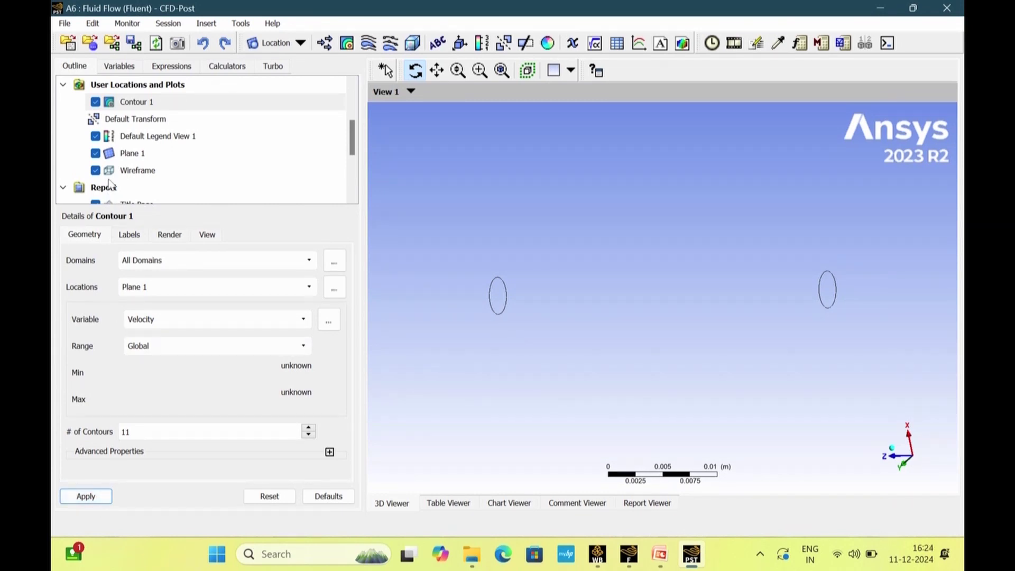
click(127, 153)
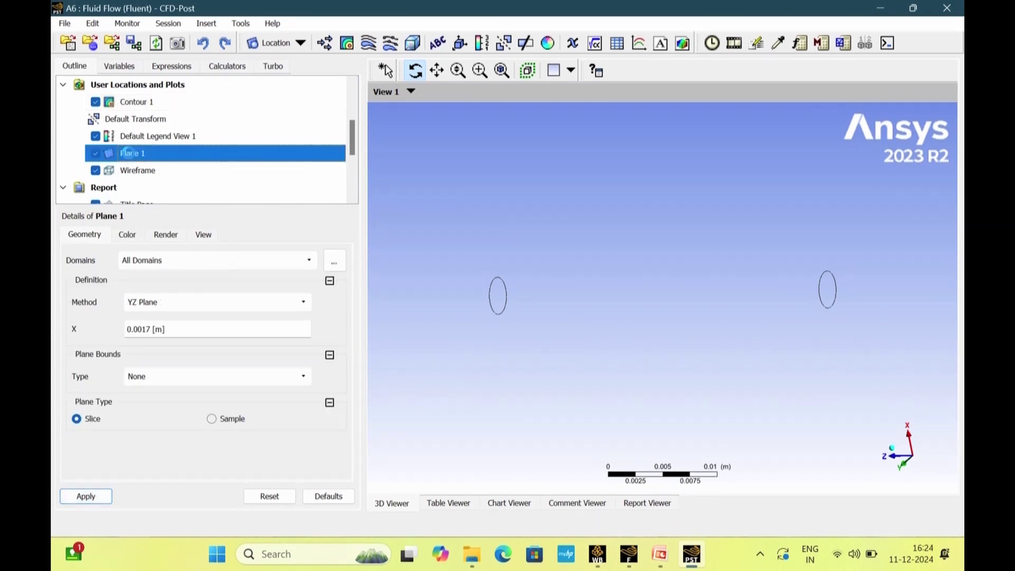
click(188, 304)
click(170, 329)
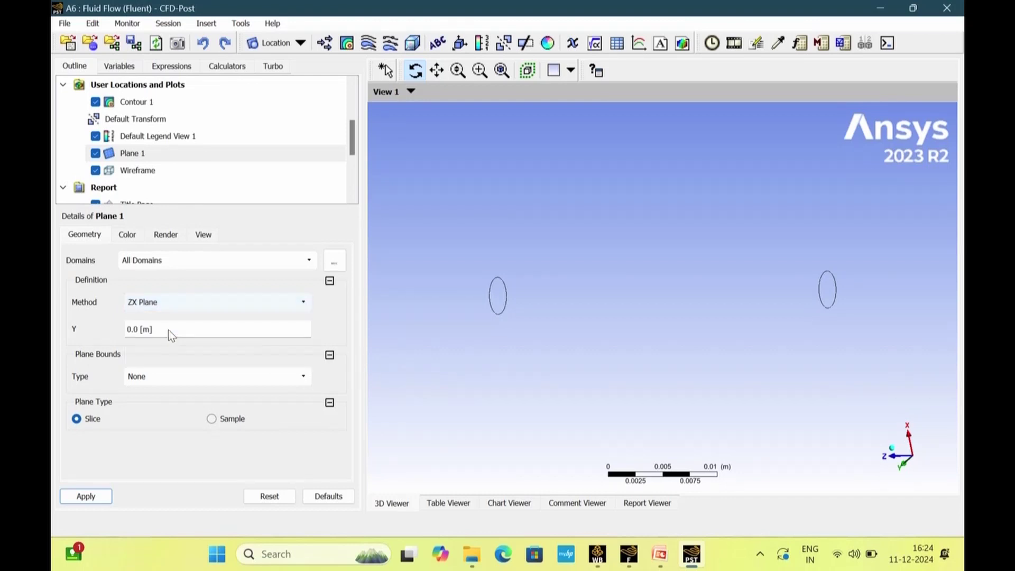
click(95, 497)
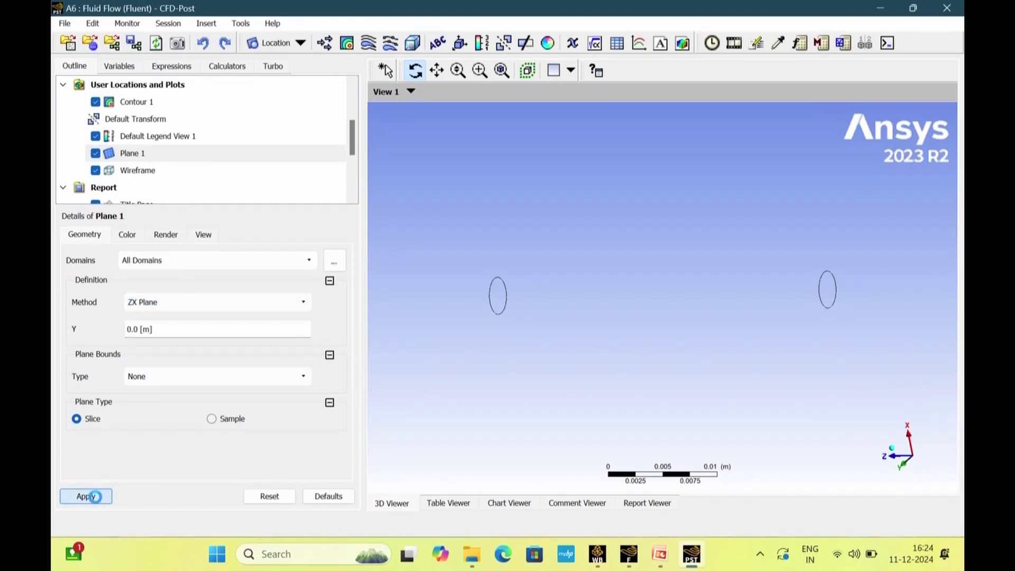
drag(553, 350, 539, 384)
Insert a line location named Line 1.
click(299, 43)
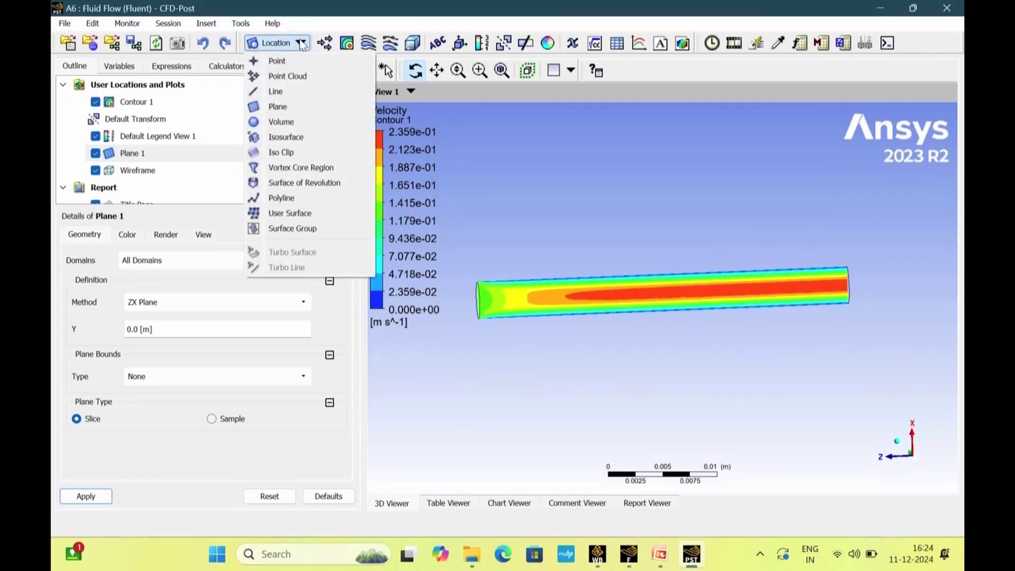
click(290, 96)
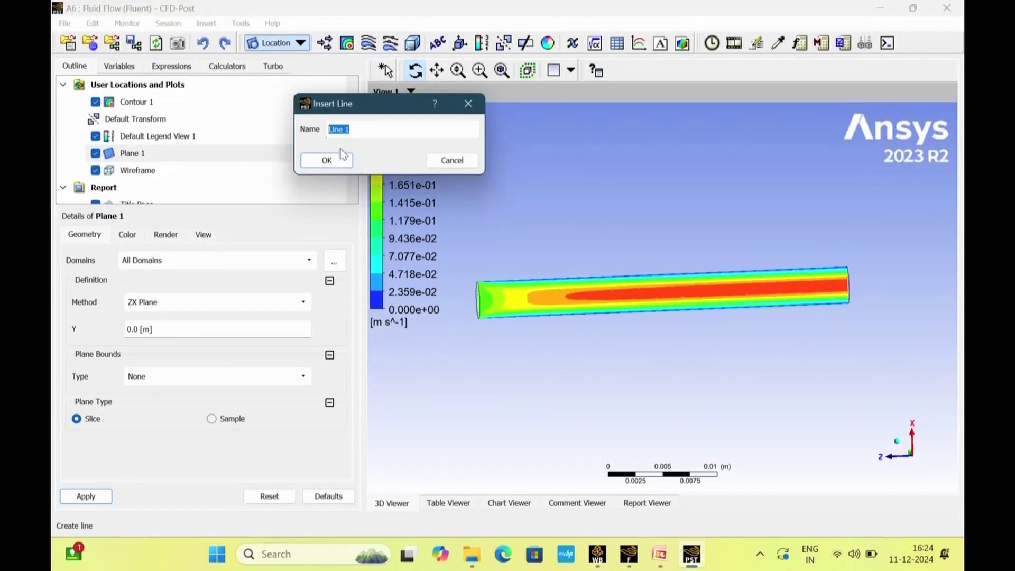
click(327, 160)
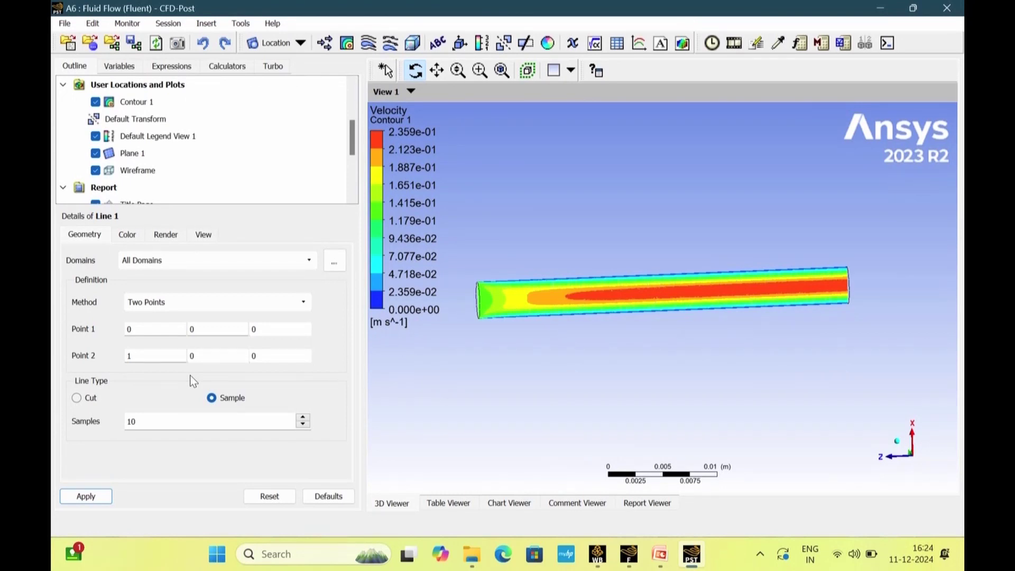
Try a Y coordinate of -0.017 for Point 1 of Line 1, then reset it to 0.
click(220, 330)
key(BackSpace)
text(-1)
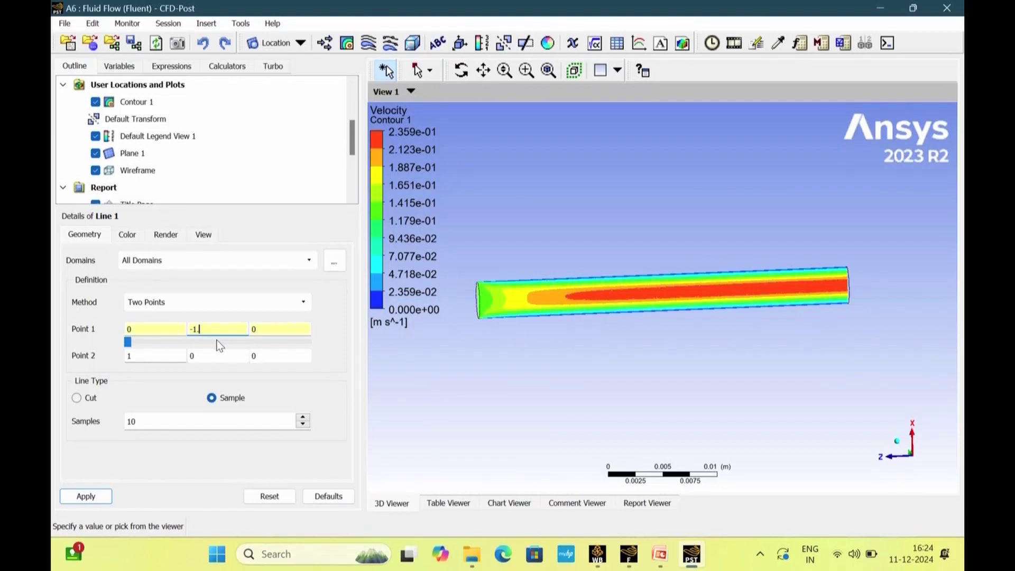
key(BackSpace)
text(0.017)
click(134, 355)
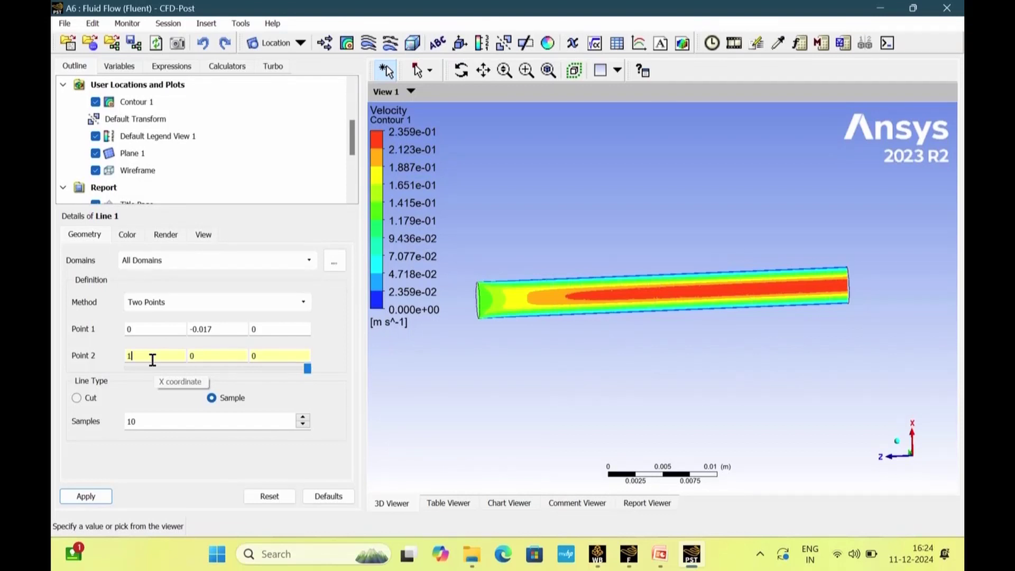
mouse_move(849, 418)
middle_down()
mouse_move(842, 423)
mouse_move(859, 415)
mouse_move(850, 416)
middle_up()
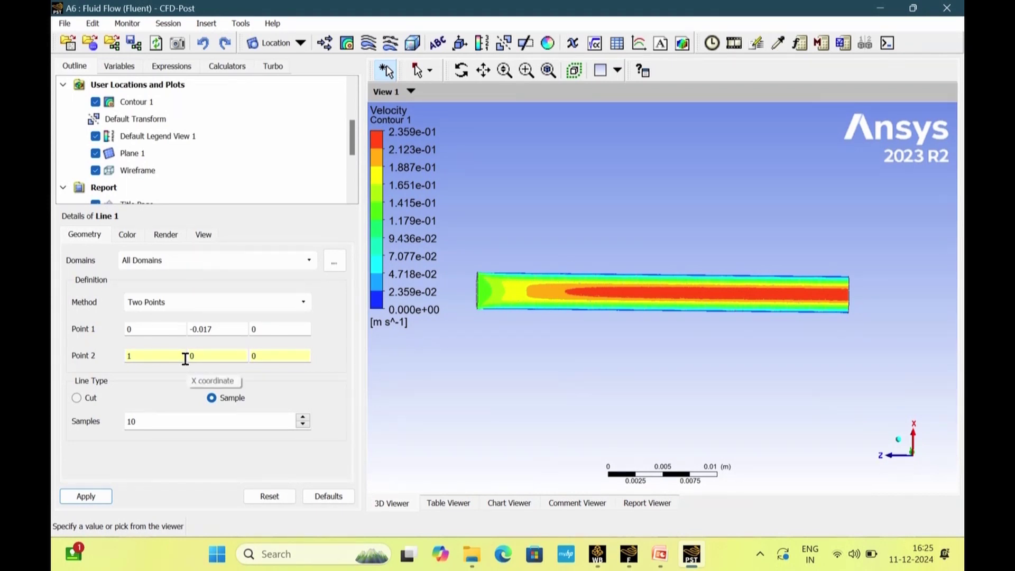
click(223, 329)
double_click(222, 329)
text(0)
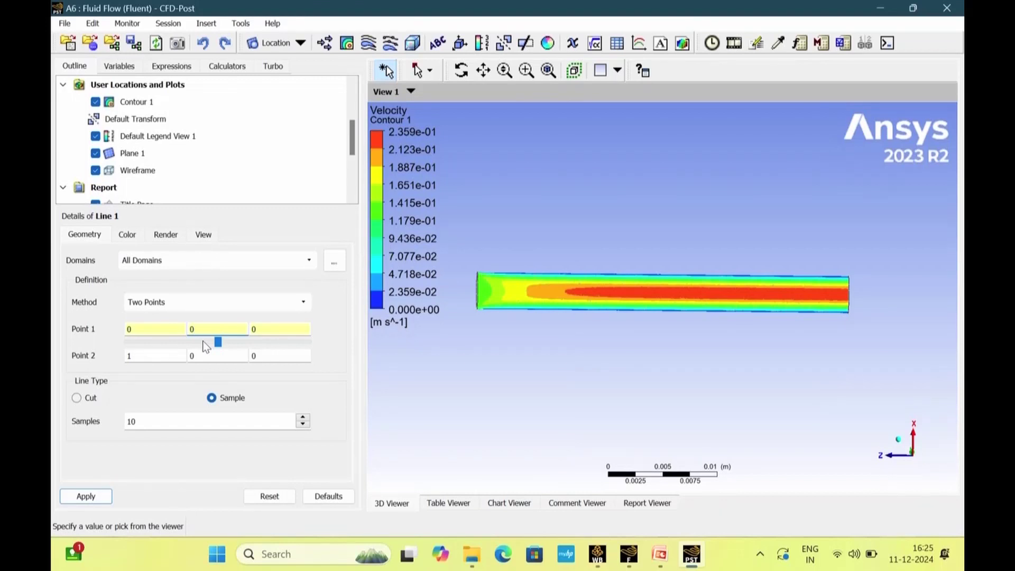
Try a Z coordinate of 0.017 for Point 1 of Line 1, restore it to 0 and check the channel's orientation.
click(276, 328)
text(.017)
key(BackSpace)
key(BackSpace)
key(BackSpace)
key(BackSpace)
mouse_move(642, 324)
middle_down()
mouse_move(642, 343)
mouse_move(679, 342)
mouse_move(643, 343)
mouse_move(649, 332)
middle_up()
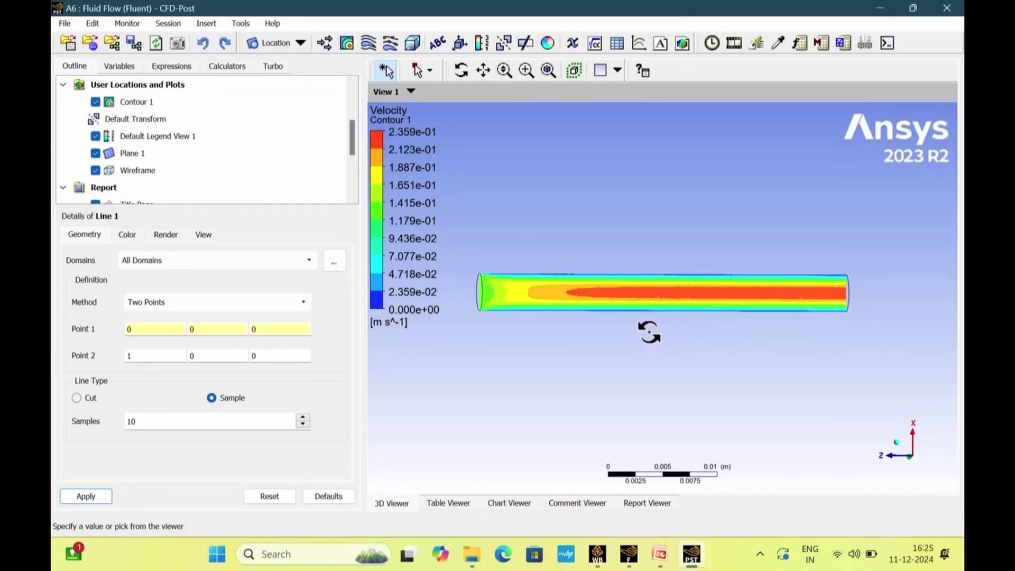
Define Line 1 from Point 1 (0, 0, 0.017) to Point 2 (0.0034, 0, 0.017) and apply it.
click(143, 355)
key(BackSpace)
text(0.0034)
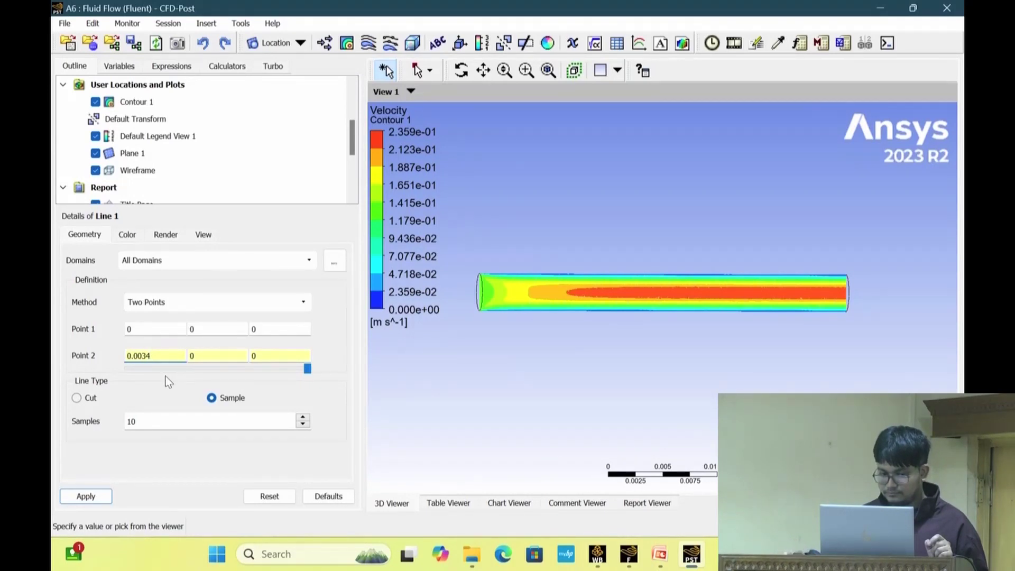
click(270, 330)
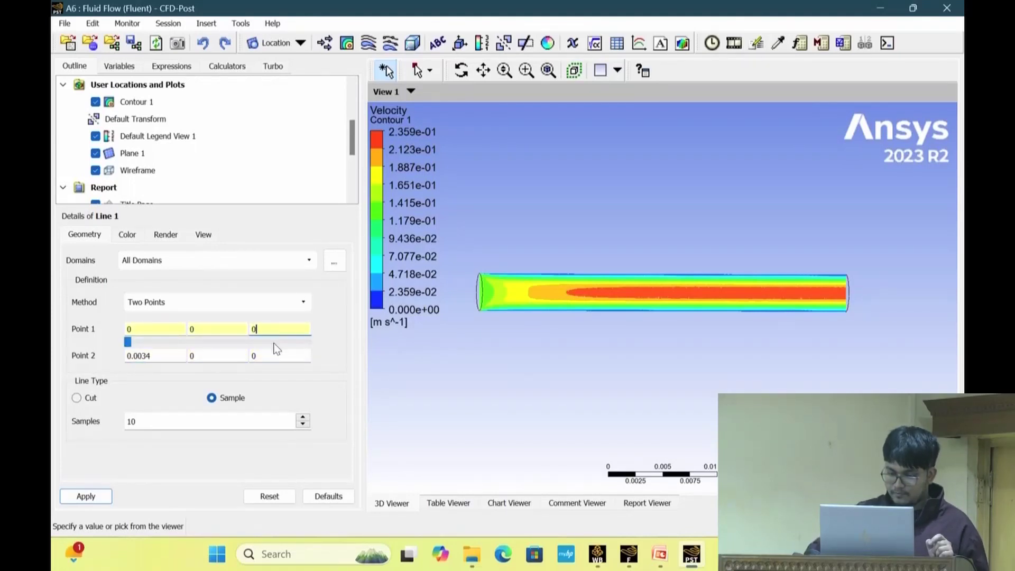
text(.017)
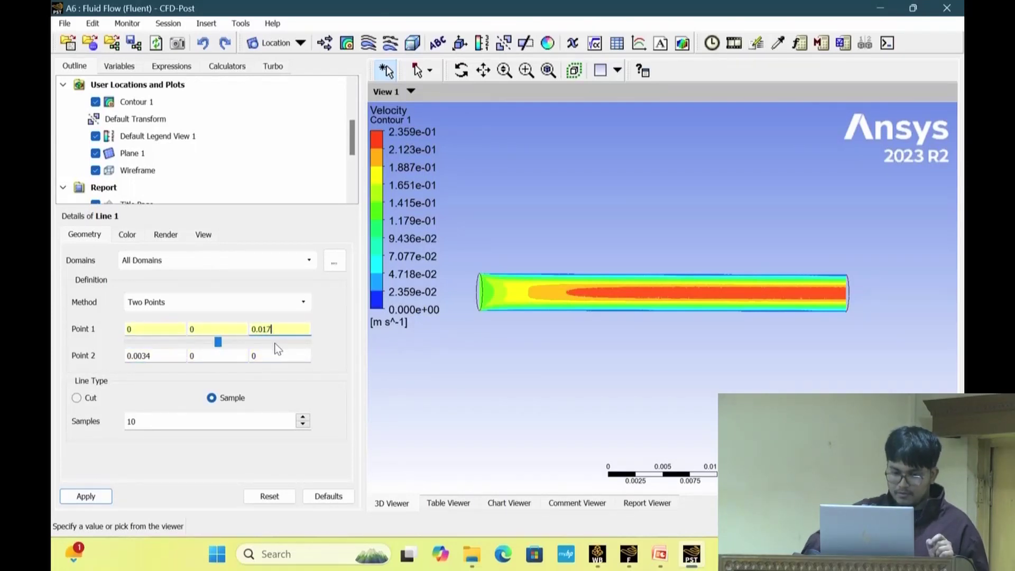
click(267, 359)
text(.017)
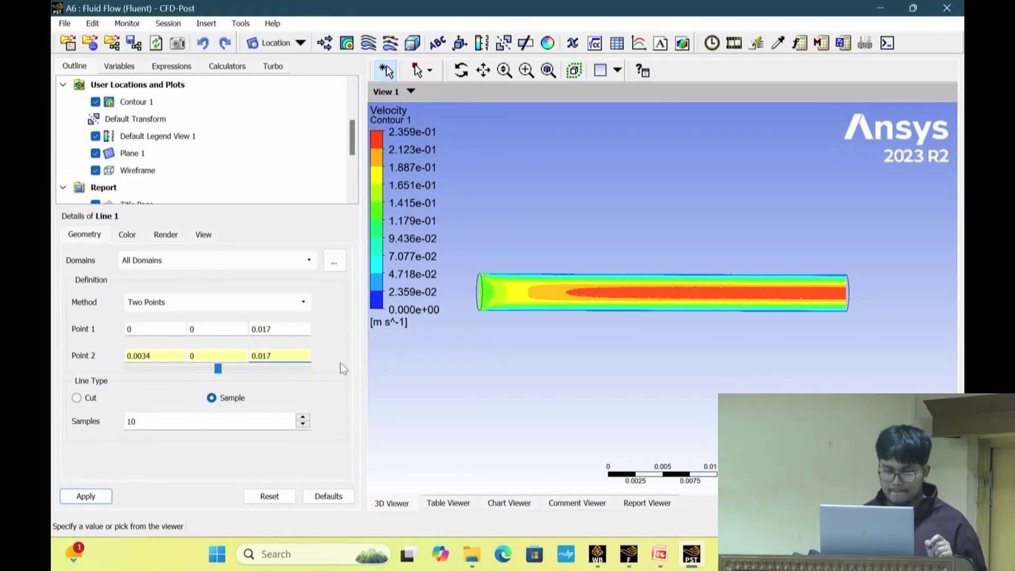
click(86, 497)
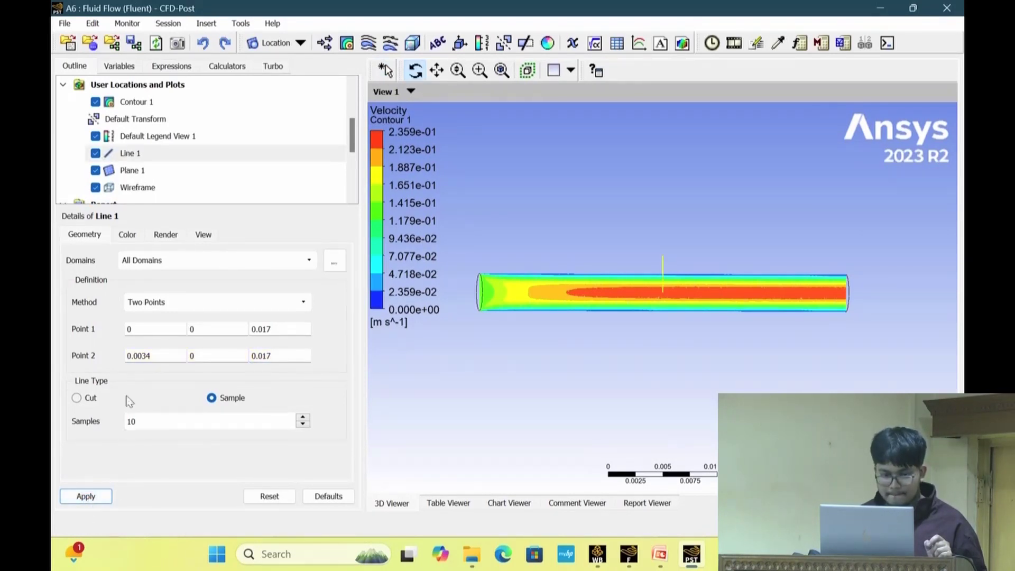
Set the X coordinates of Point 1 and Point 2 of Line 1 to -0.0017 and apply the change.
click(151, 330)
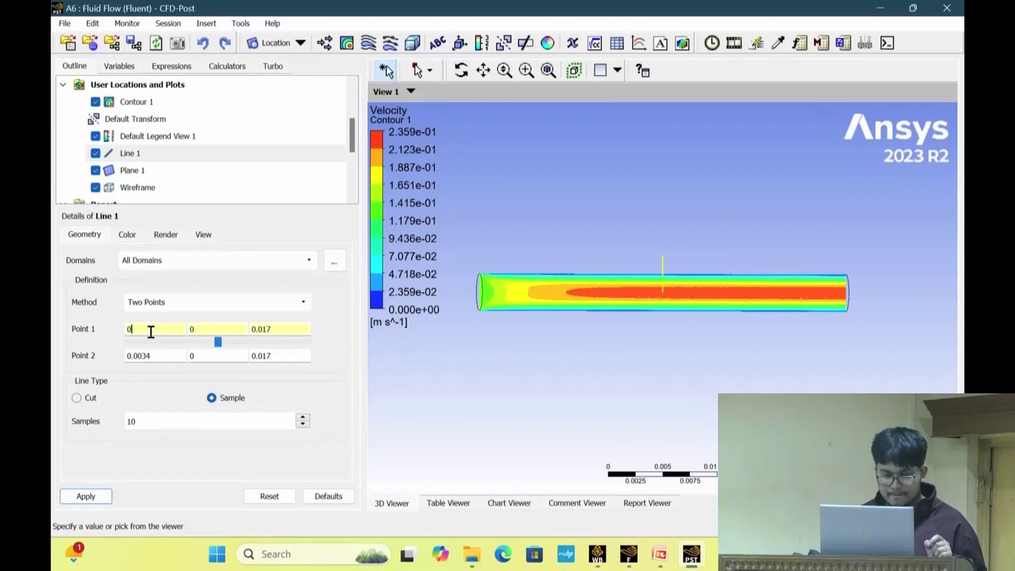
key(BackSpace)
text(-0.)
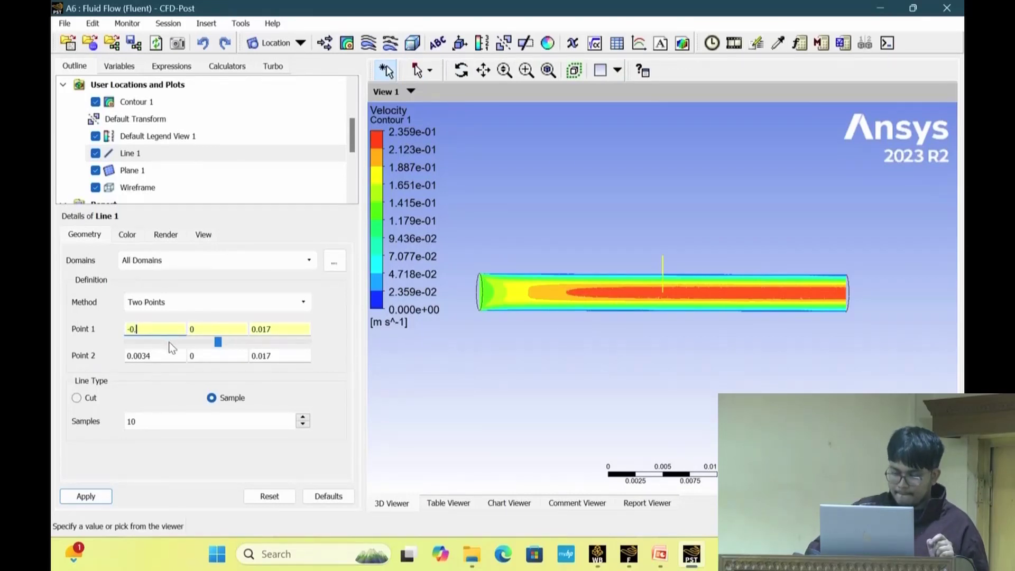
text(0017)
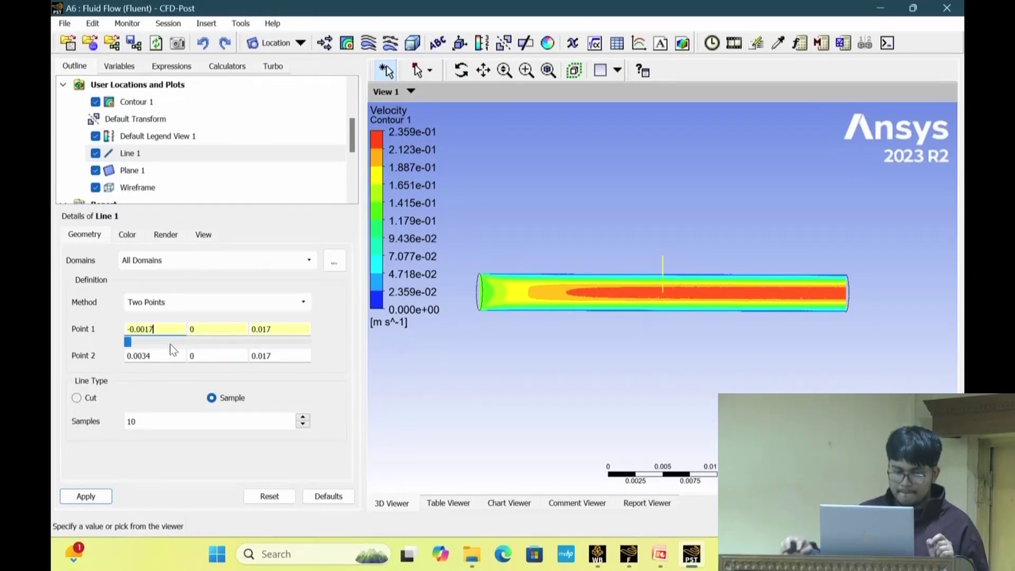
click(174, 353)
key(BackSpace)
key(BackSpace)
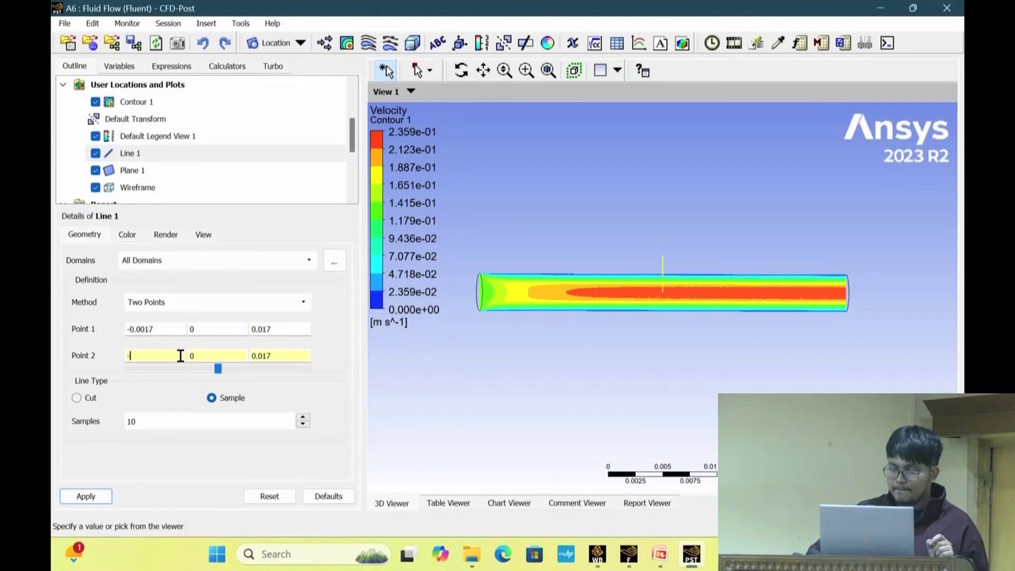
text(17)
click(89, 499)
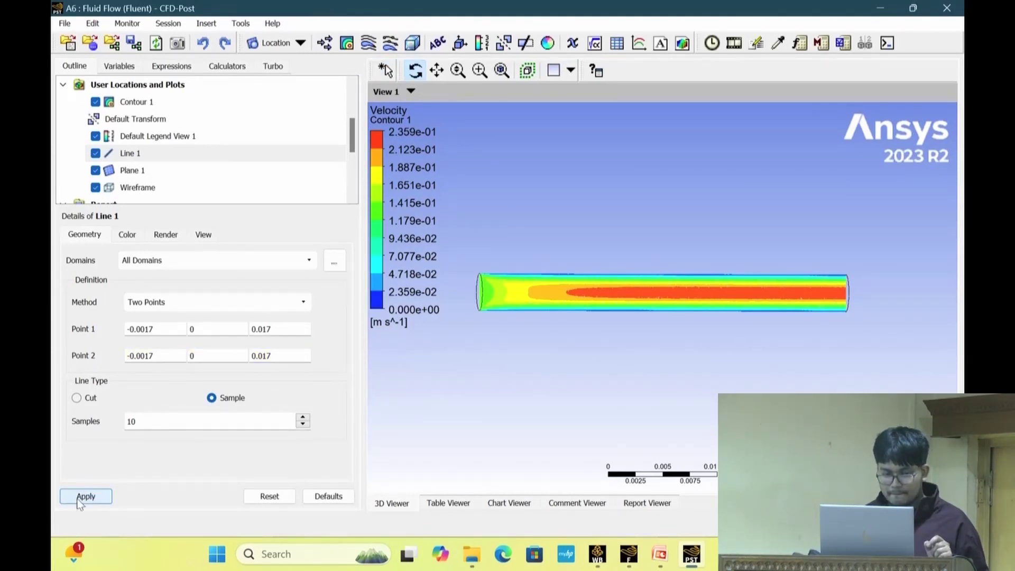
Hide Contour 1, set the X coordinate of Point 2 of Line 1 to 0.0017 and apply it.
click(95, 101)
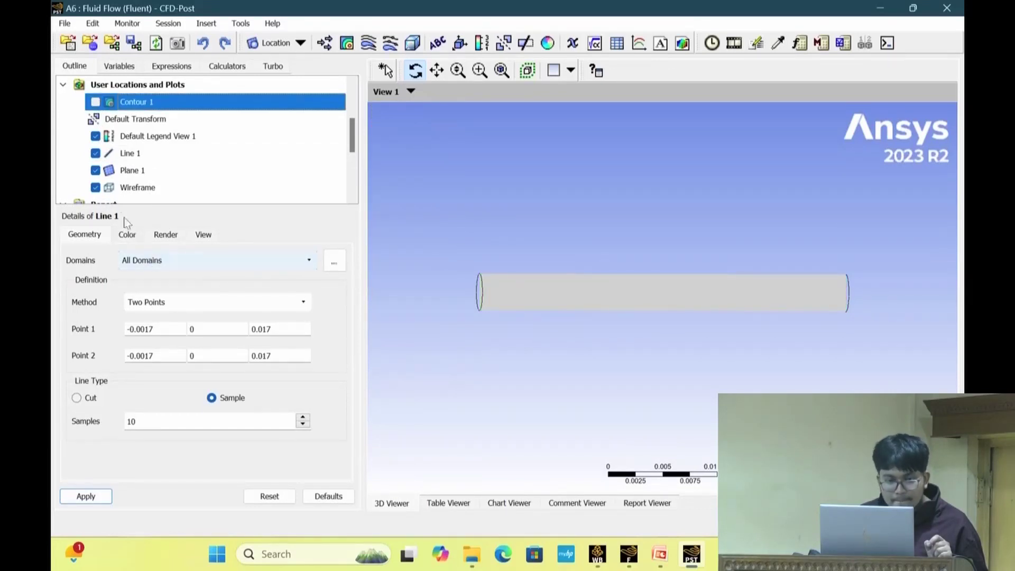
click(86, 496)
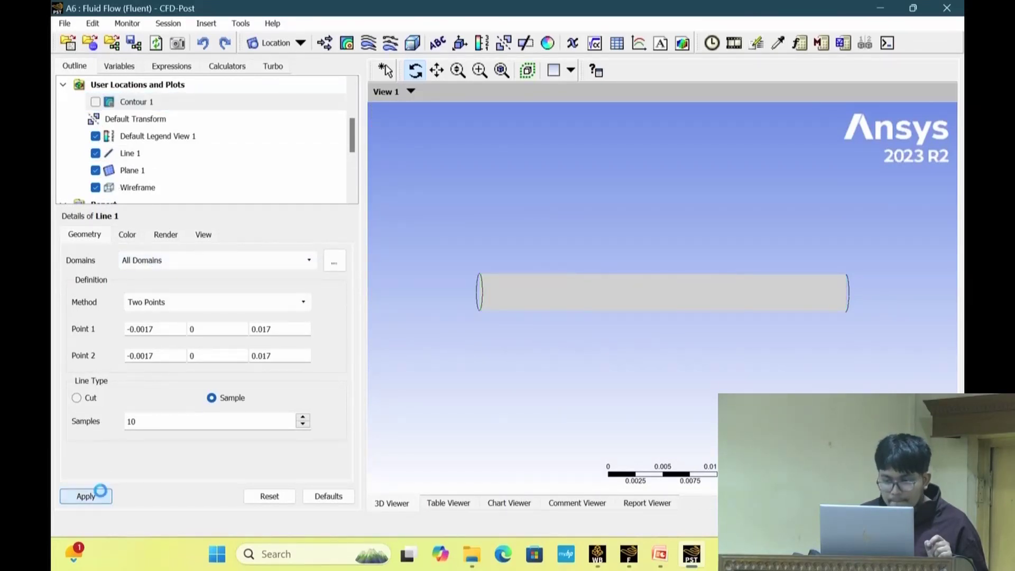
click(133, 356)
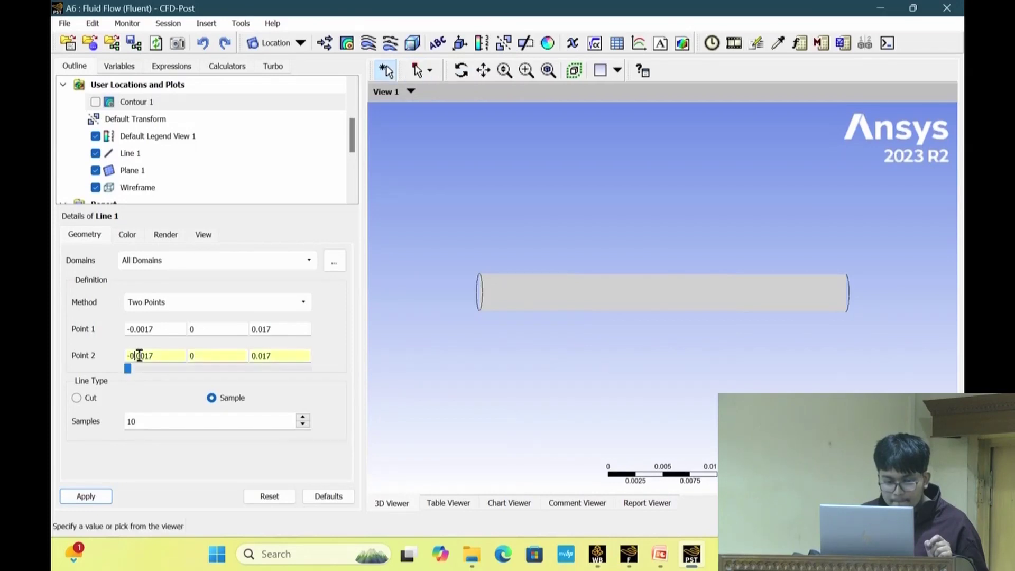
key(BackSpace)
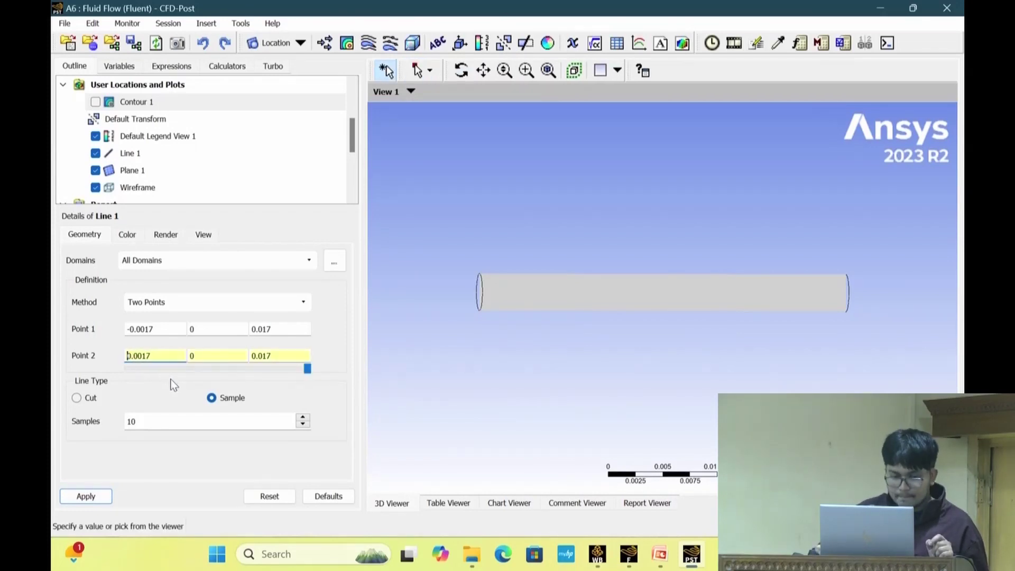
click(101, 496)
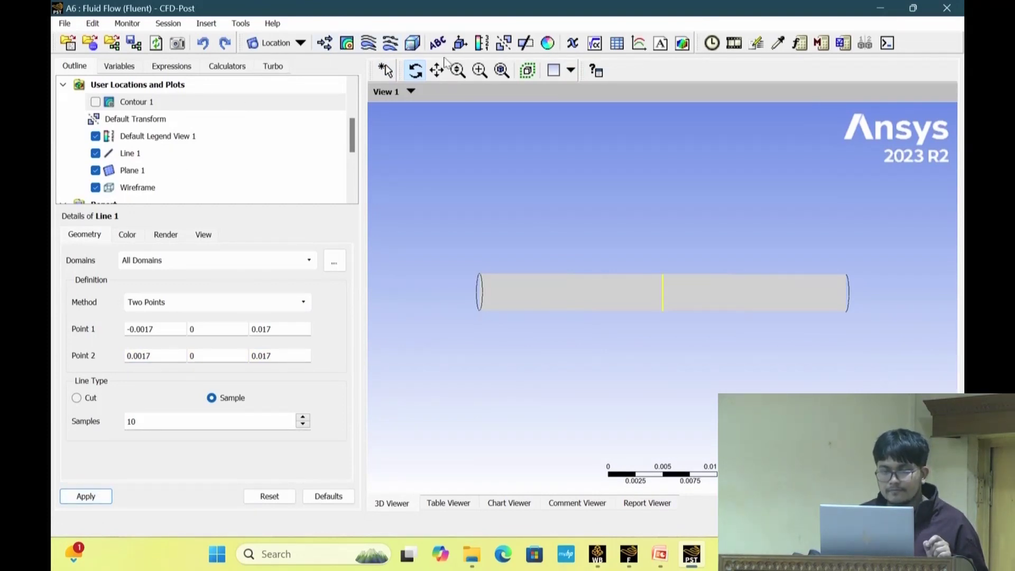
Insert a chart named Chart 1, keep Chart Count as its X-axis variable and choose Velocity for the Y axis.
click(638, 45)
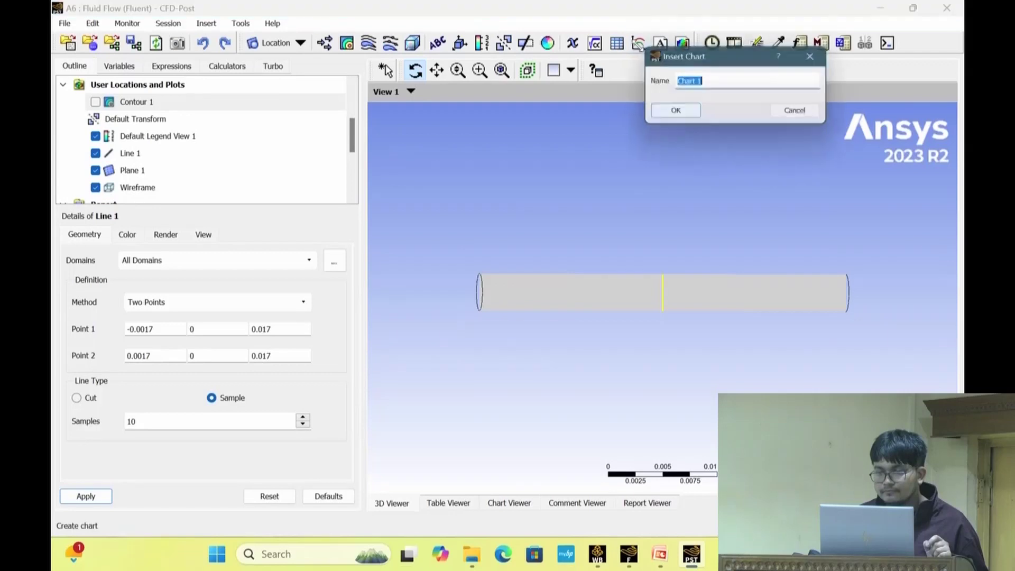
click(690, 115)
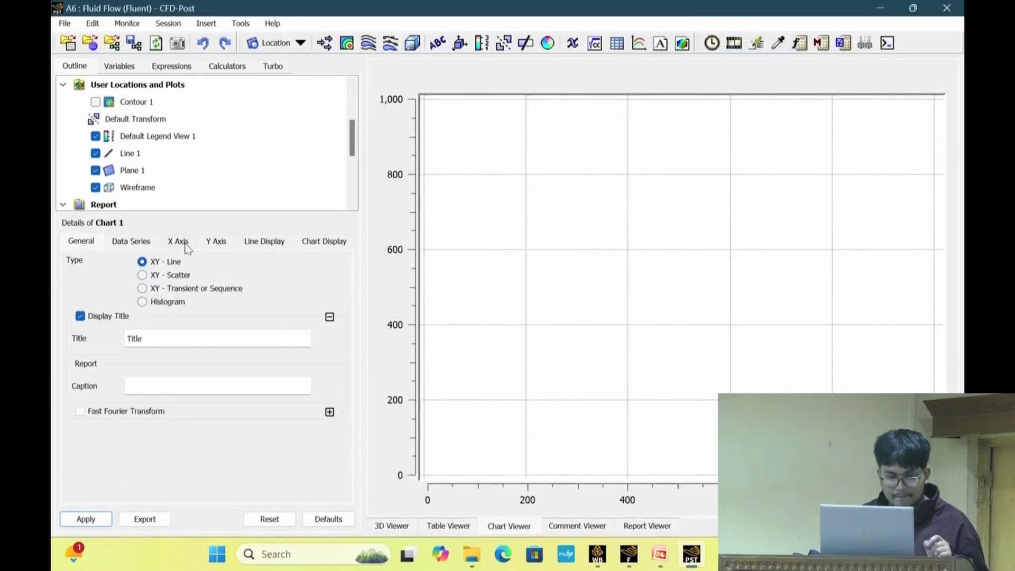
click(185, 245)
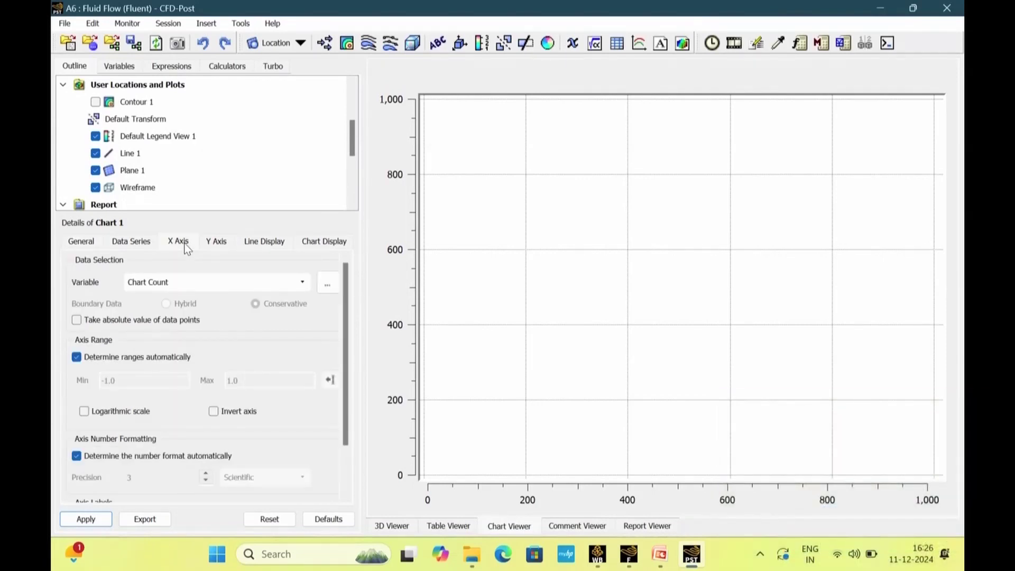
click(222, 246)
click(182, 243)
click(278, 287)
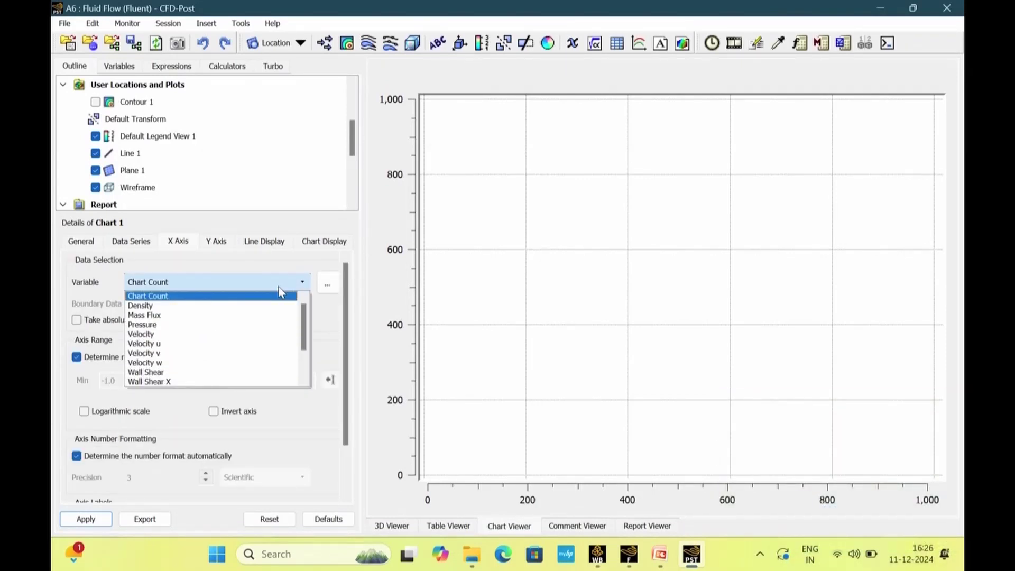
scroll(265, 317, down, 2)
scroll(265, 317, up, 2)
click(260, 268)
click(215, 243)
click(231, 278)
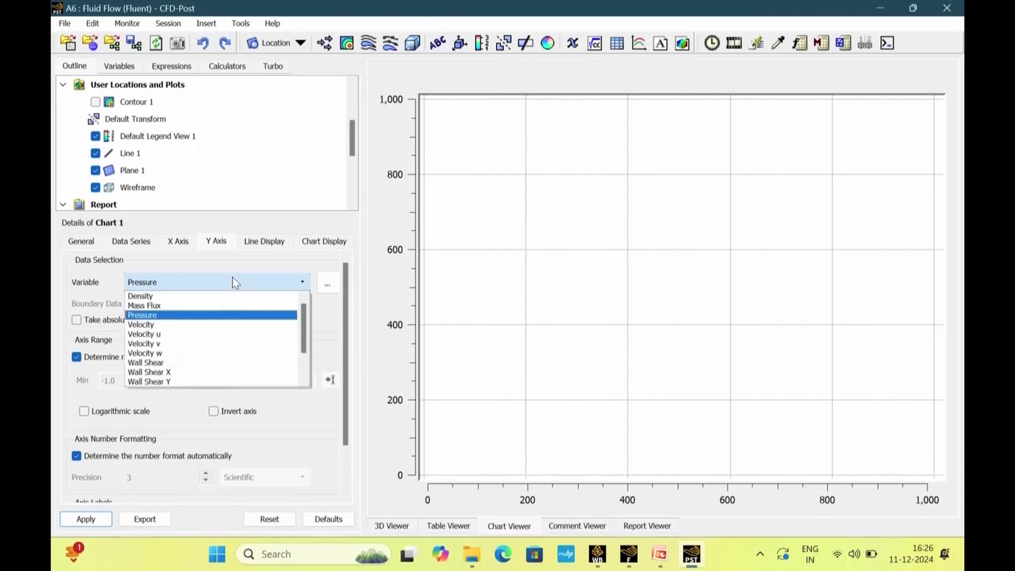
click(202, 325)
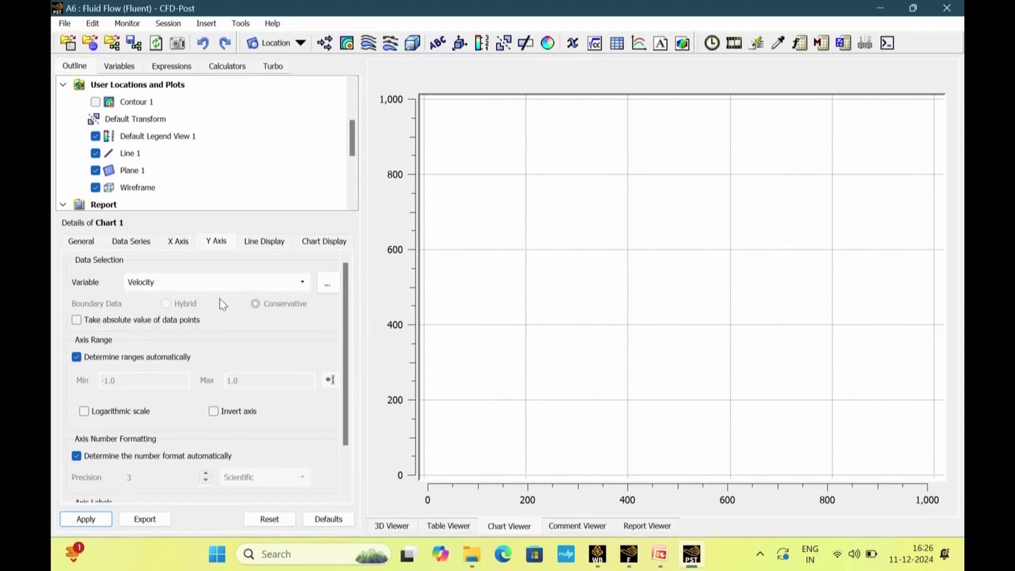
Use Line 1 as the location of Series 1 in Chart 1 and plot the chart.
click(87, 243)
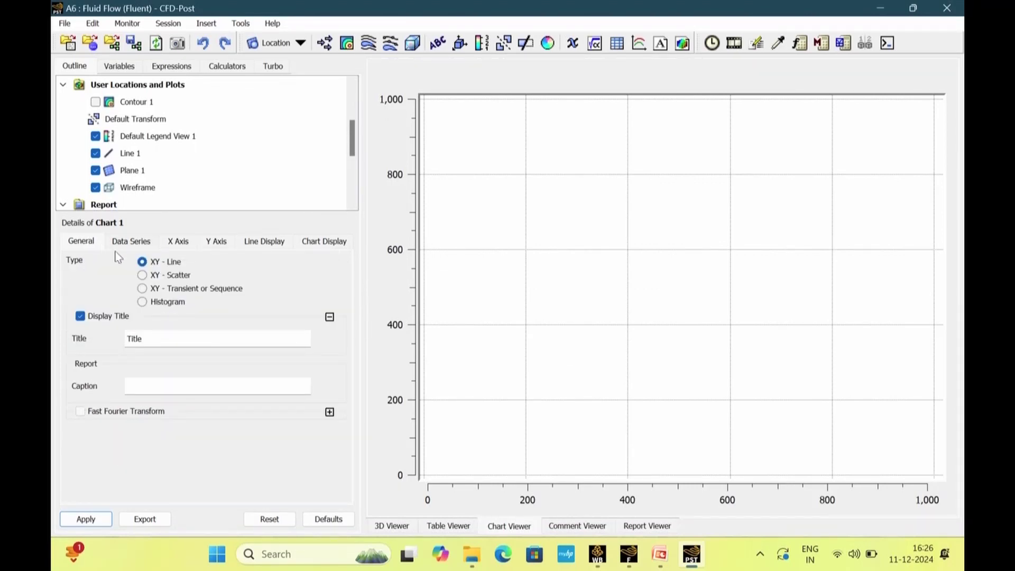
click(133, 243)
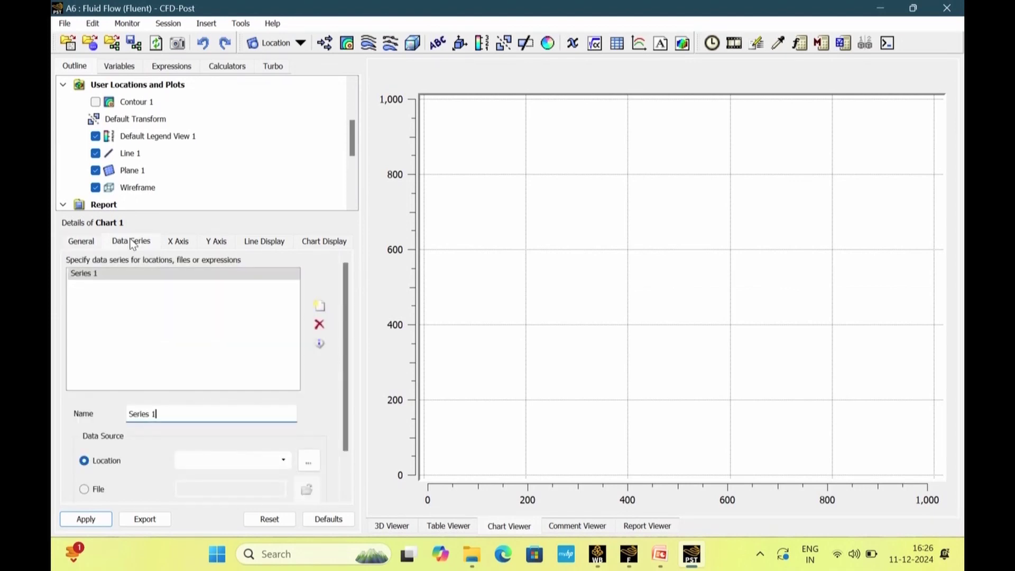
click(310, 462)
double_click(480, 49)
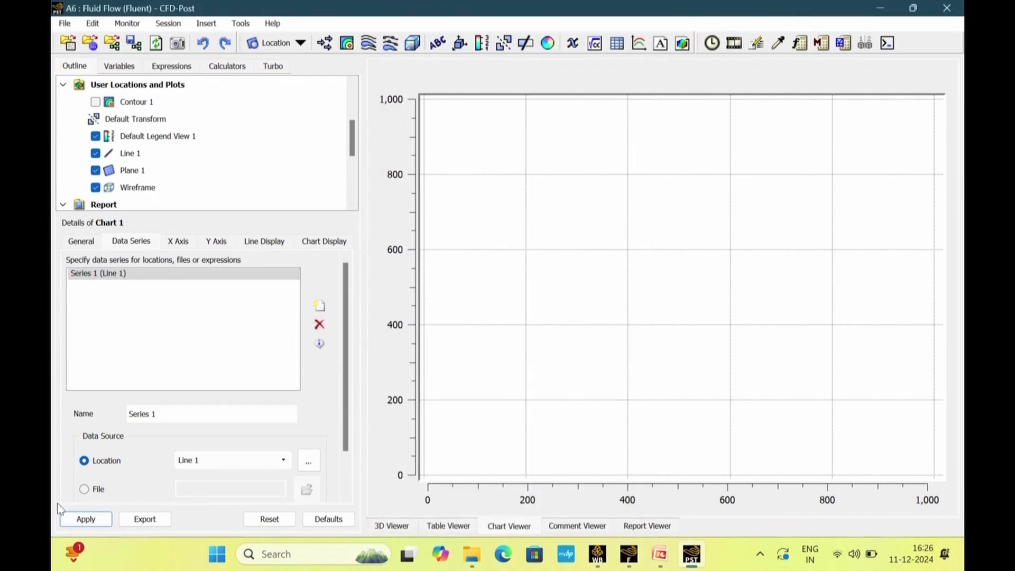
click(88, 518)
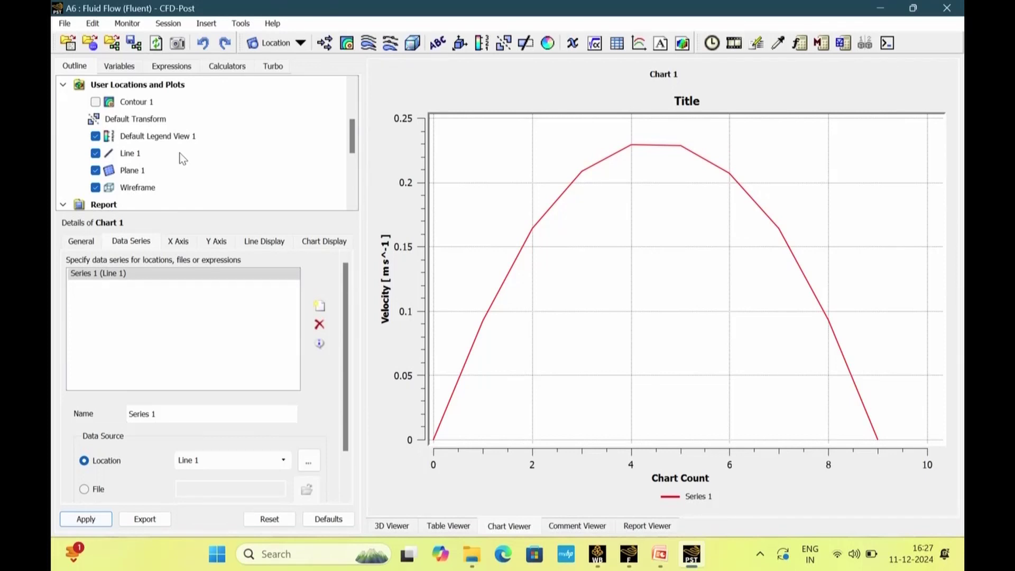
Open the definition of Line 1, review its point coordinates and reapply it.
click(300, 44)
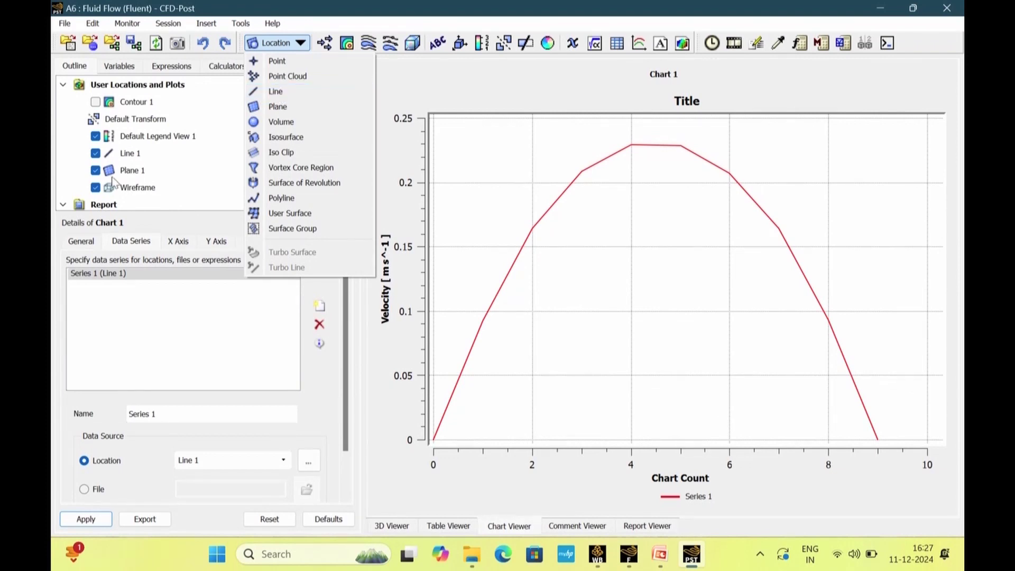
click(130, 157)
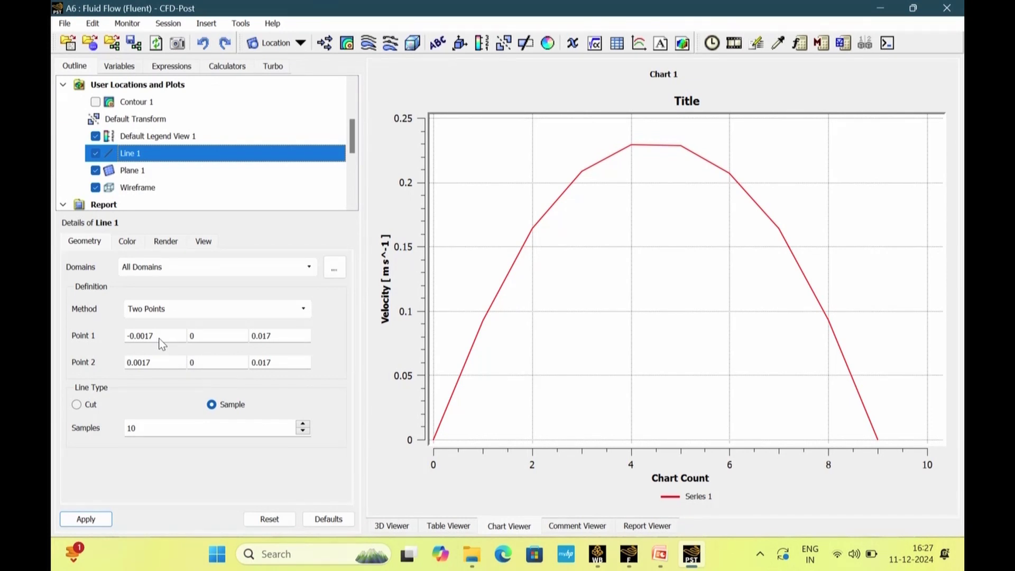
click(104, 525)
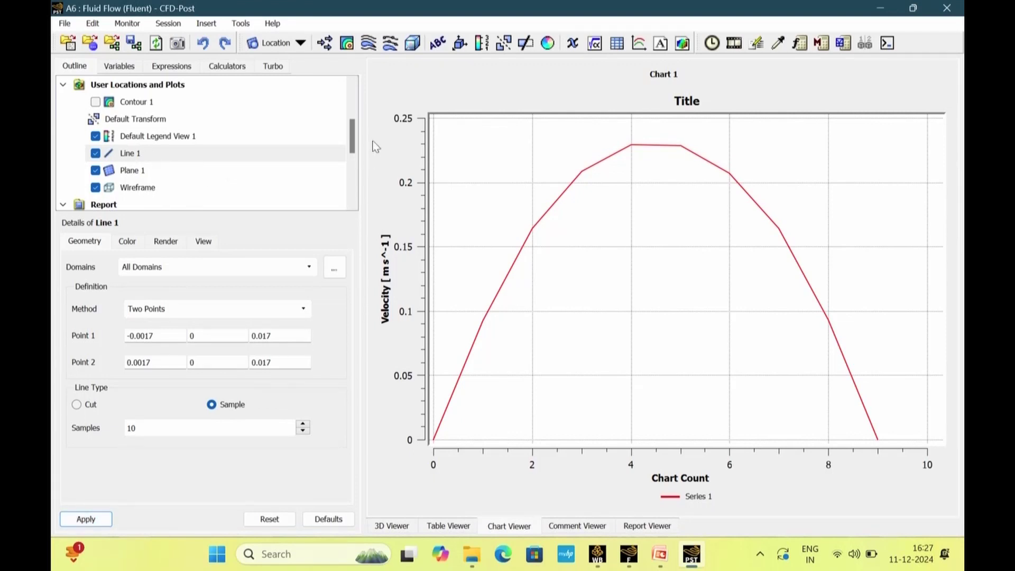
Exclude Chart 1 from the report items in the outline and return to the user locations and plots.
drag(350, 143, 353, 181)
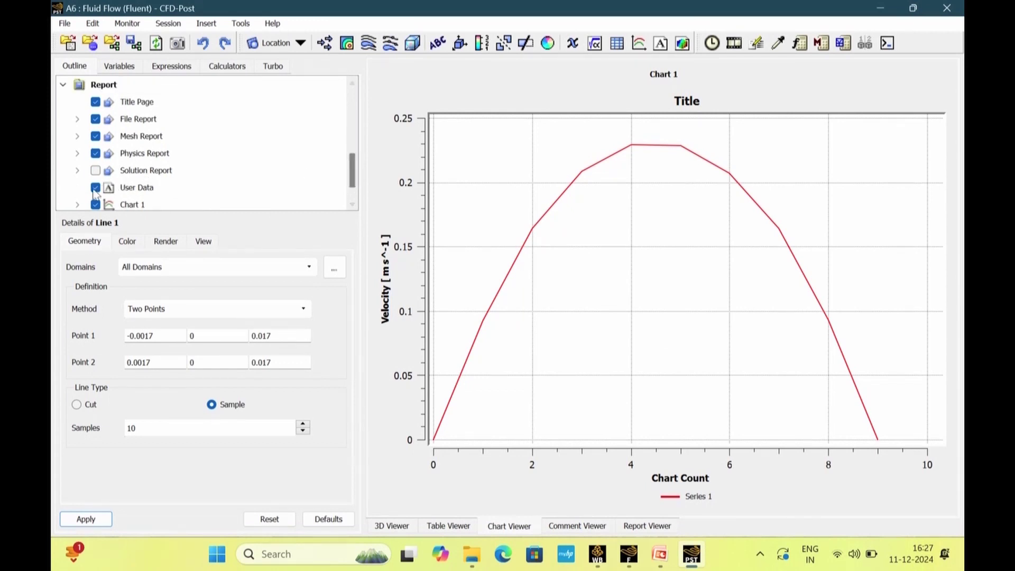
click(96, 205)
click(84, 519)
drag(355, 174, 358, 141)
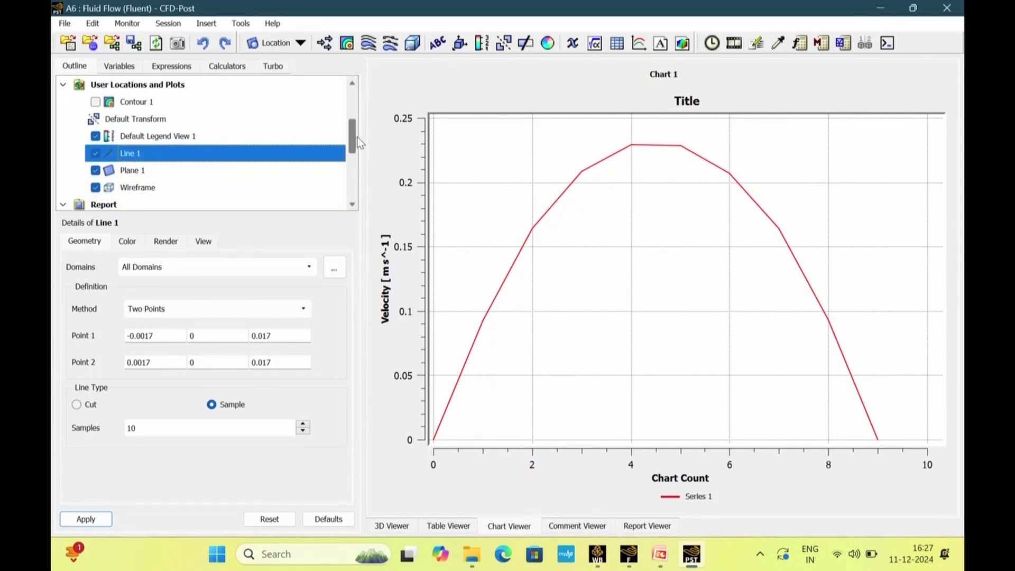
Look through the outline down to Display Properties and Defaults, then return to Line 1 and apply it again.
drag(358, 144, 353, 196)
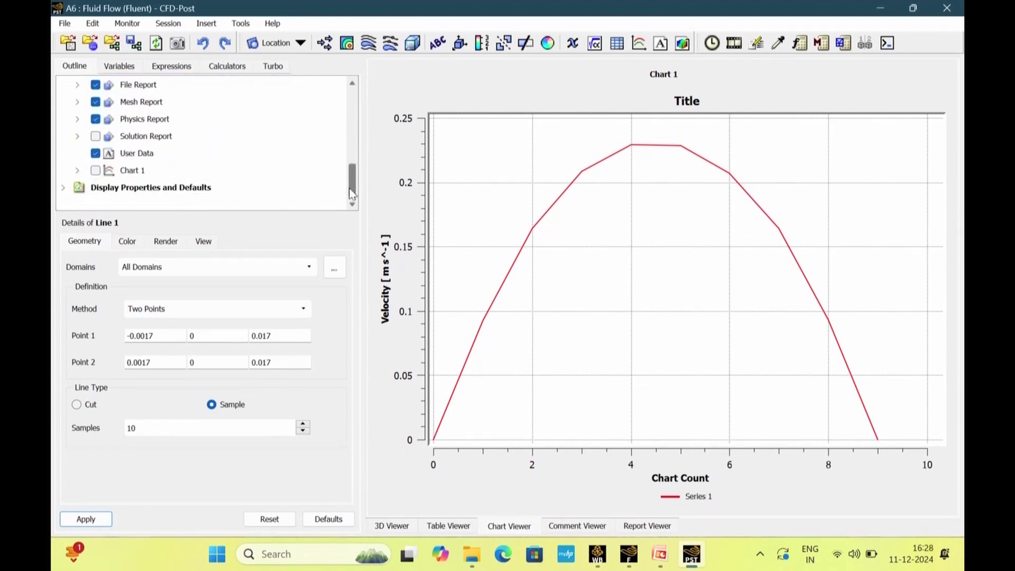
click(63, 187)
drag(349, 183, 356, 127)
click(200, 188)
click(86, 519)
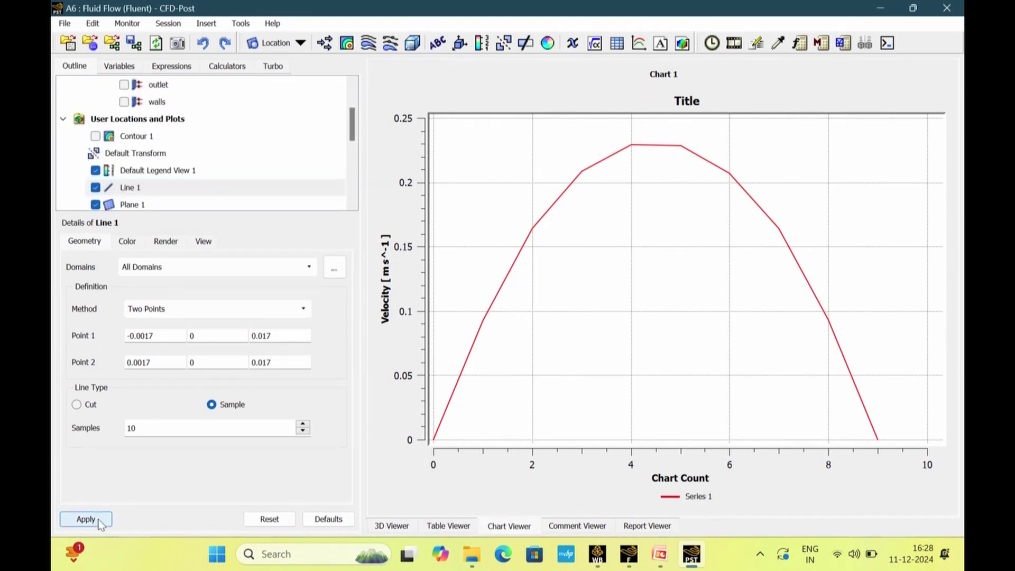
Insert a new chart named Chart 2 and use Line 1 as the location of its Series 1.
click(467, 527)
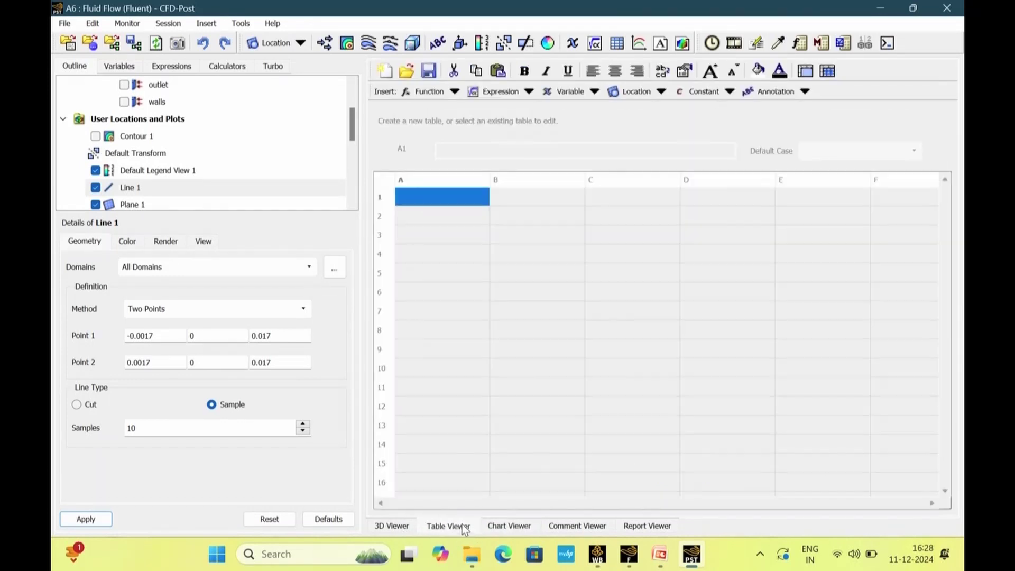
click(407, 527)
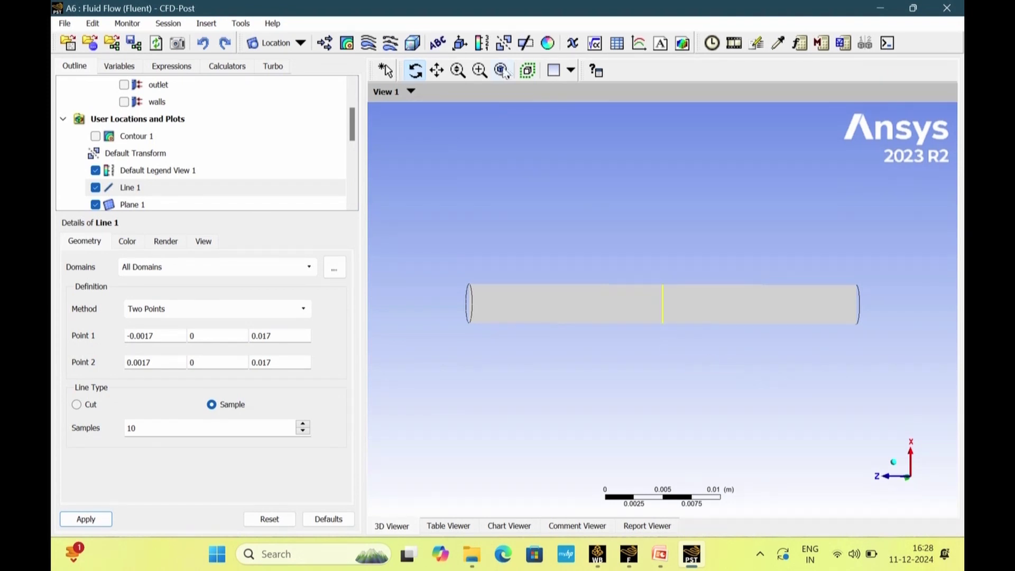
click(640, 45)
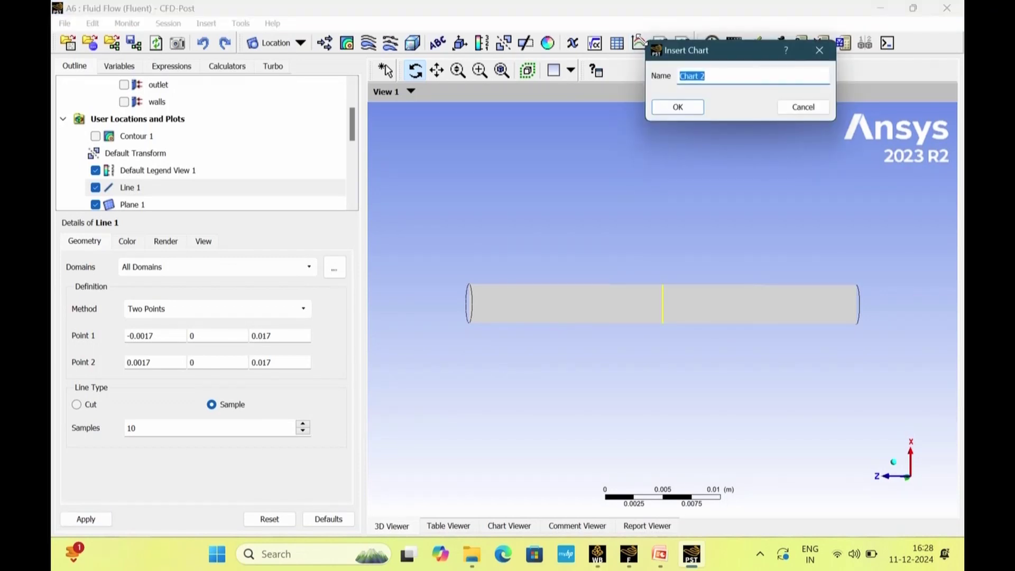
click(679, 108)
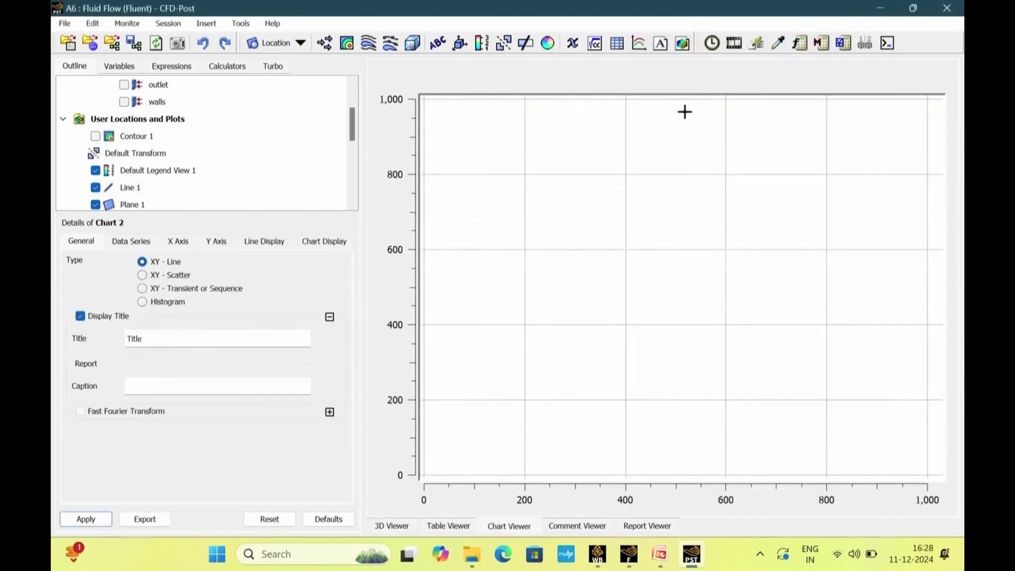
click(139, 242)
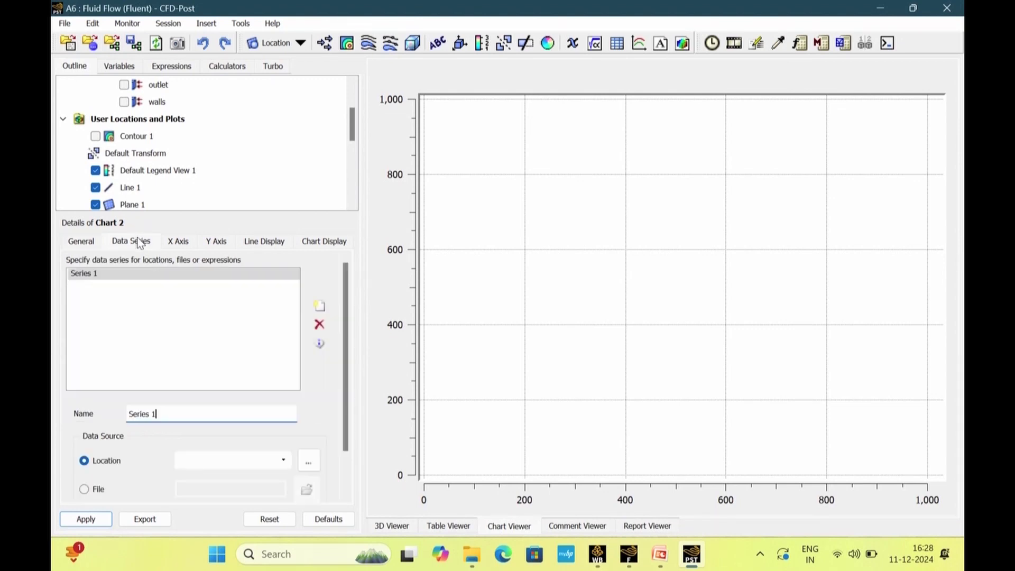
click(308, 461)
click(453, 51)
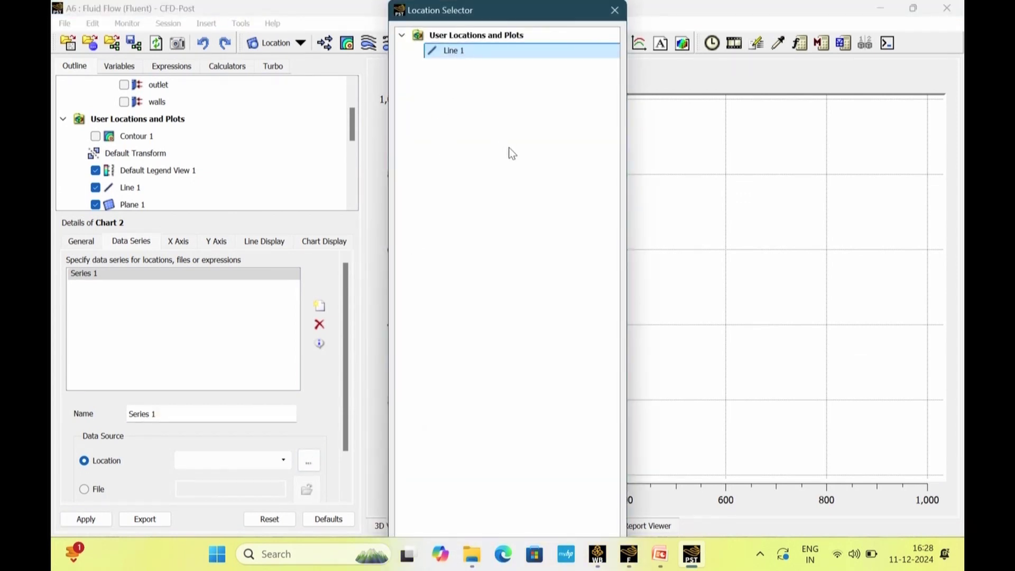
key(Return)
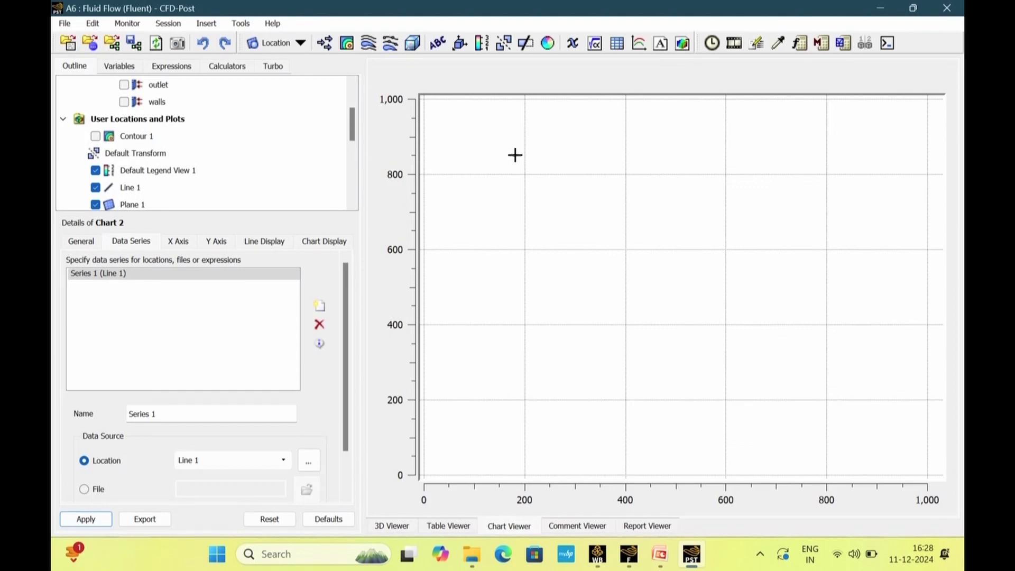
Set the Y axis variable of Chart 2 to Velocity.
click(178, 243)
click(216, 243)
click(267, 284)
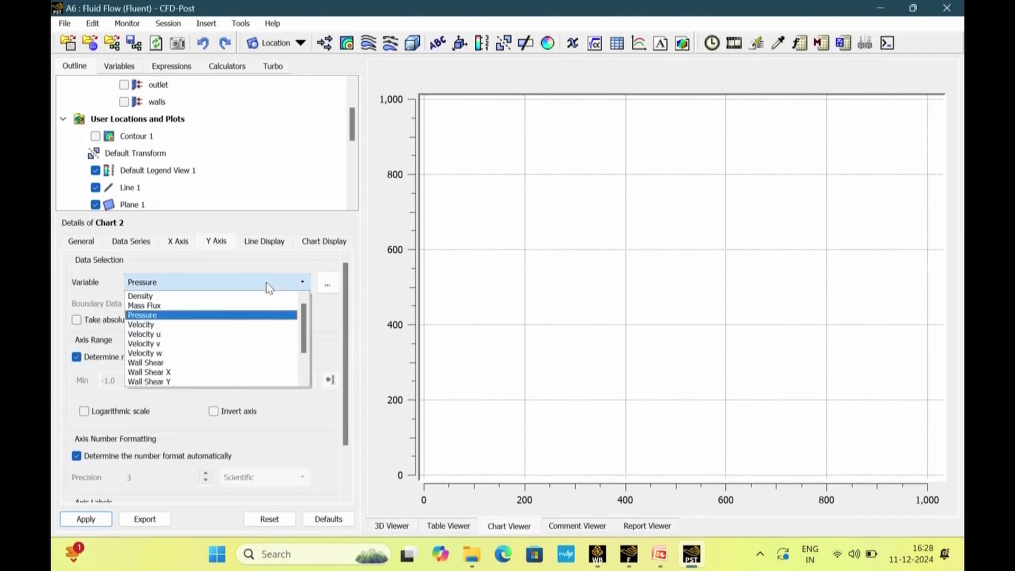
click(200, 325)
Set the X axis variable of Chart 2 to Velocity.
click(182, 243)
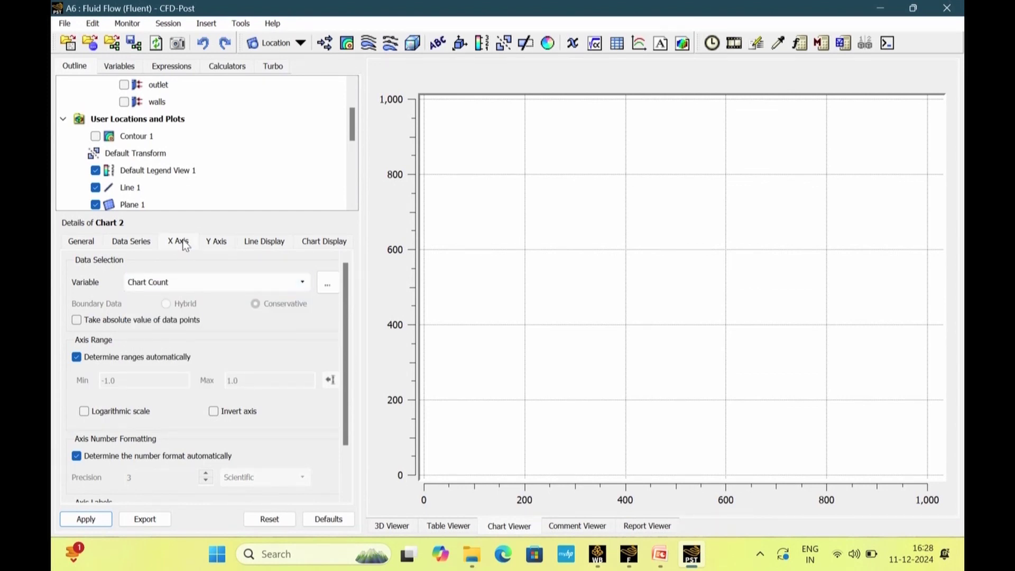
click(225, 283)
click(176, 334)
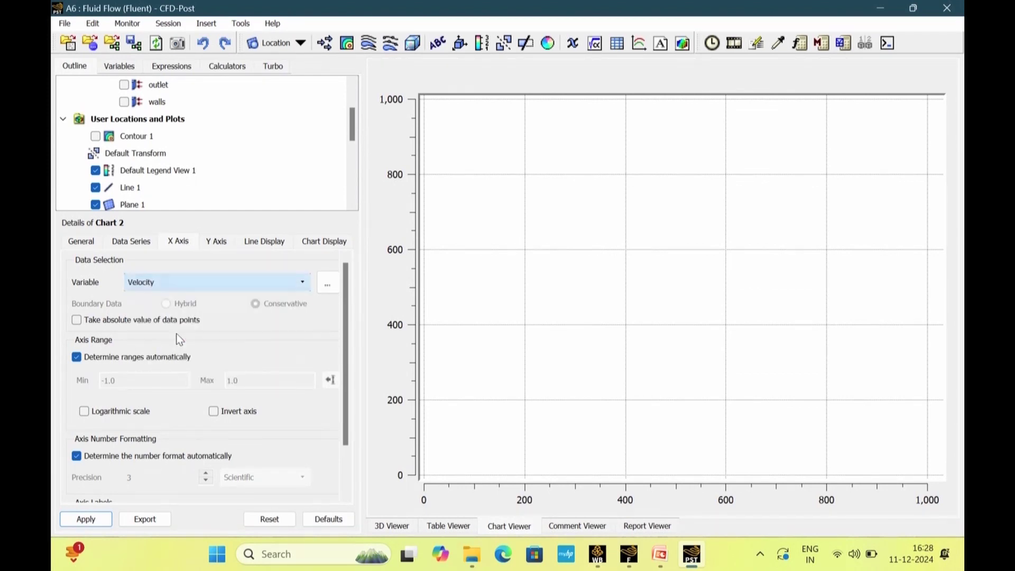
Try the Y coordinate as the Y axis variable of Chart 2 and plot the chart.
click(217, 244)
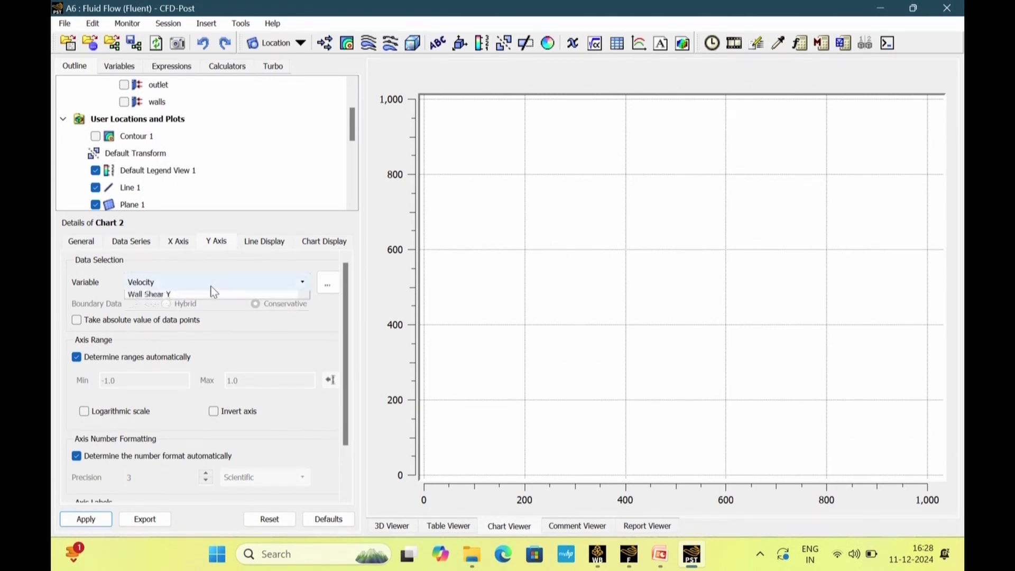
click(211, 283)
scroll(183, 314, down, 2)
scroll(185, 317, up, 2)
scroll(187, 317, down, 2)
scroll(185, 317, up, 2)
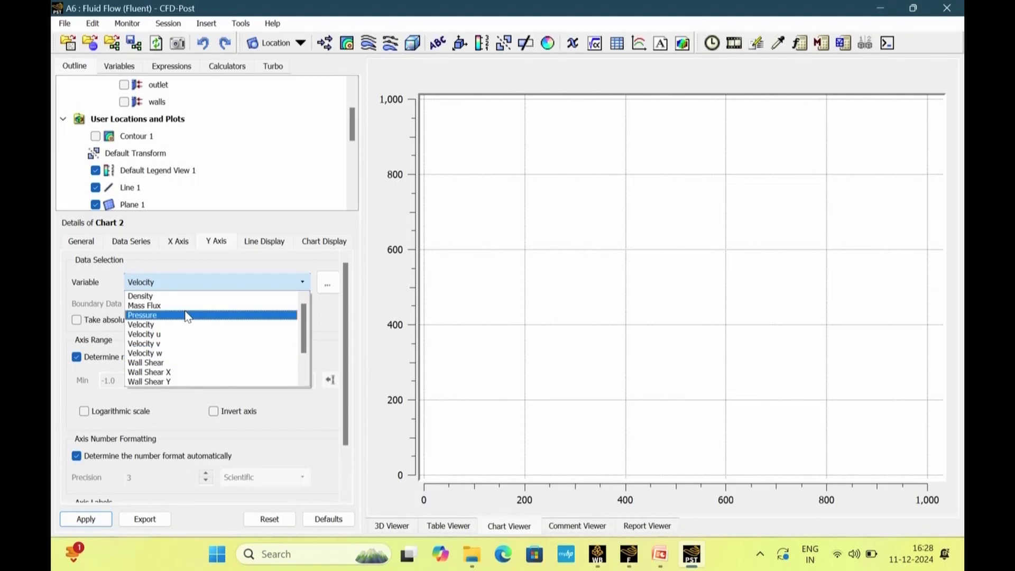
scroll(188, 344, down, 2)
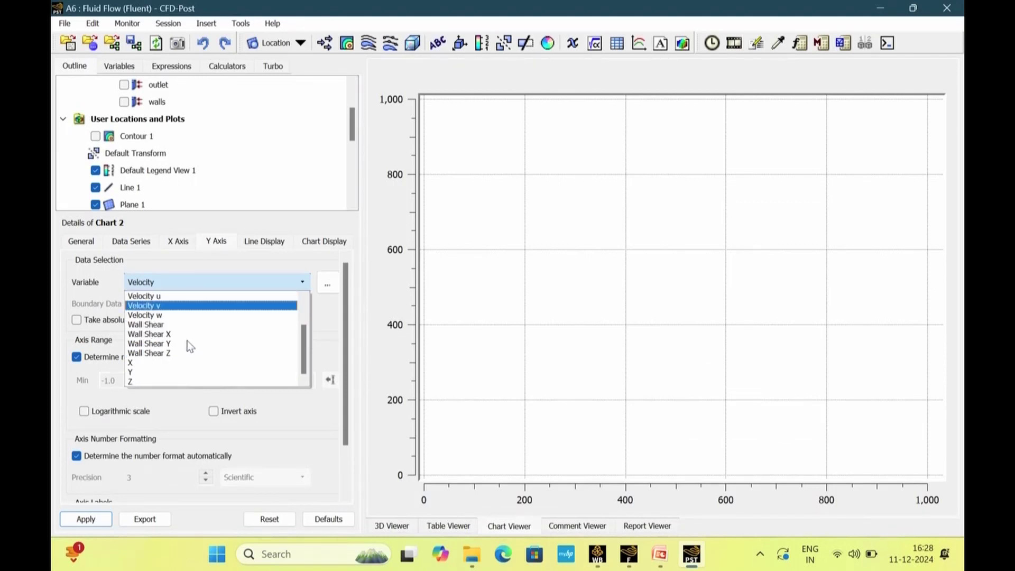
click(170, 370)
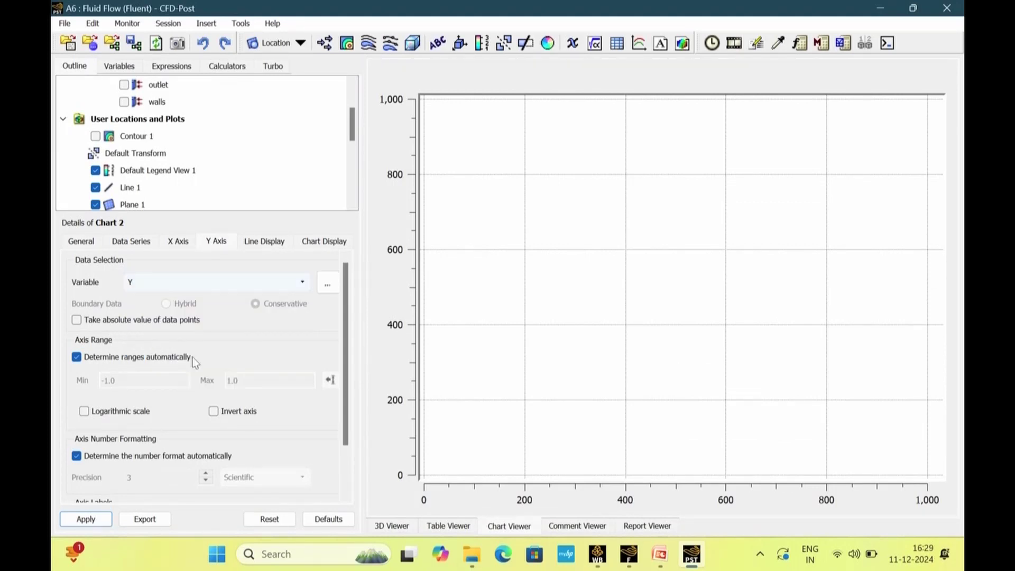
click(96, 519)
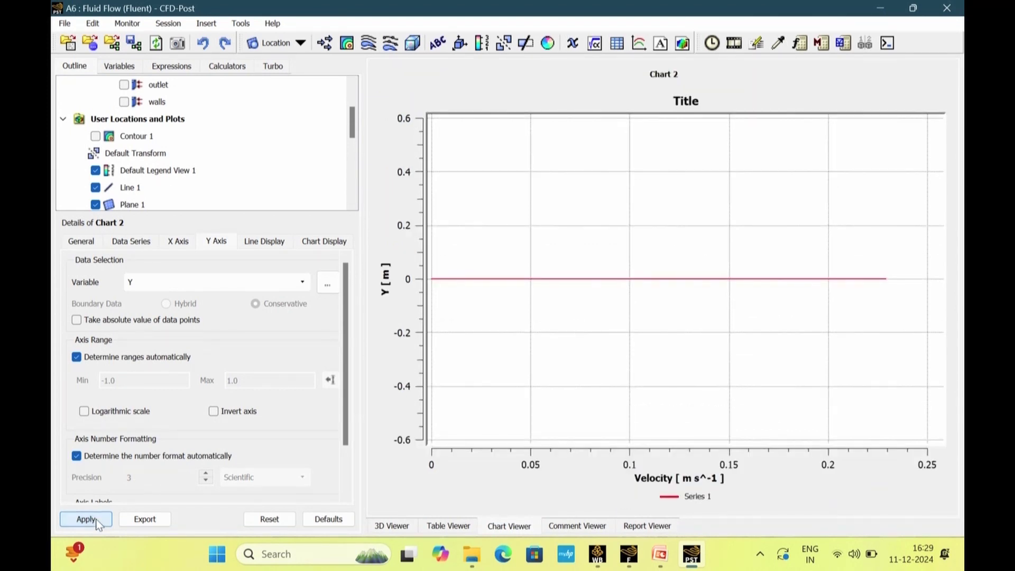
Try the Z coordinate as the Y axis variable of Chart 2 and replot the chart.
click(265, 283)
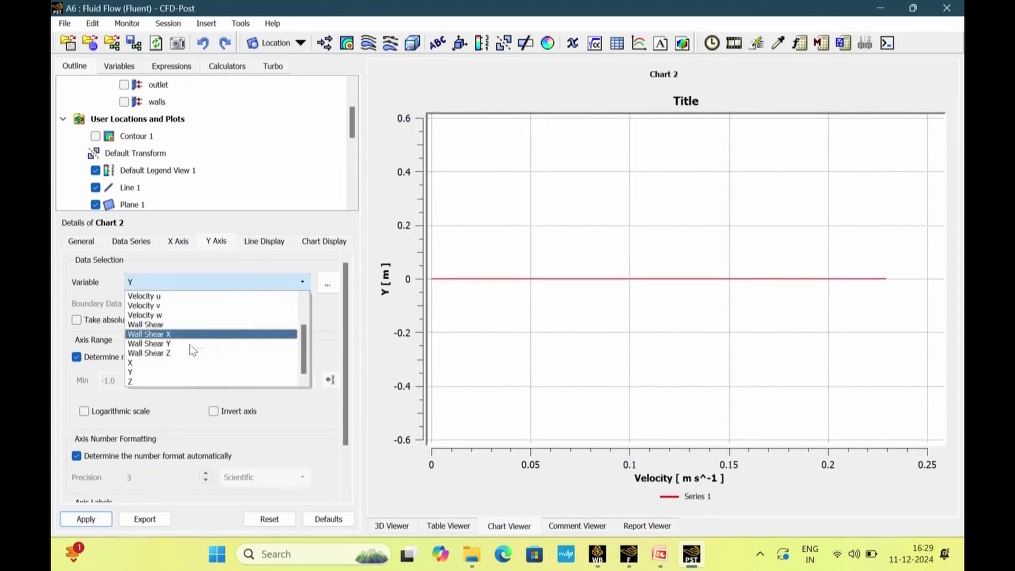
click(143, 382)
click(93, 519)
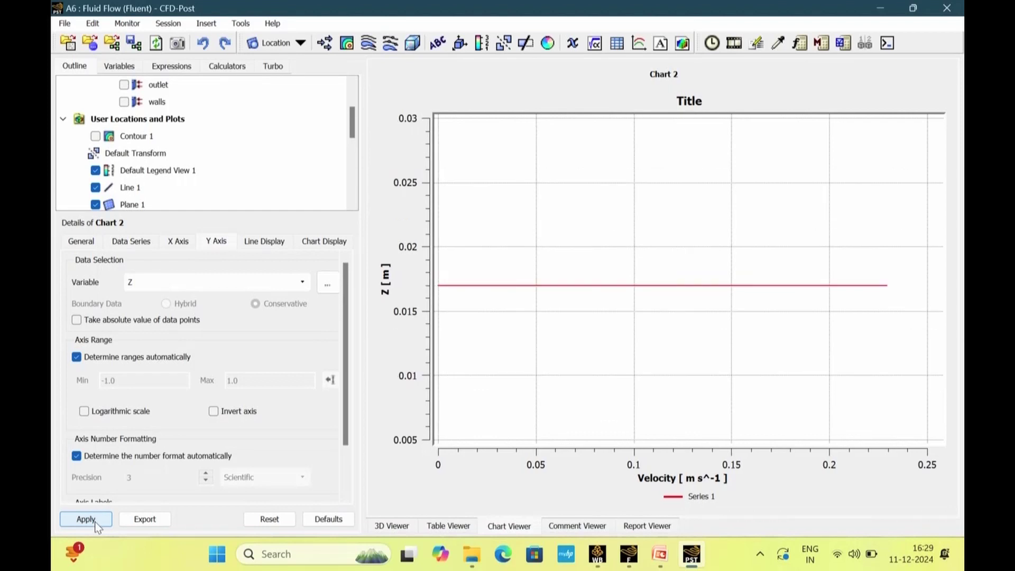
Set the Y axis variable of Chart 2 to the X coordinate and replot the chart.
click(229, 285)
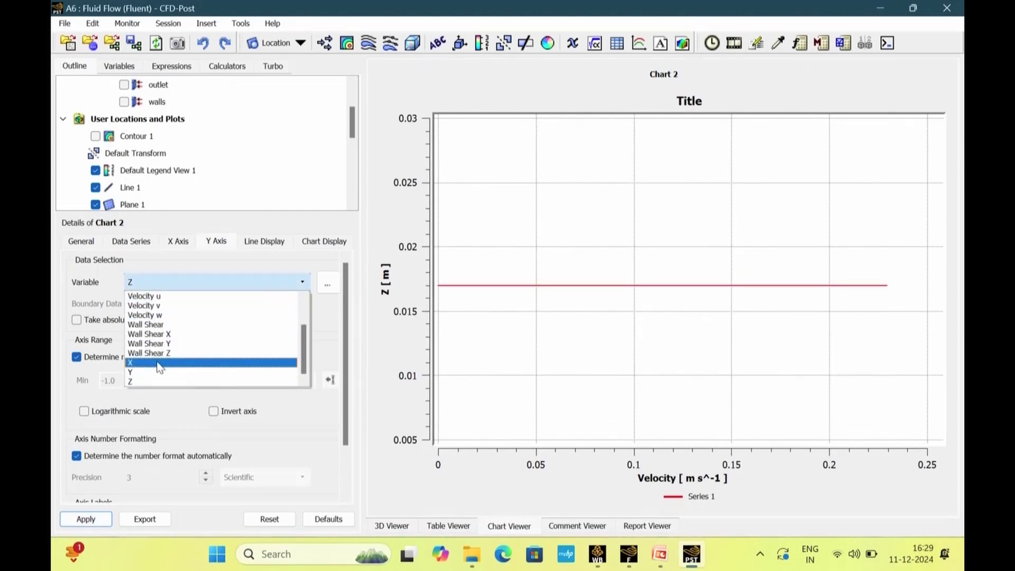
click(228, 358)
click(86, 518)
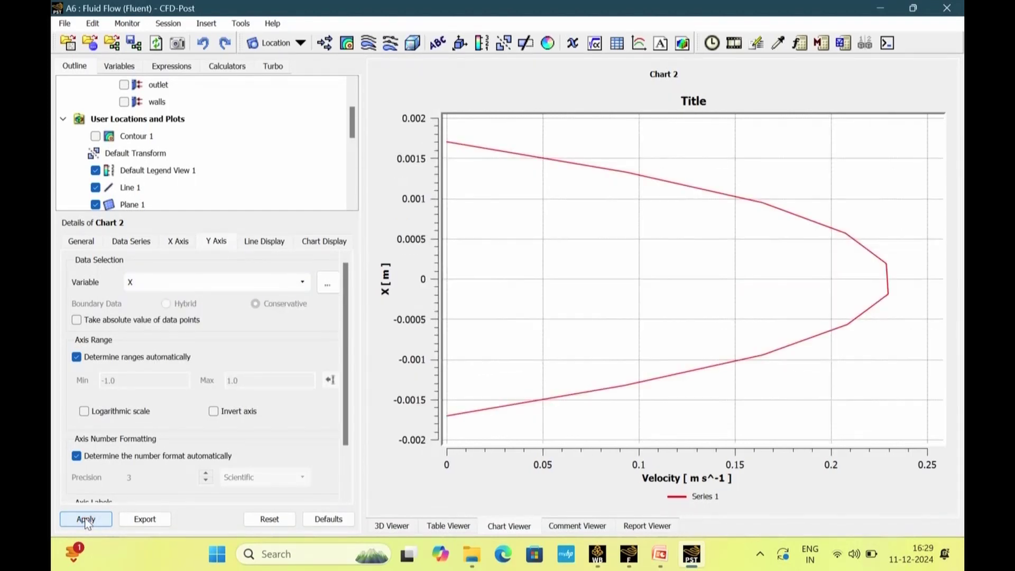